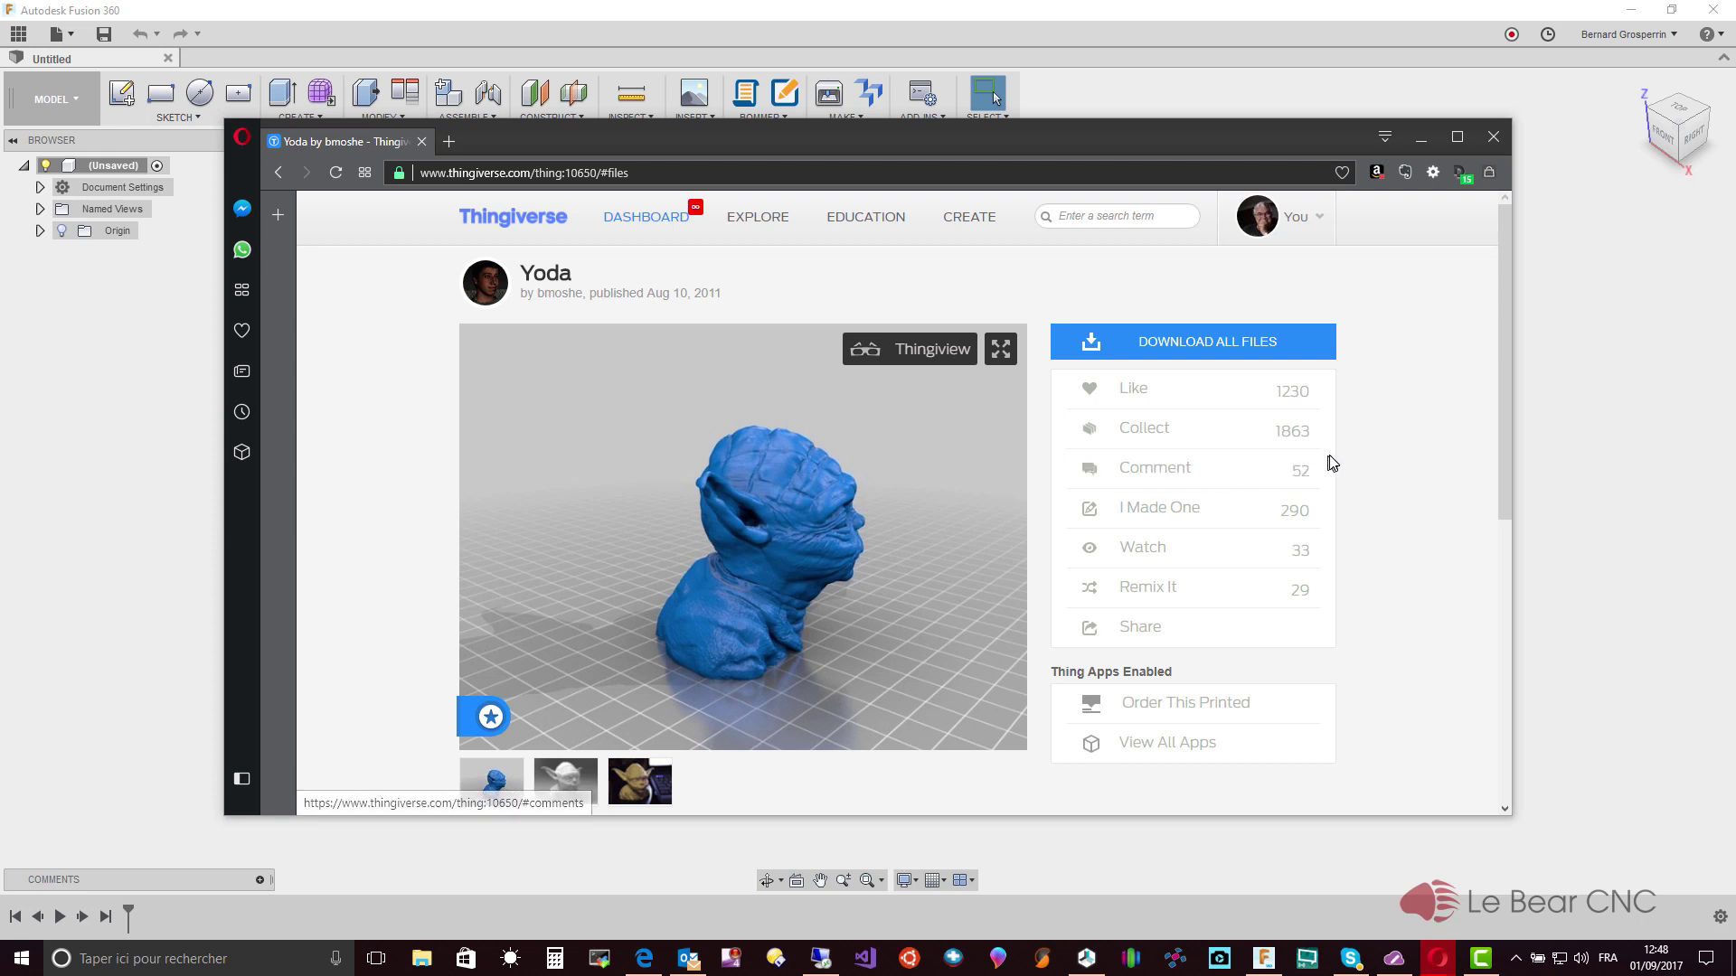
Close the Thingiverse window and insert the mesh file yoda_Bust.stl from the Yoda downloads folder, using millimetres as the unit
{"action": "left_click_drag", "start_coordinate": [1504, 369], "coordinate": [1546, 302]}
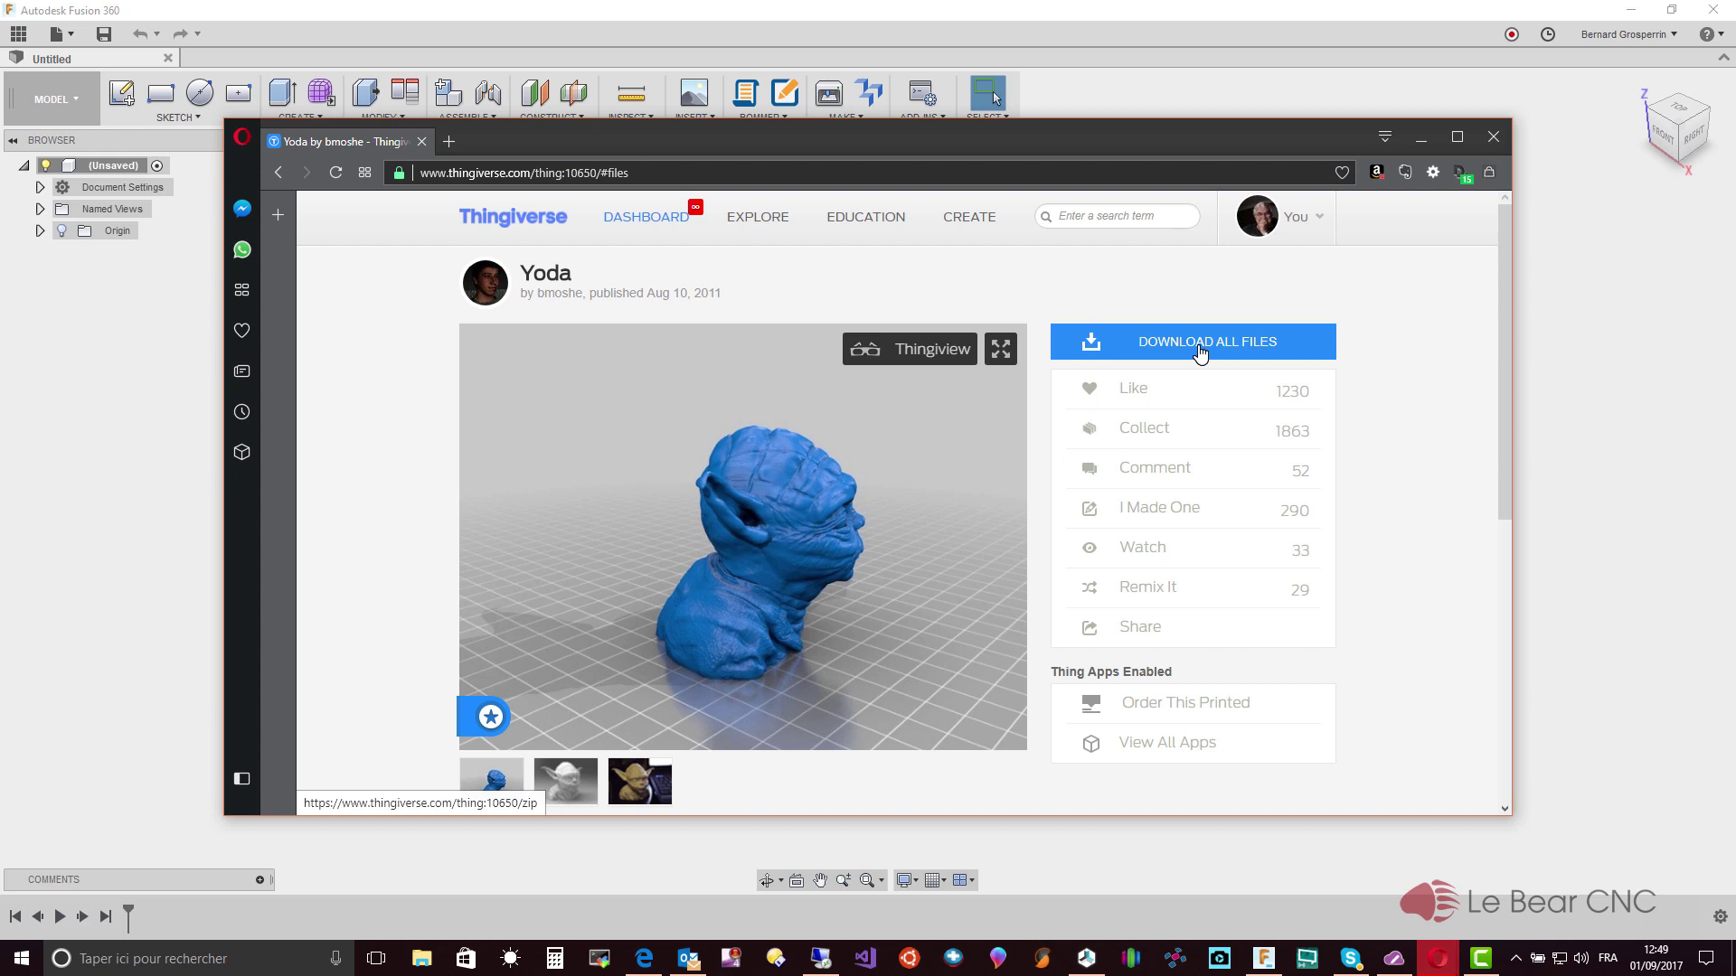
{"action": "left_click", "coordinate": [1493, 135]}
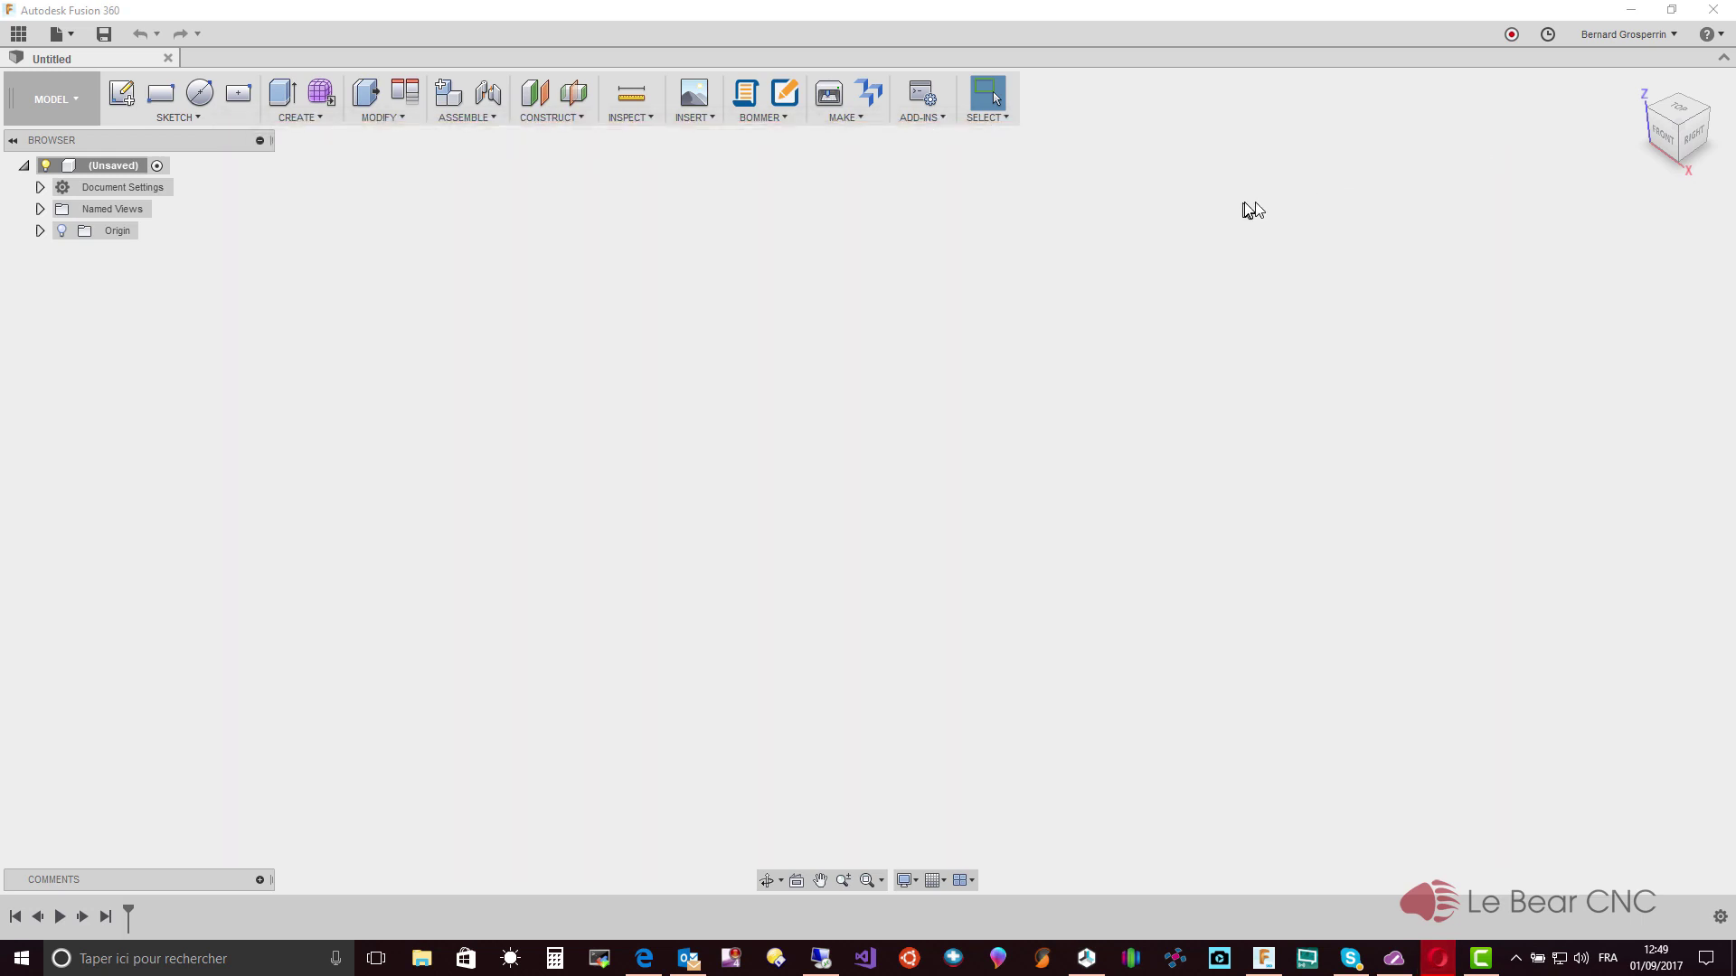
{"action": "left_click", "coordinate": [715, 119]}
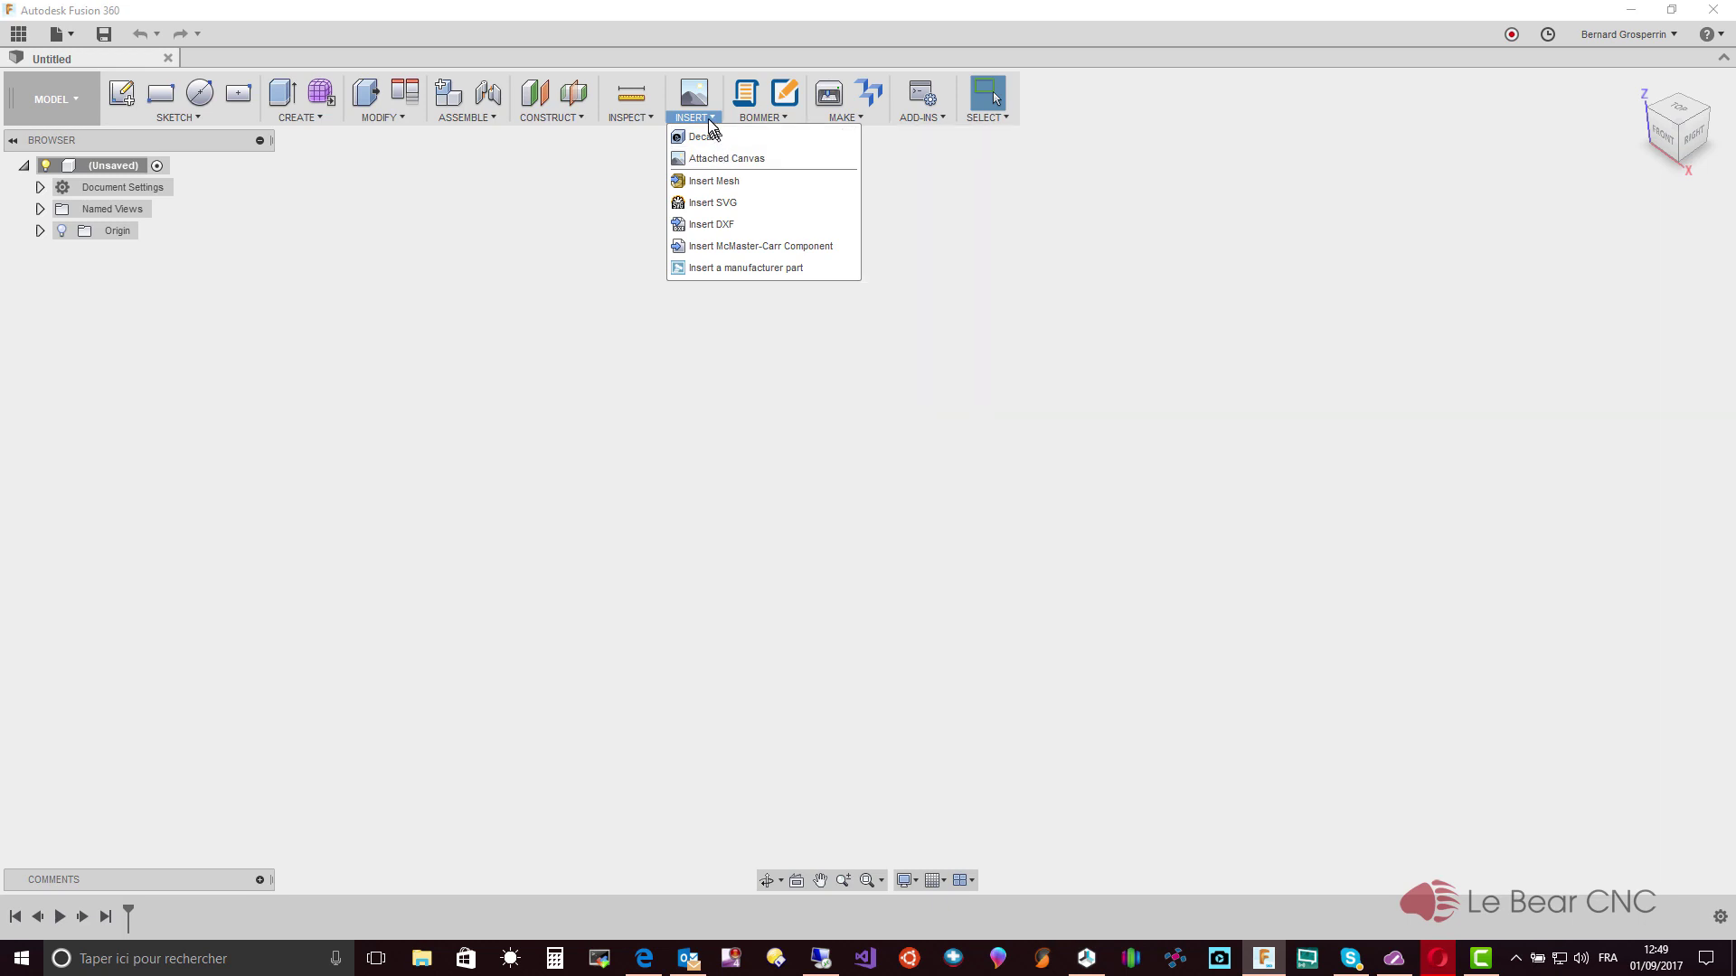
{"action": "left_click", "coordinate": [722, 184]}
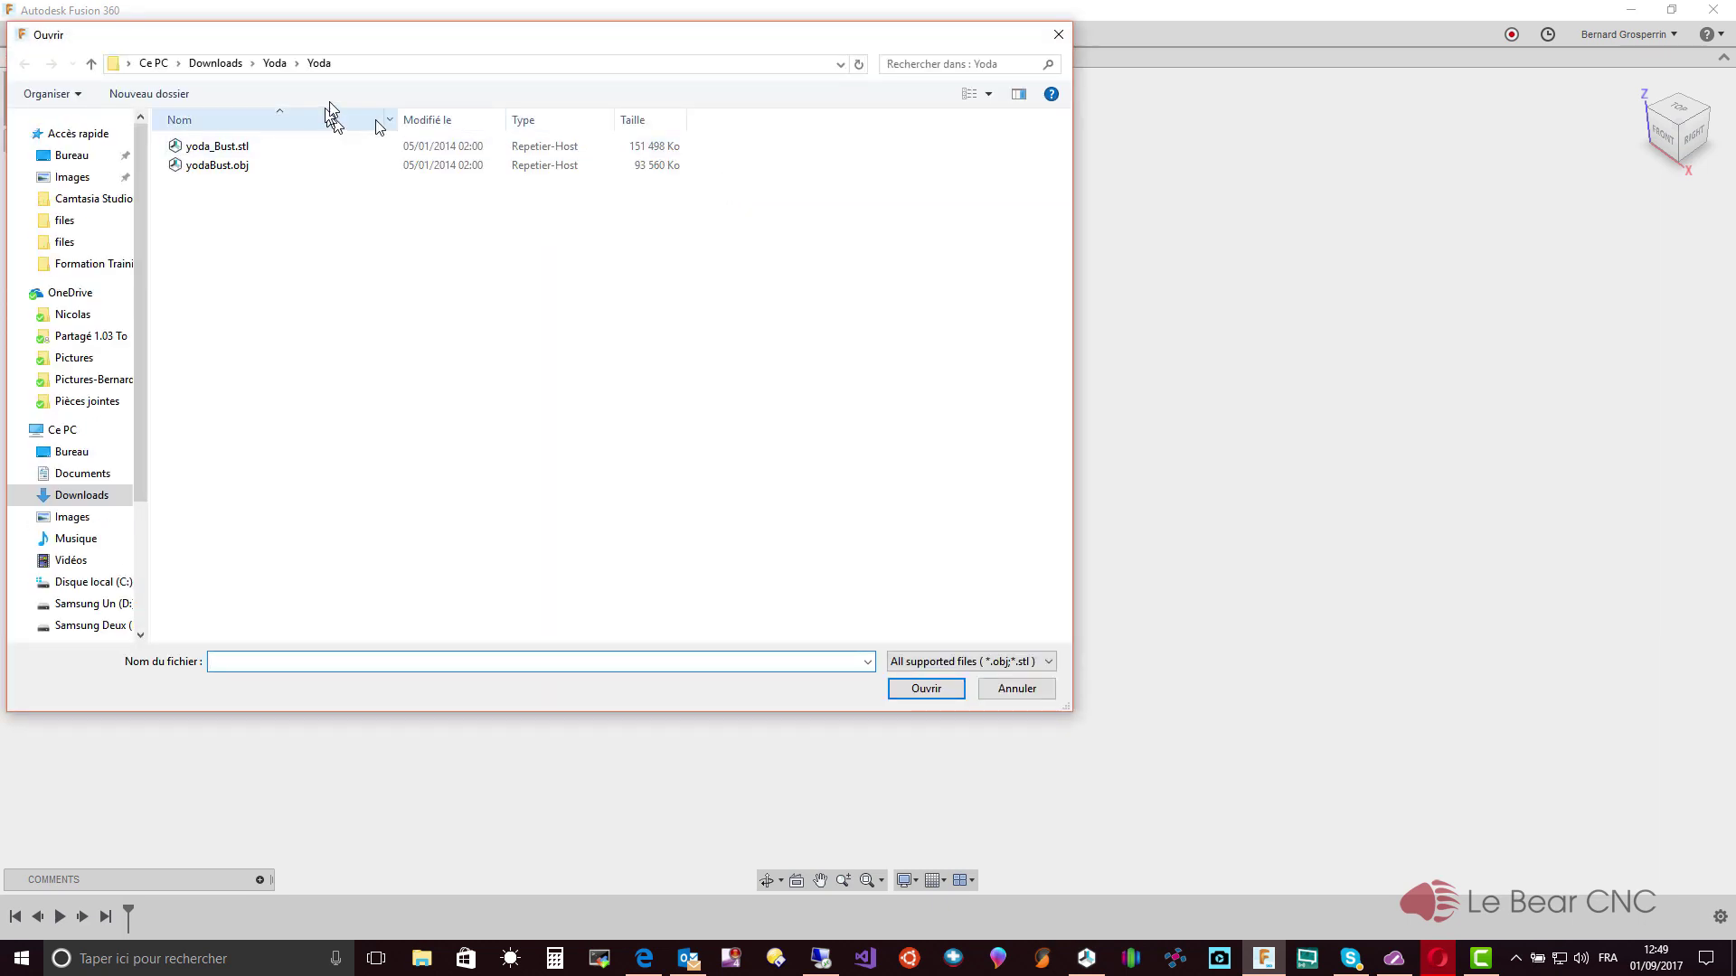
{"action": "left_click_drag", "start_coordinate": [327, 45], "coordinate": [451, 170]}
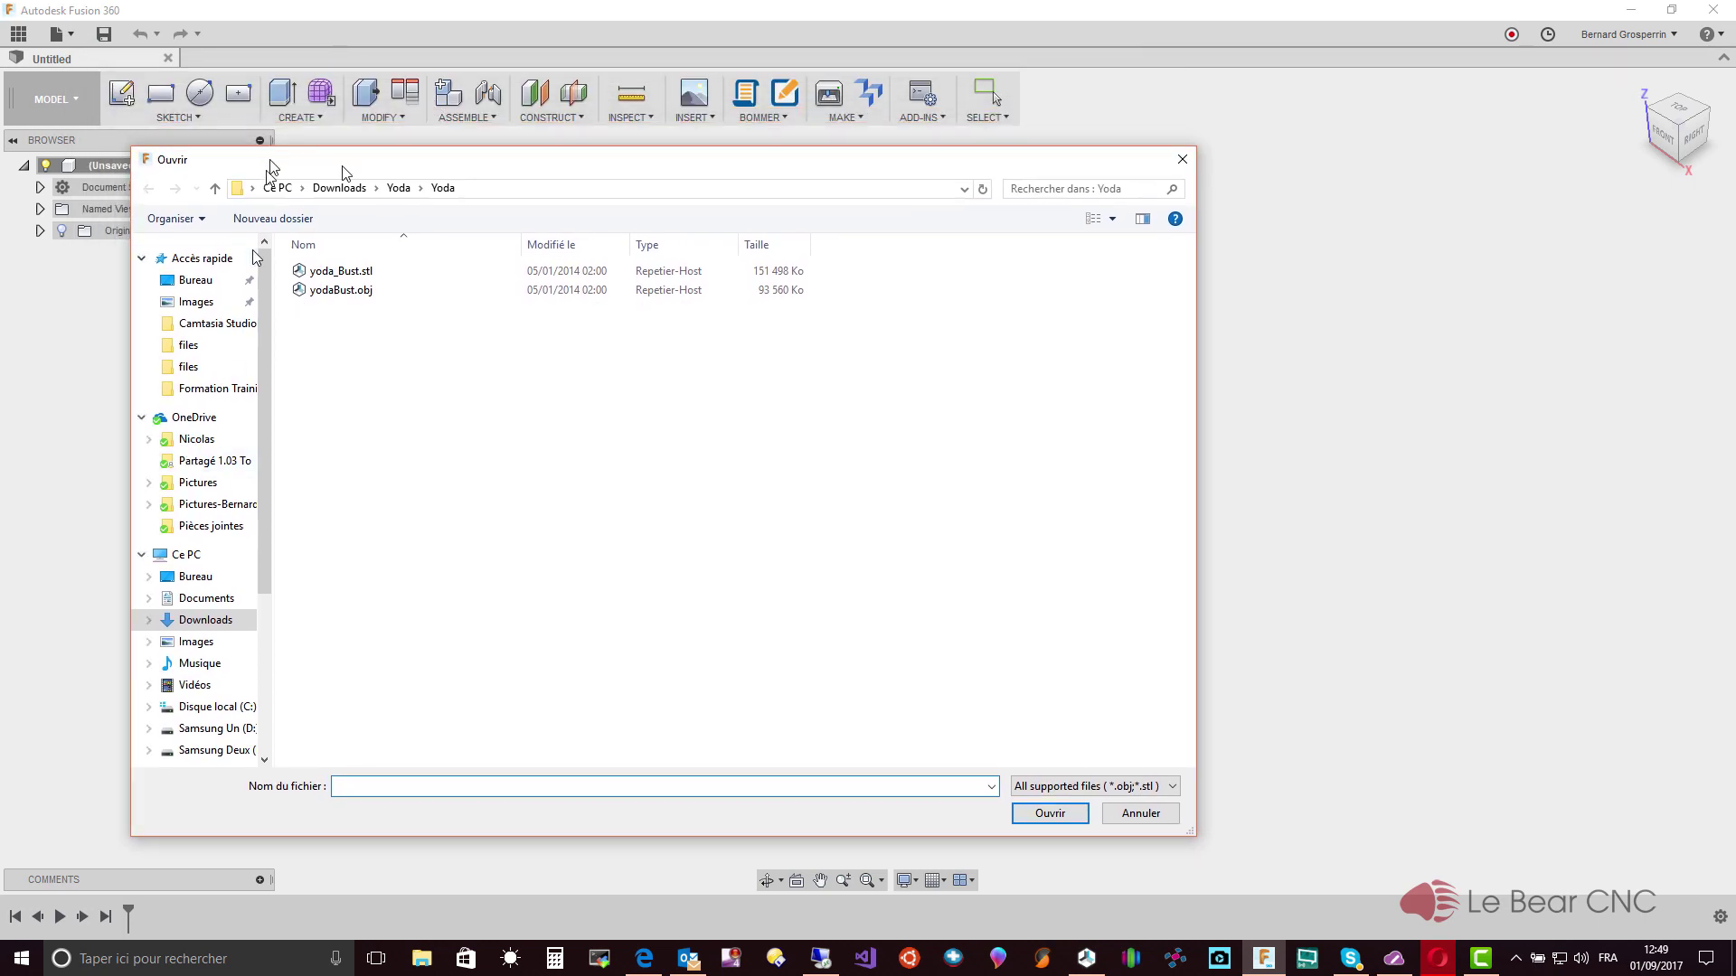
{"action": "left_click", "coordinate": [352, 274]}
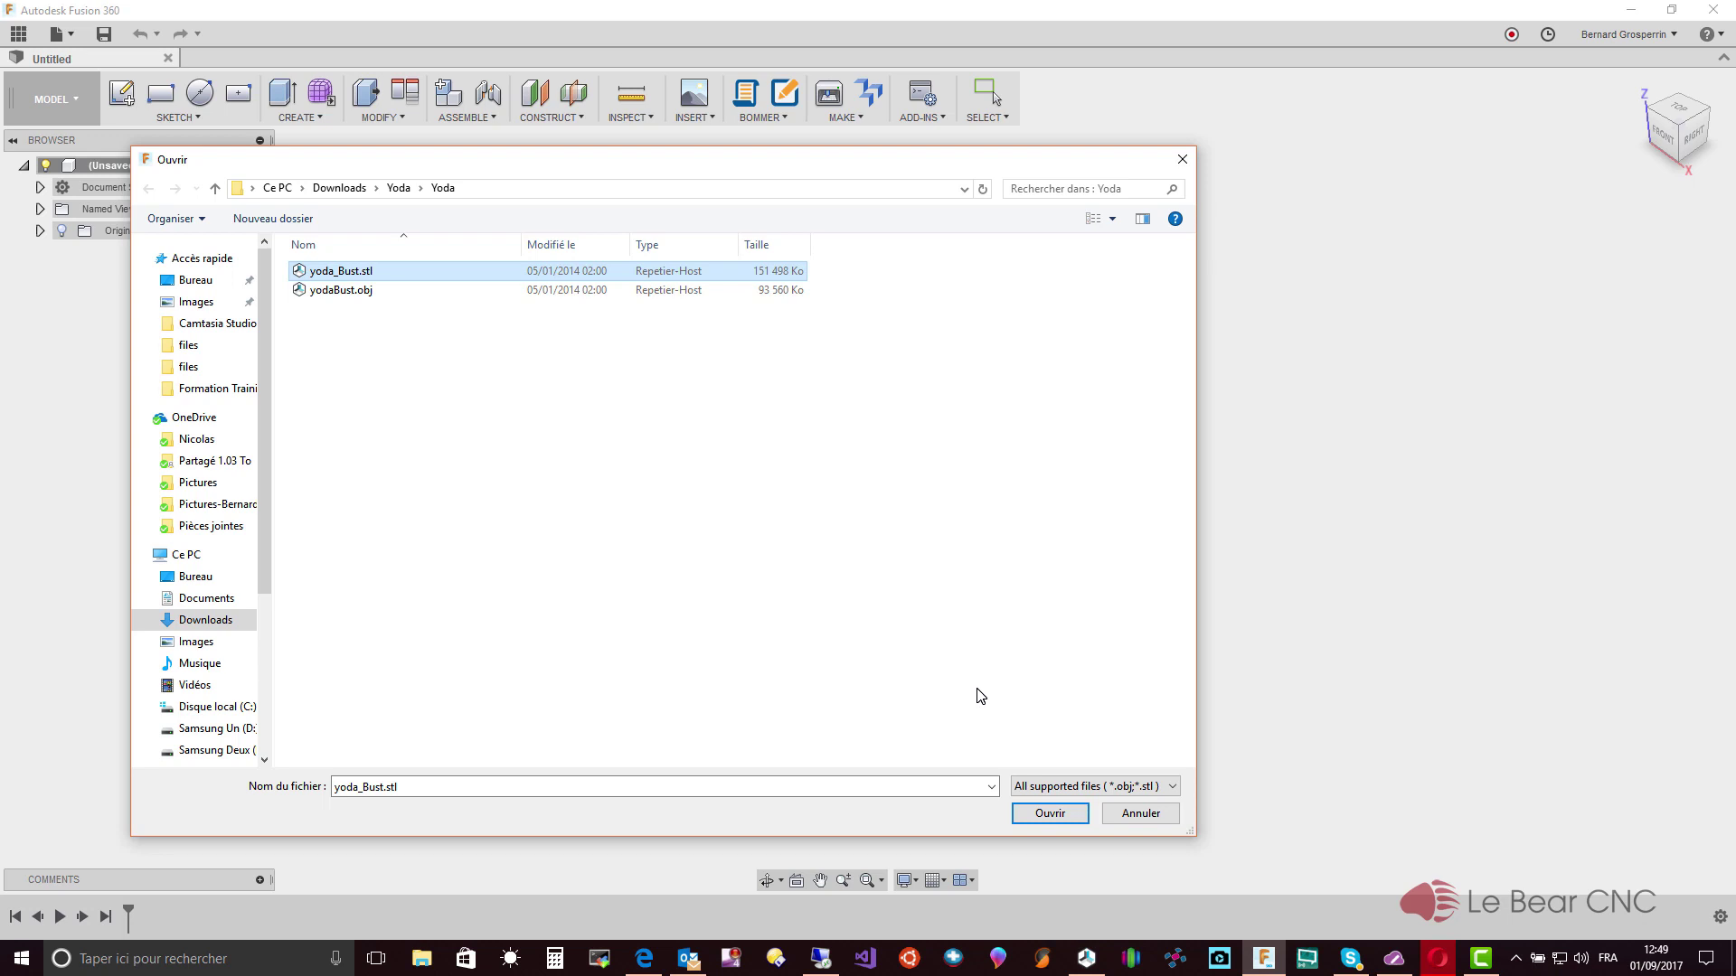
{"action": "left_click", "coordinate": [1055, 813]}
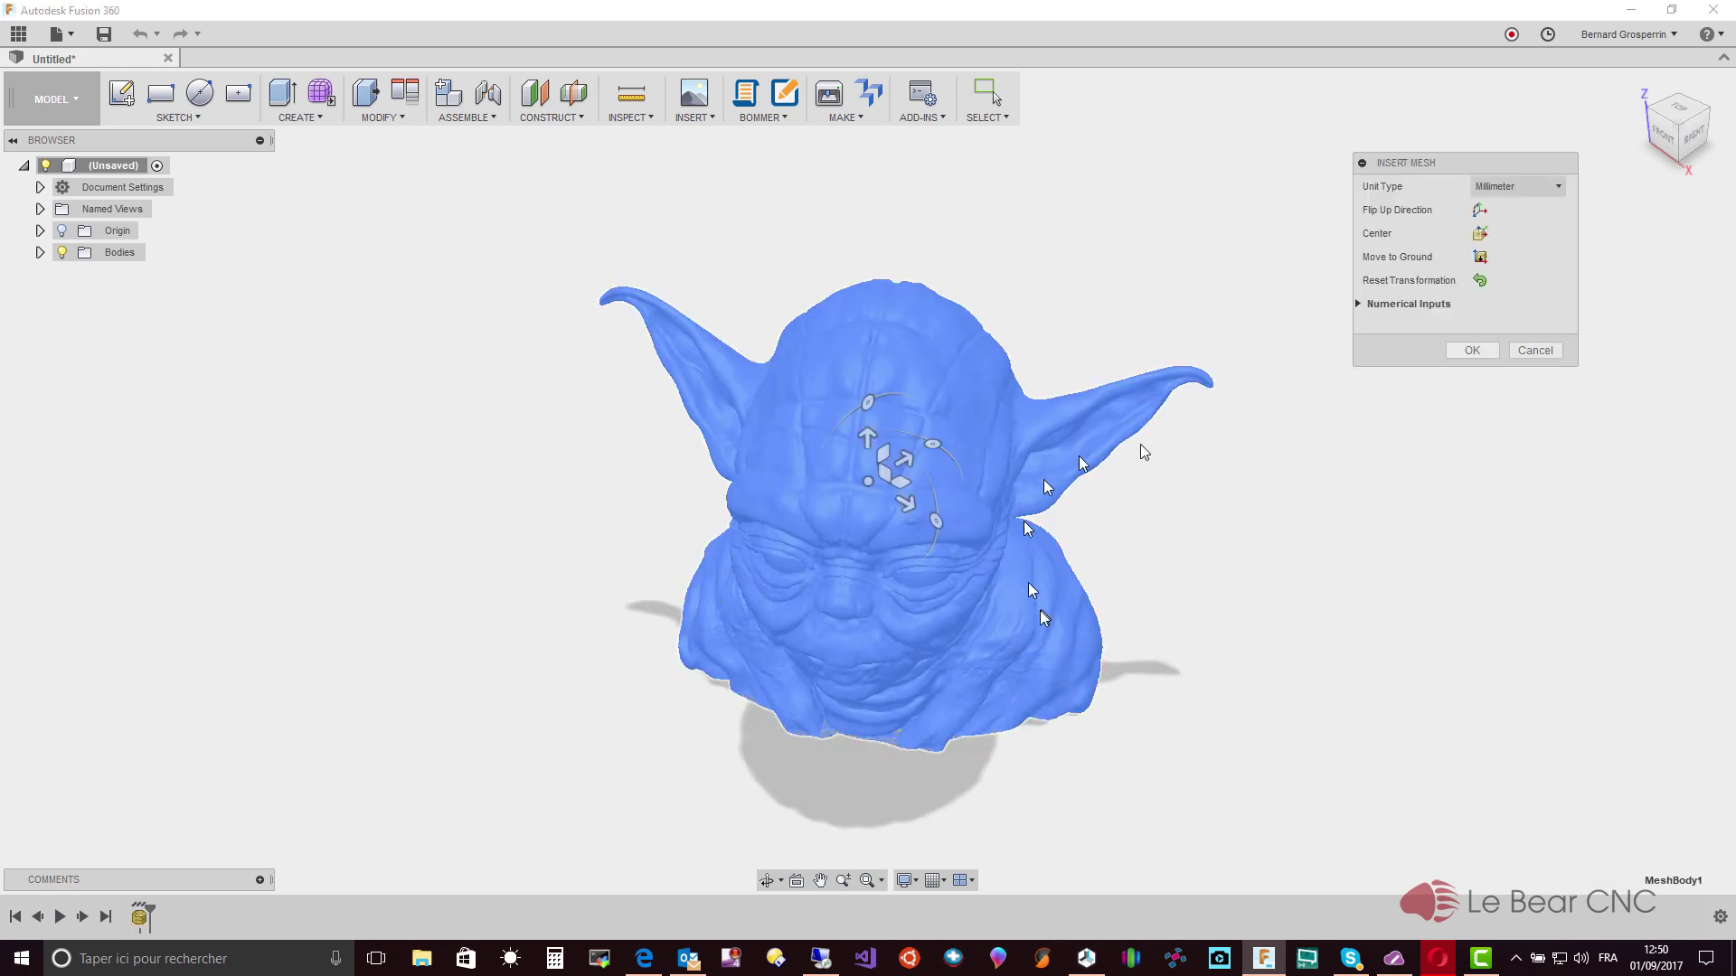
{"action": "left_click", "coordinate": [1471, 351]}
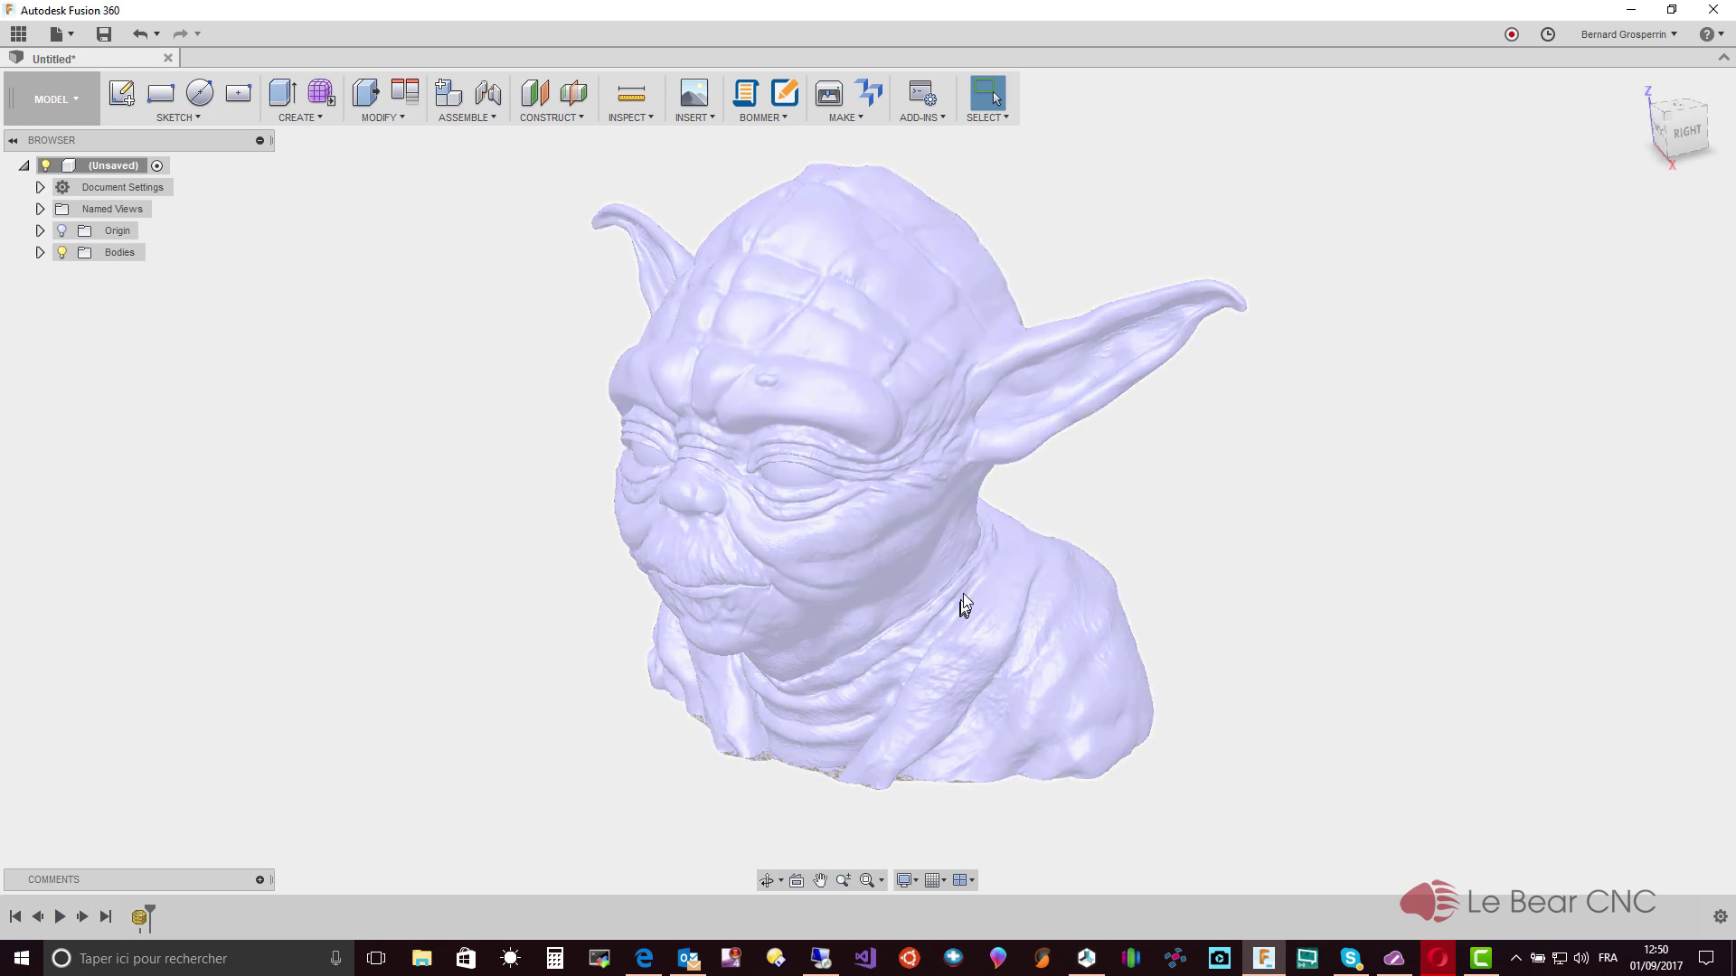
Turn off design history capture for the unsaved design and accept removal of the timeline
{"action": "right_click", "coordinate": [120, 166]}
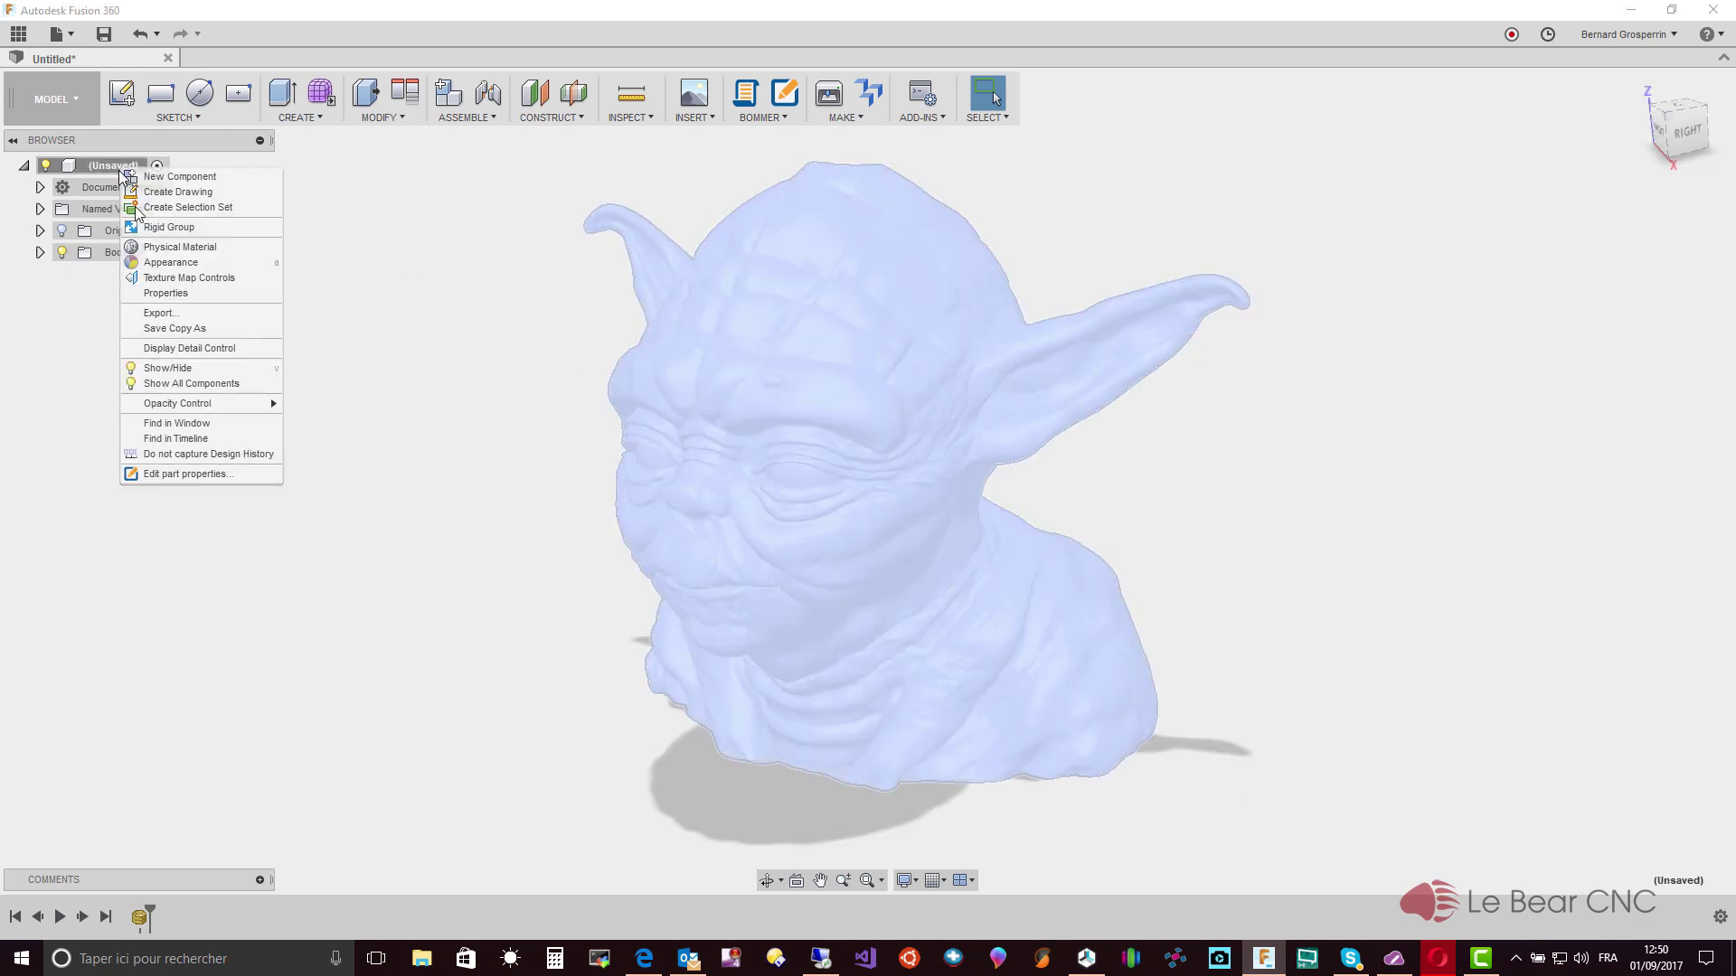
{"action": "left_click", "coordinate": [226, 454]}
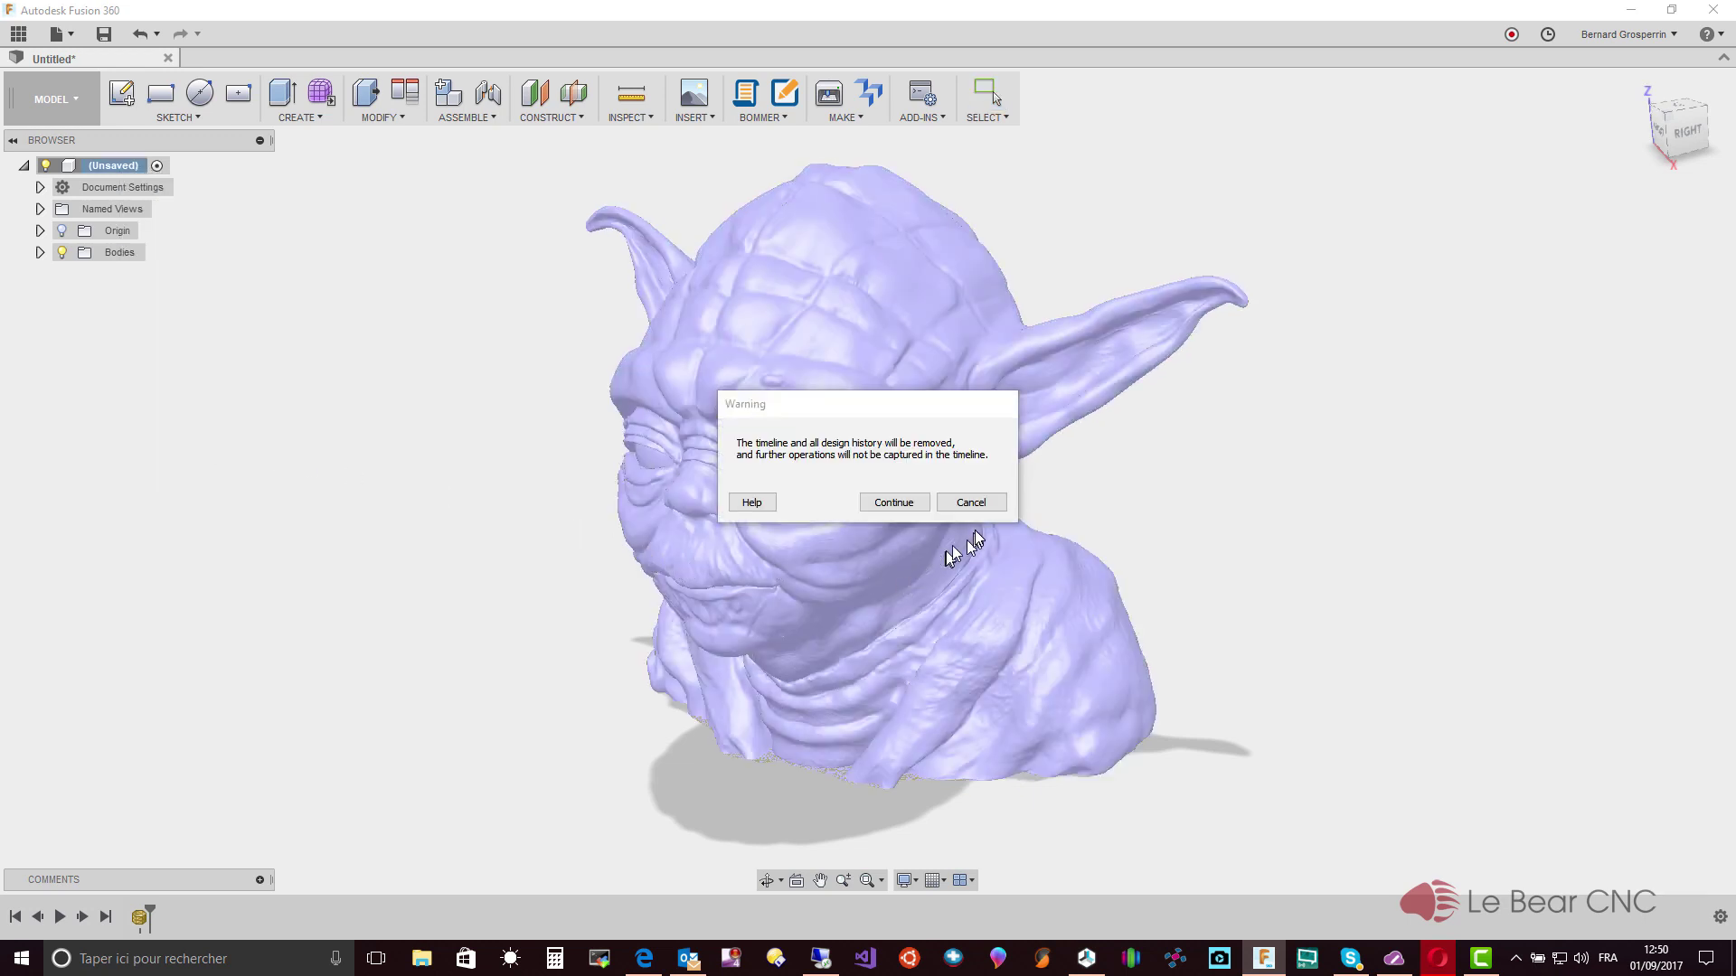
{"action": "left_click", "coordinate": [900, 504]}
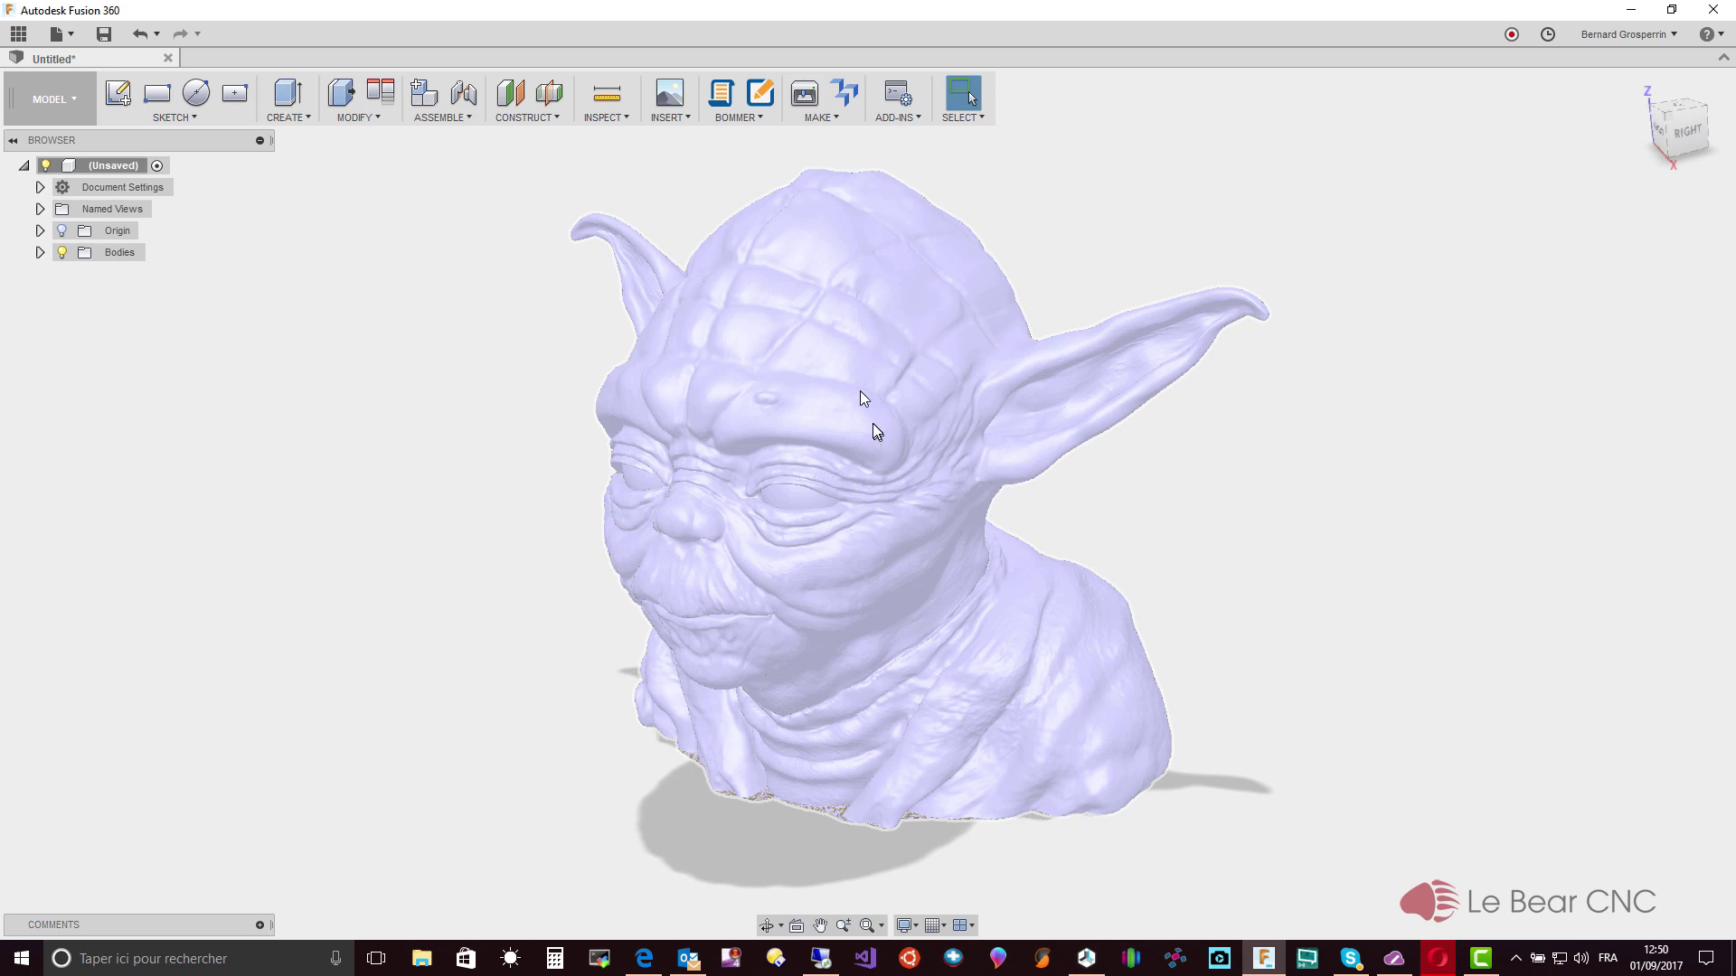
Try to convert the Yoda mesh body to a BRep as a new body
{"action": "left_click", "coordinate": [111, 254]}
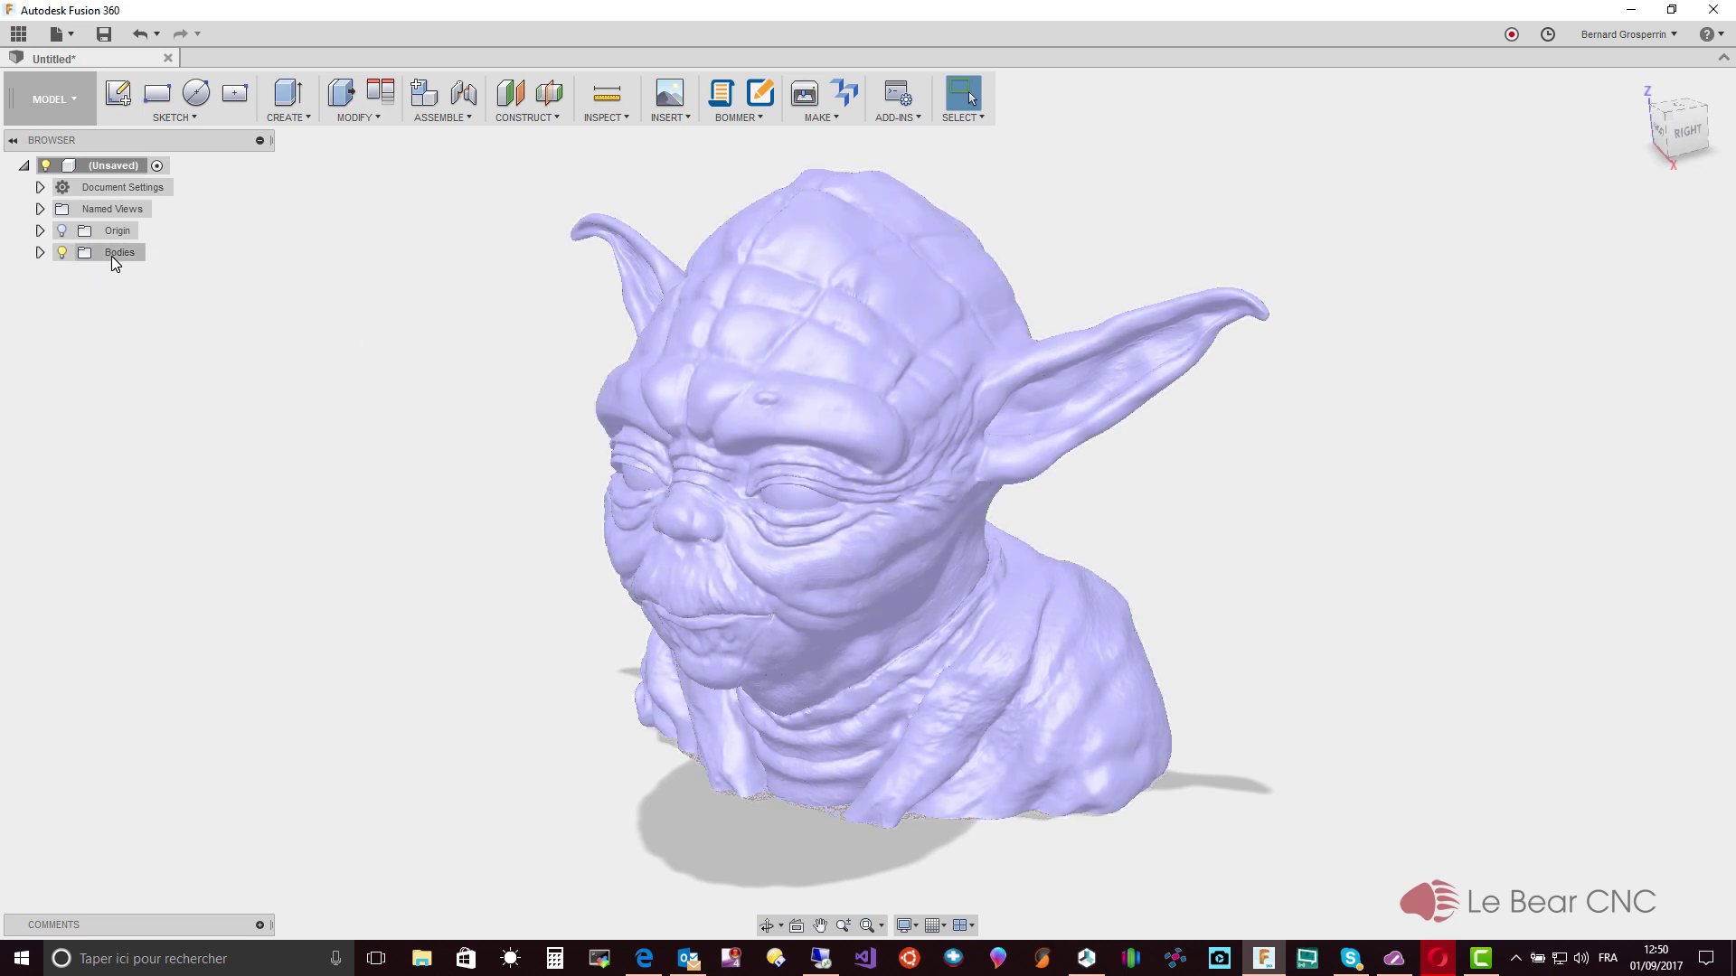
{"action": "right_click", "coordinate": [112, 257]}
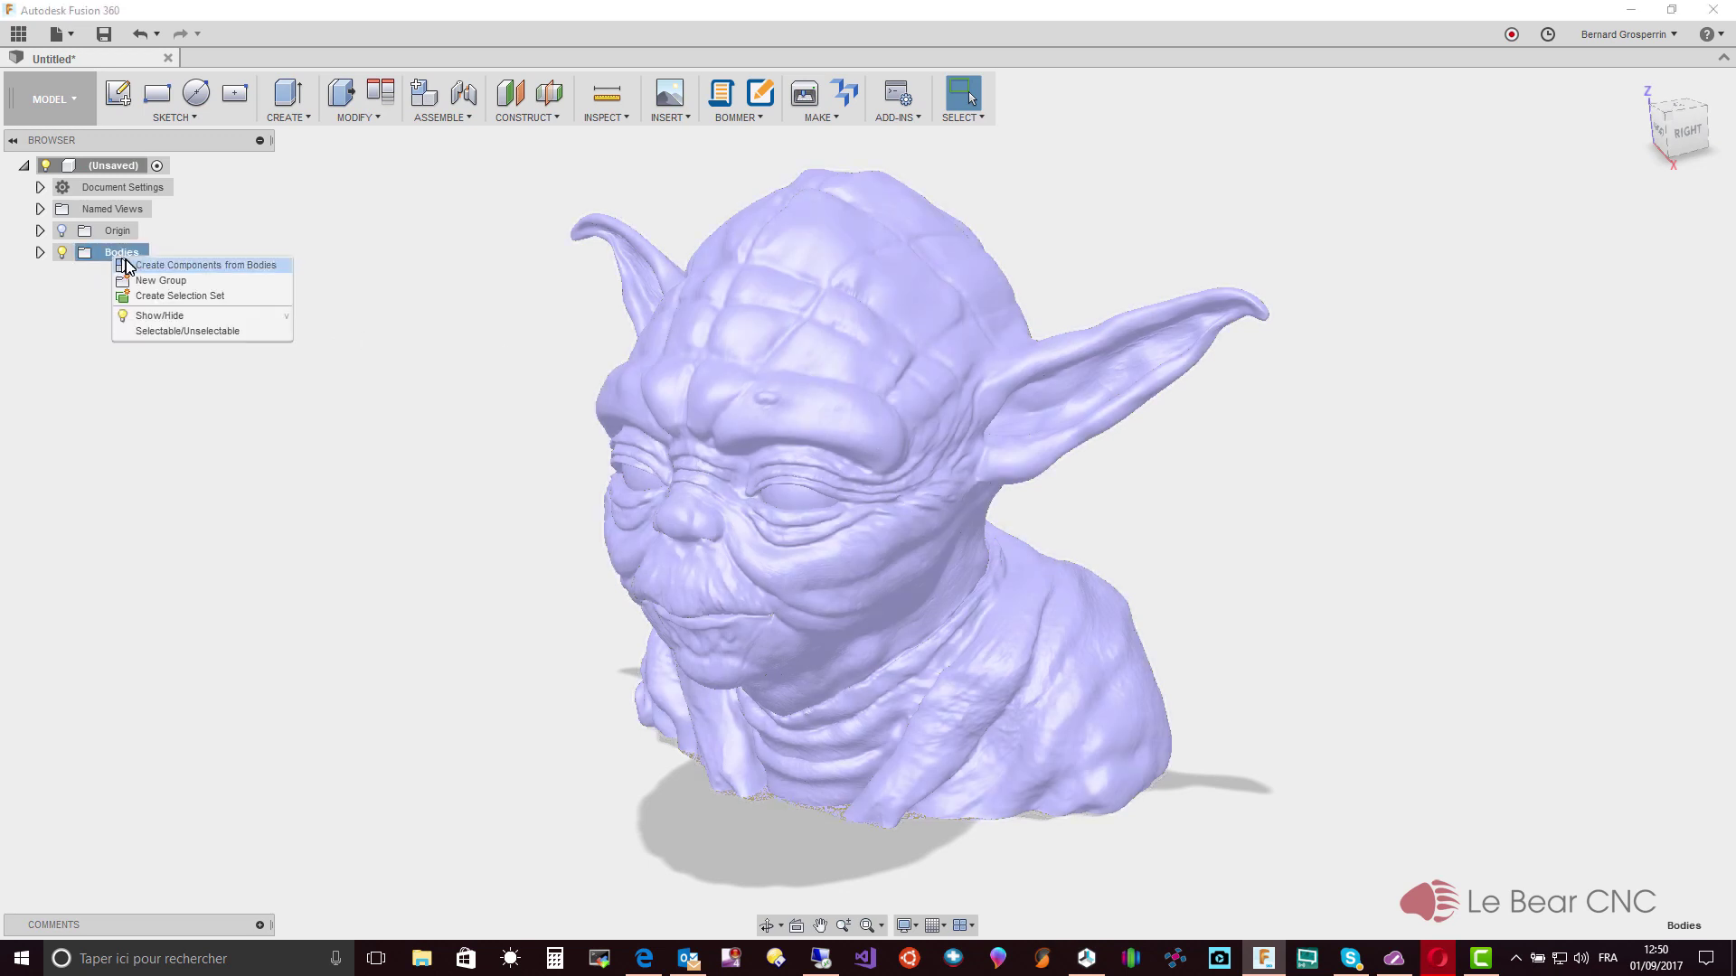
{"action": "right_click", "coordinate": [800, 335]}
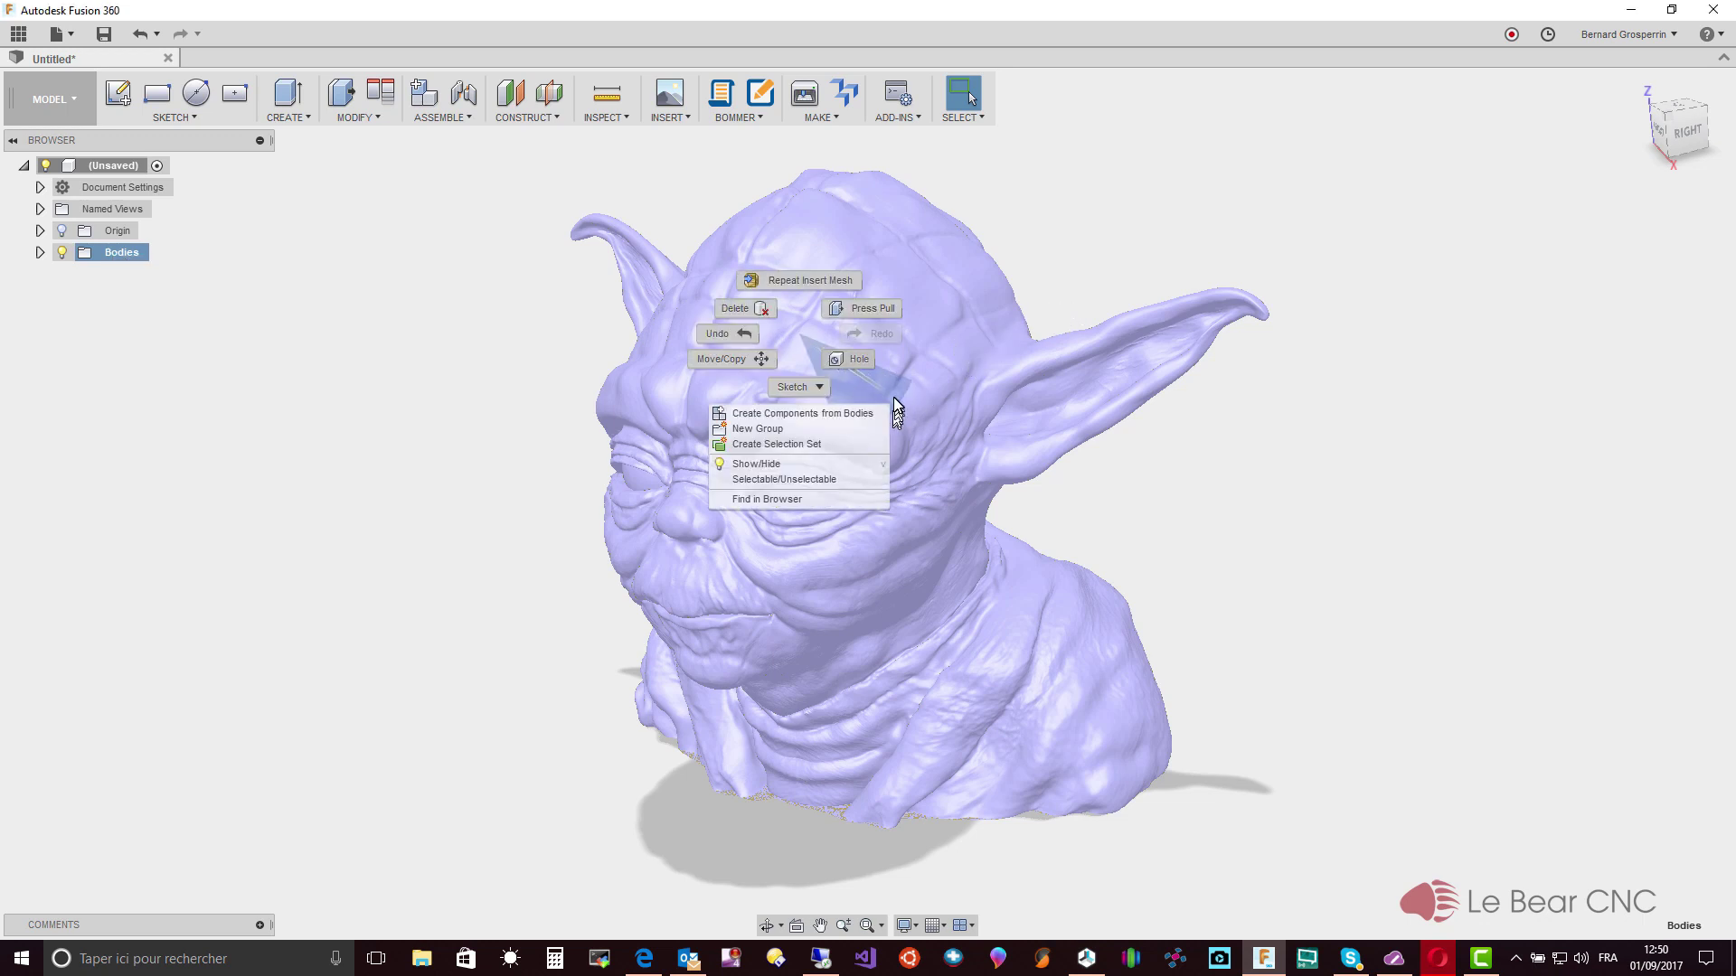
{"action": "left_click", "coordinate": [1080, 202]}
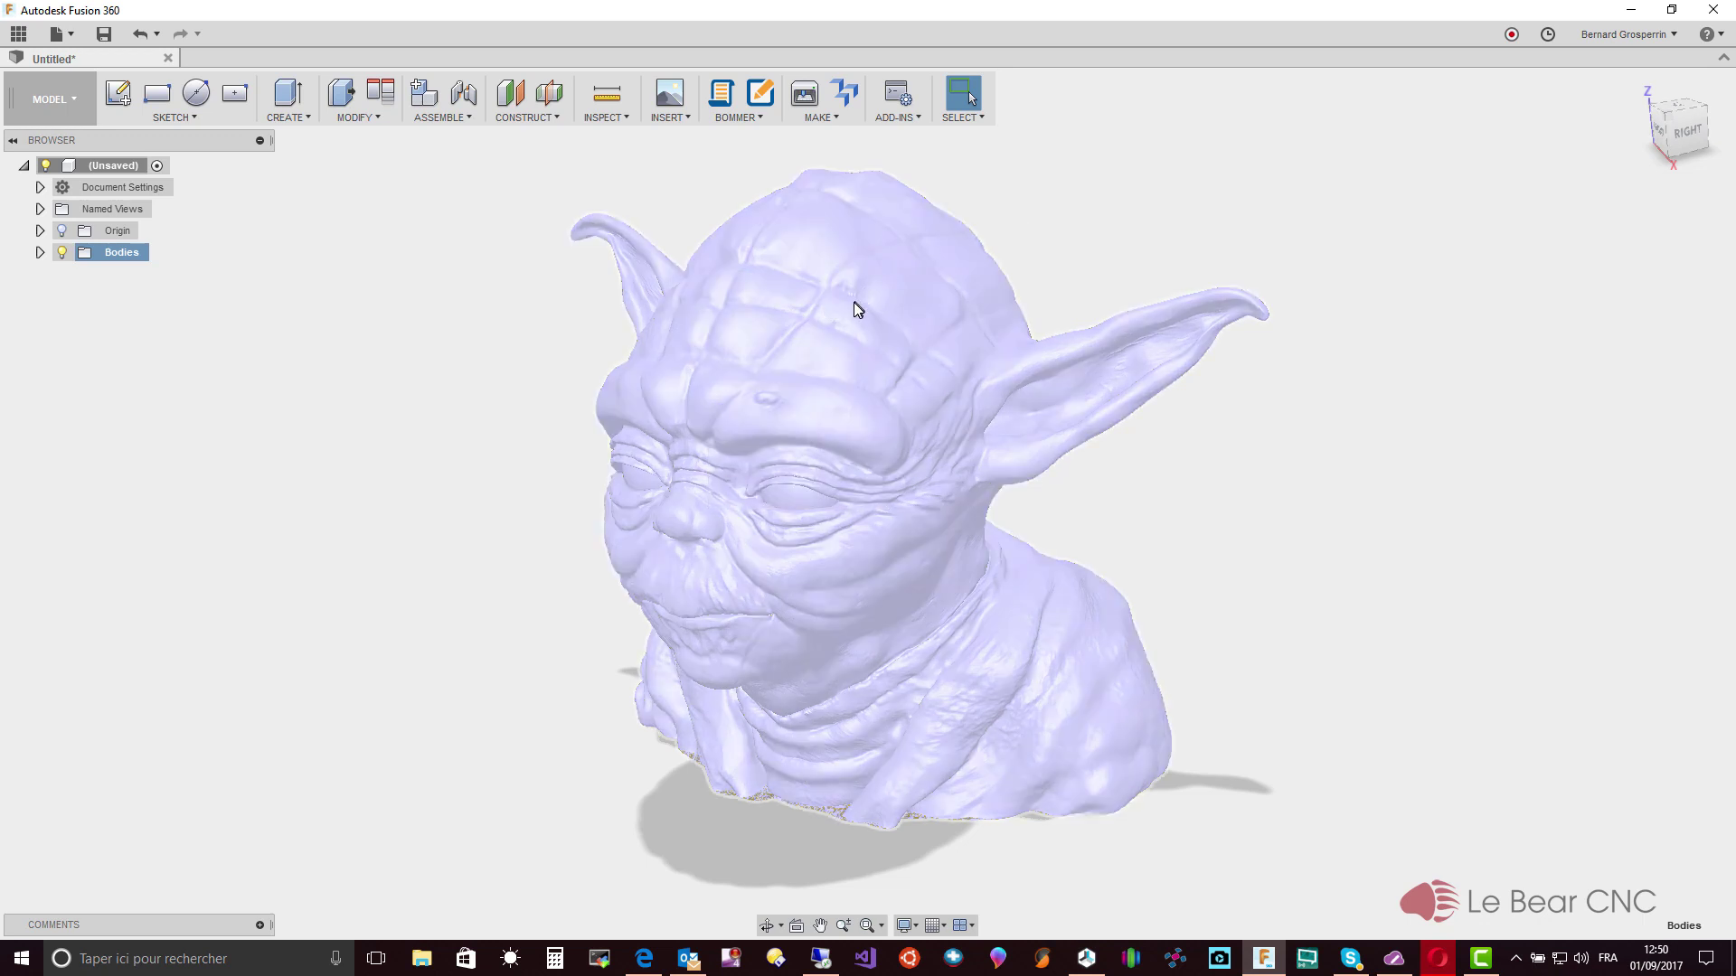
{"action": "left_click", "coordinate": [854, 303]}
{"action": "right_click", "coordinate": [853, 302]}
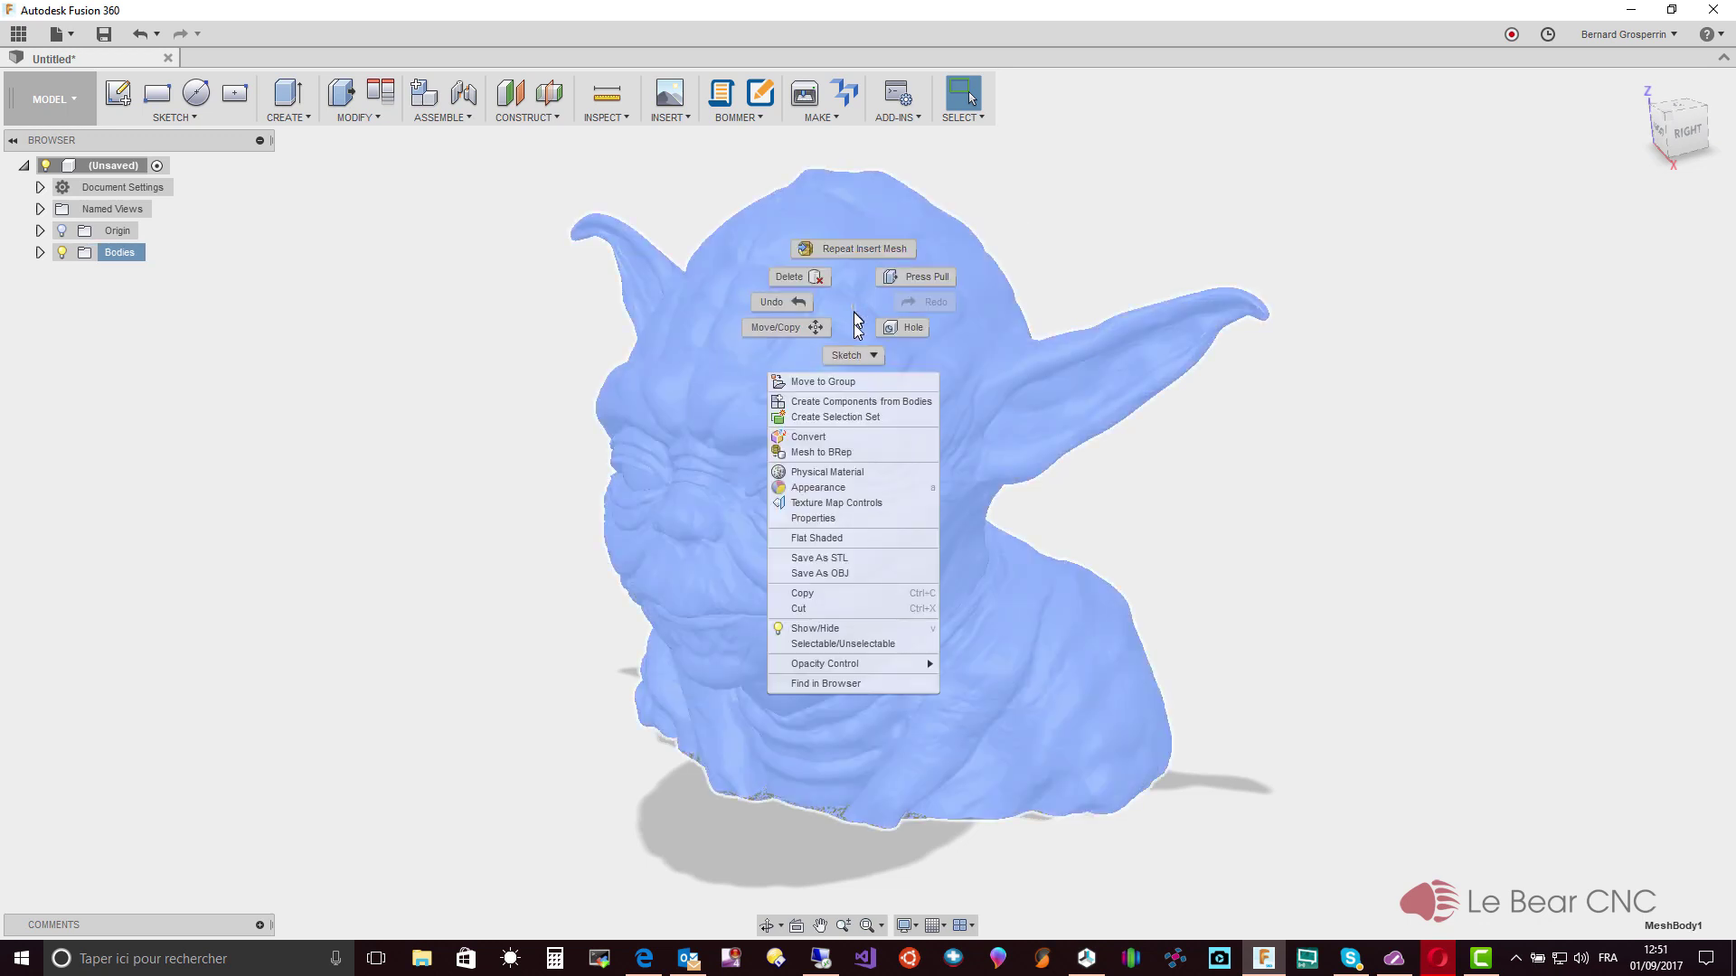
{"action": "left_click", "coordinate": [840, 461]}
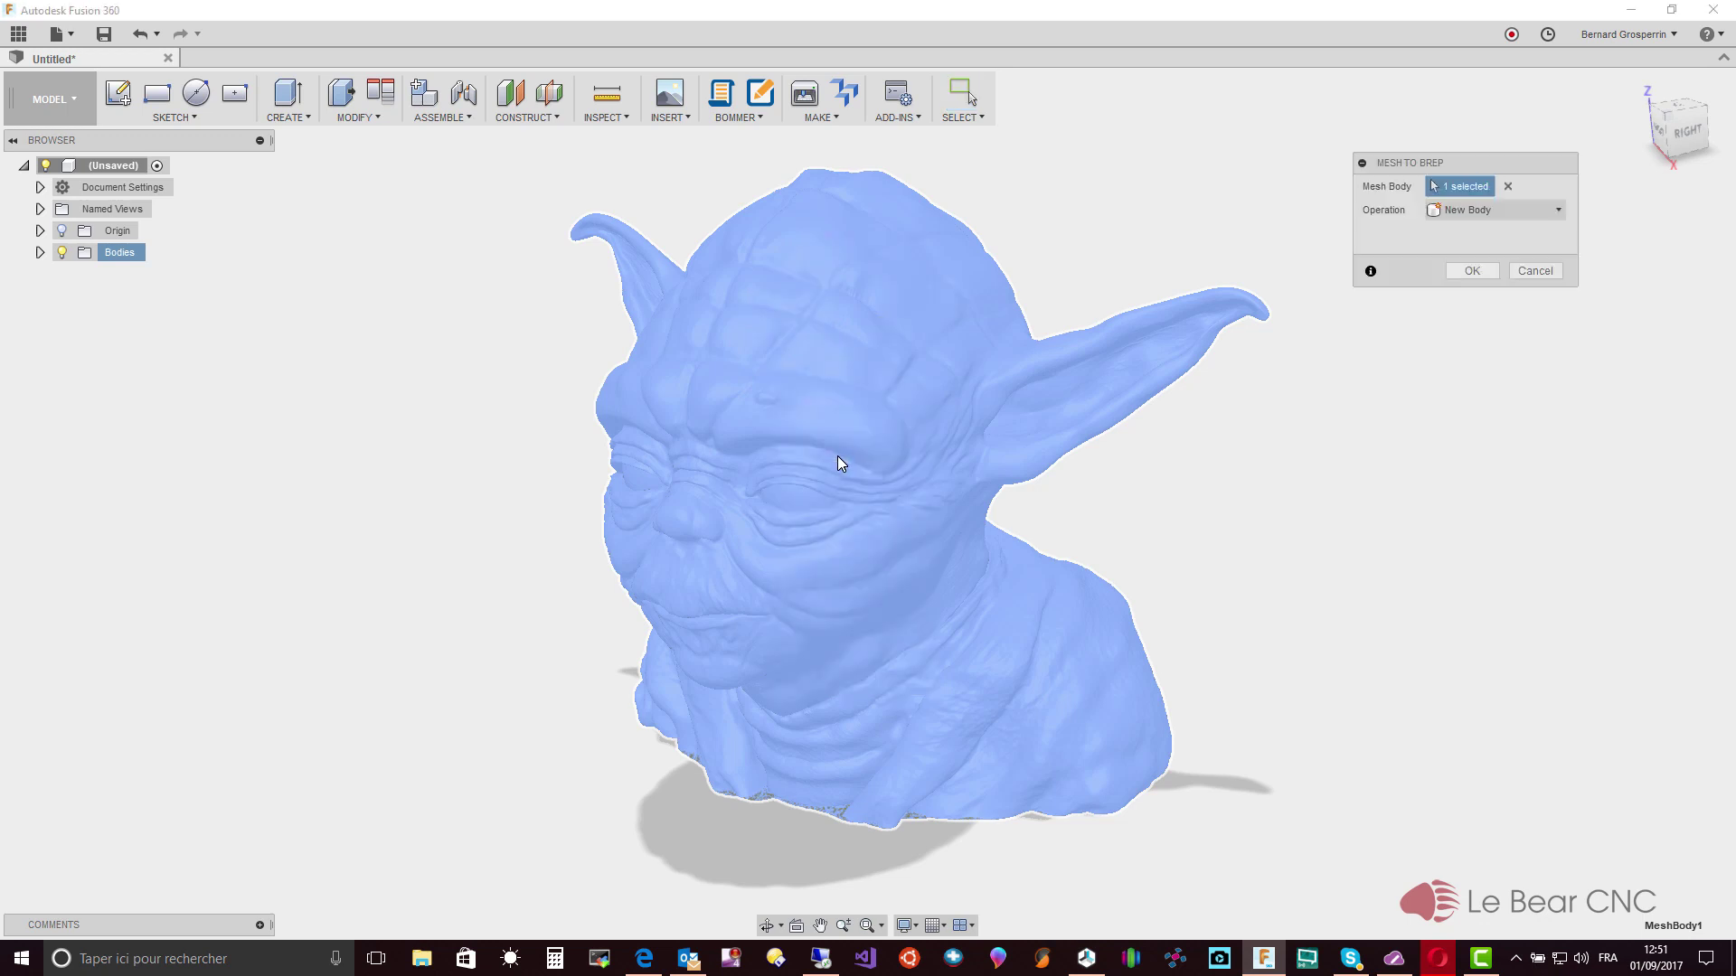
{"action": "left_click", "coordinate": [1481, 272]}
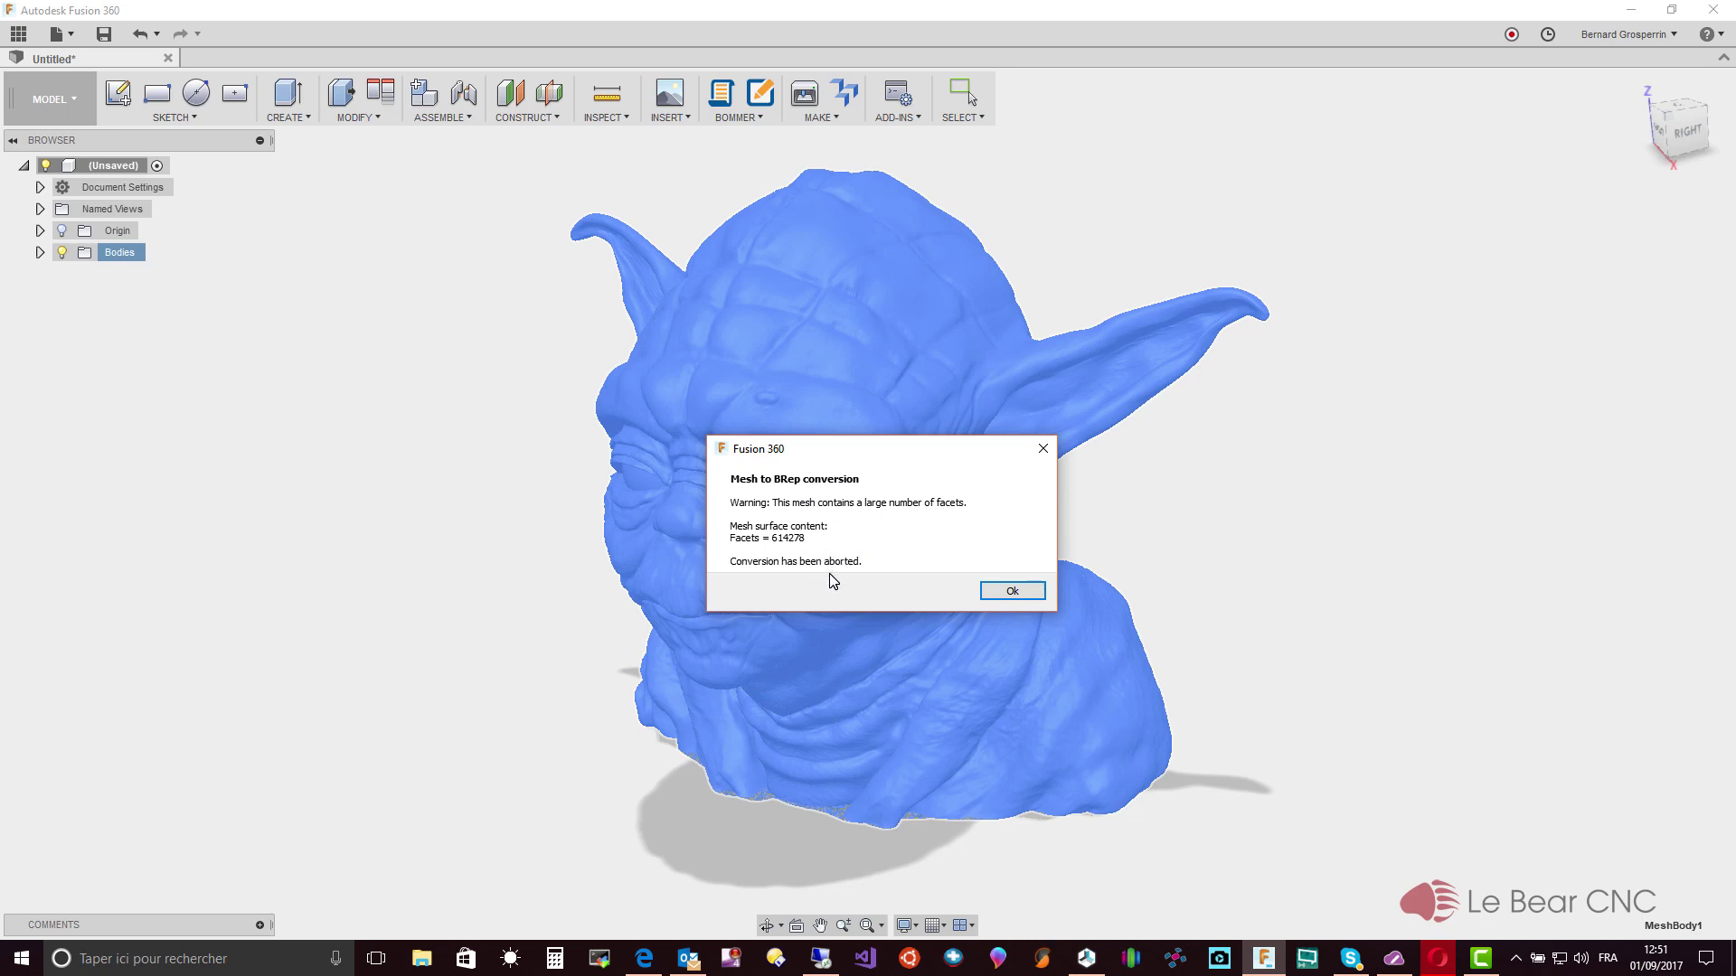
{"action": "left_click", "coordinate": [1011, 592]}
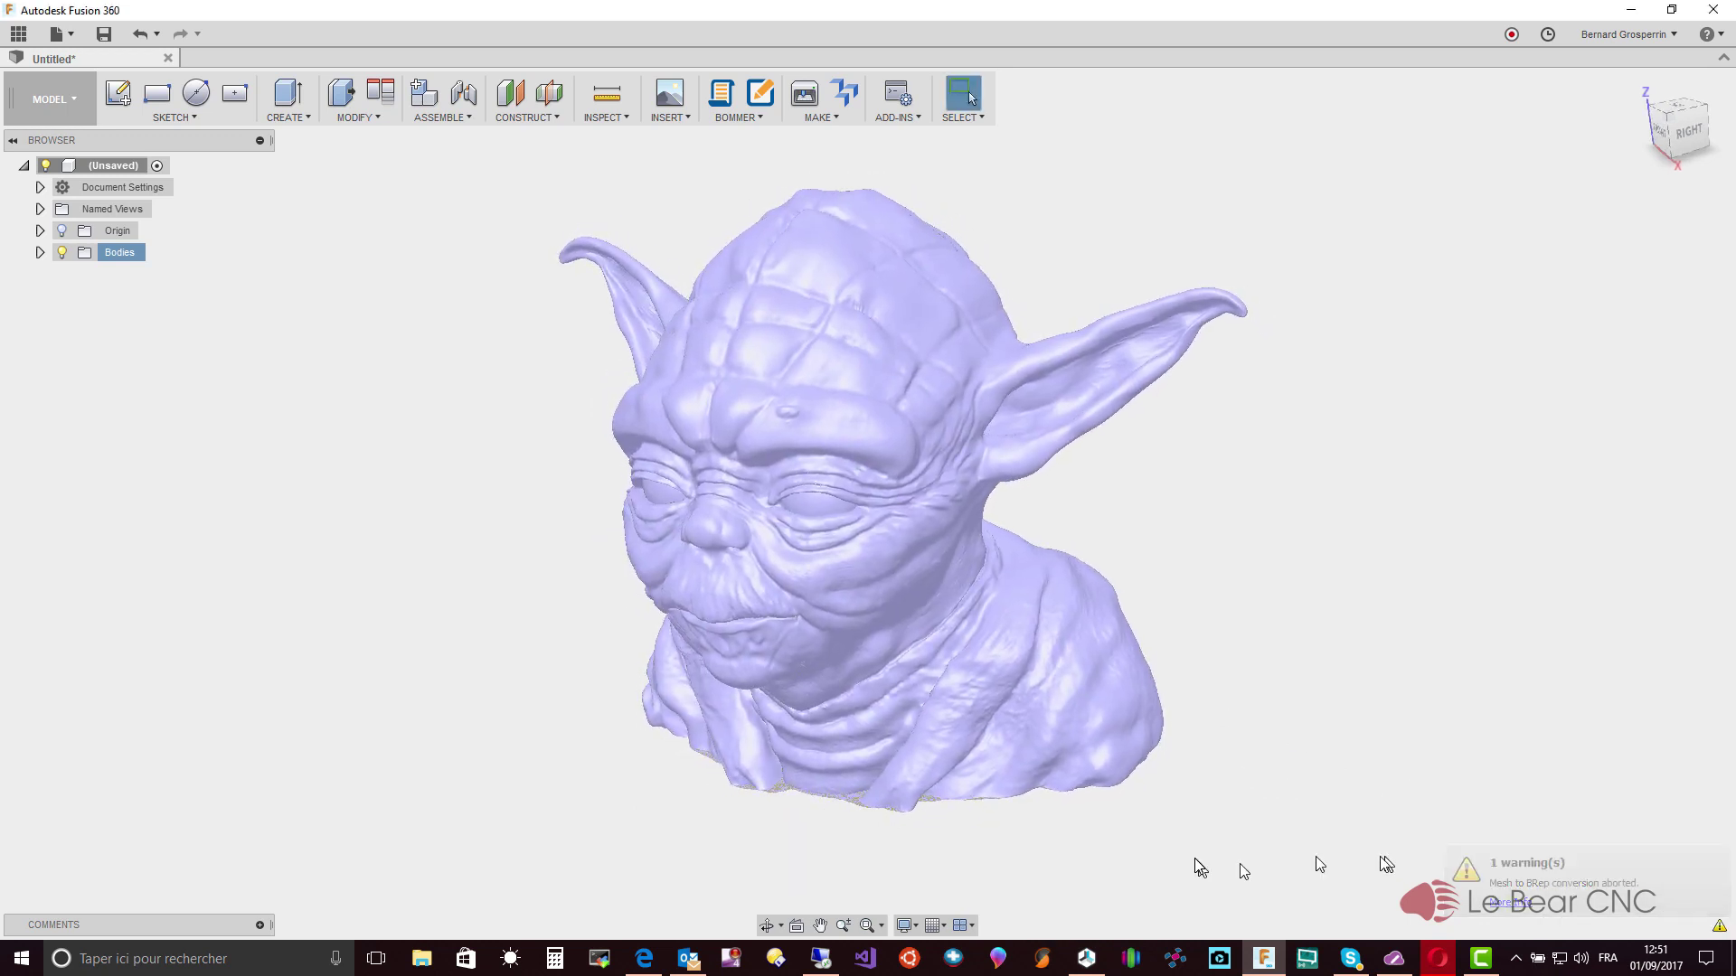
Set the visual style to Wireframe with Visible Edges Only and examine the facet density around the face
{"action": "left_click", "coordinate": [912, 928]}
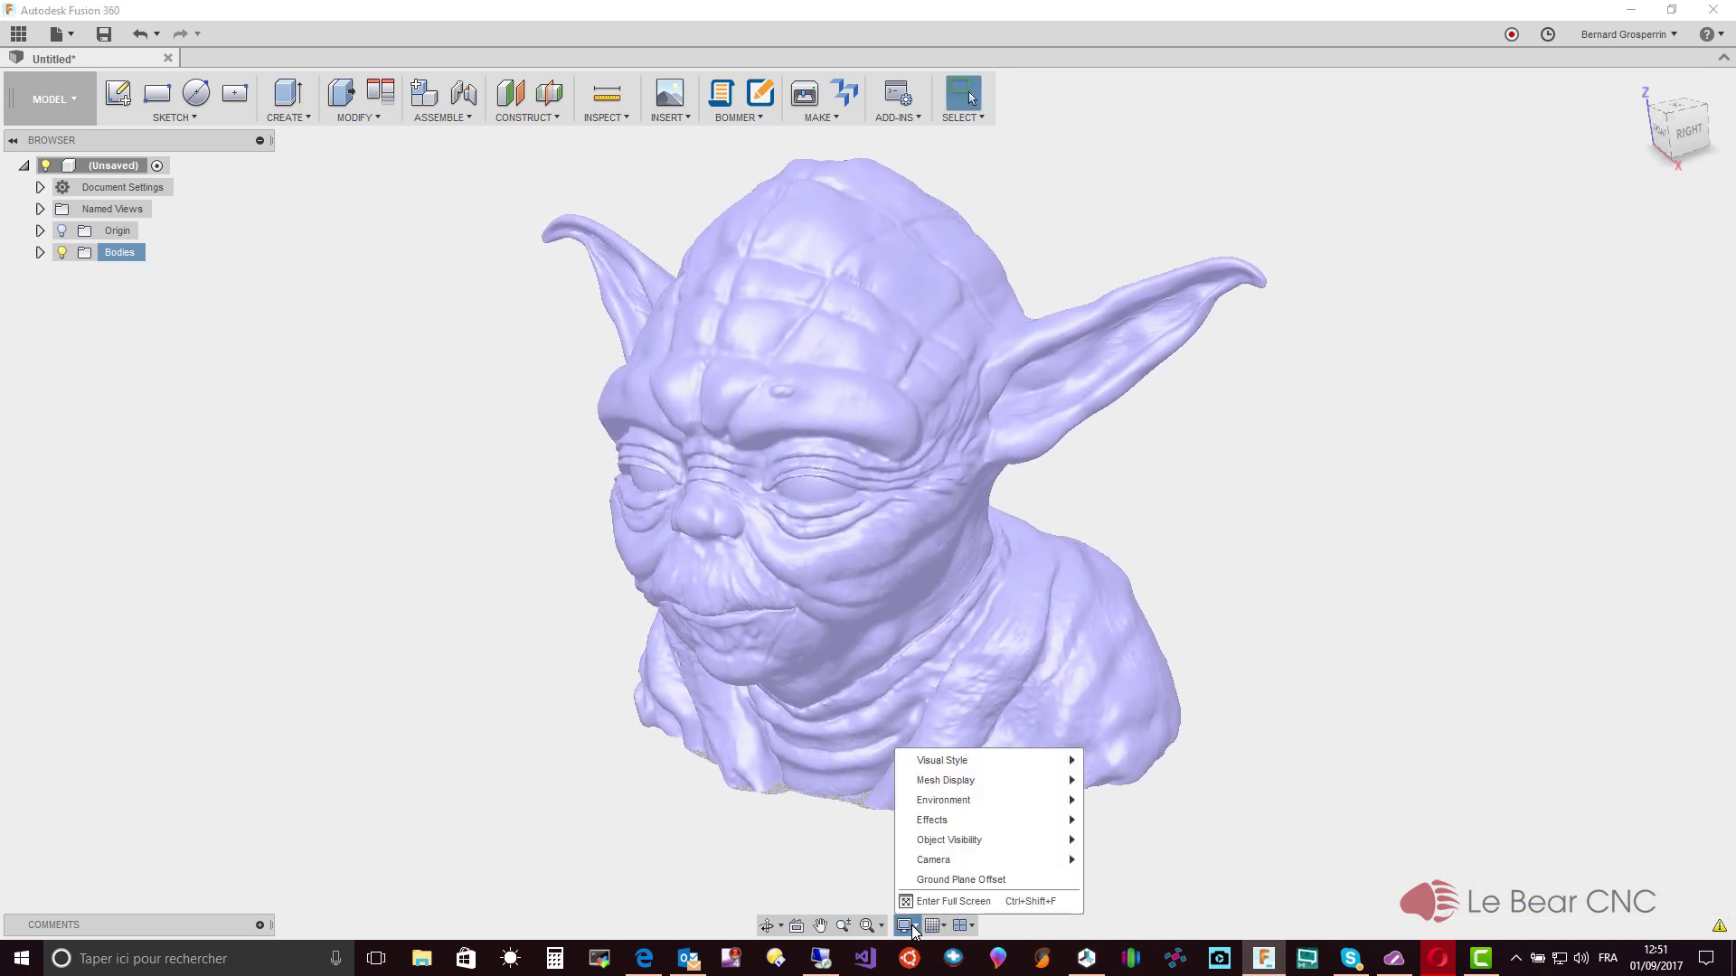
{"action": "mouse_move", "coordinate": [943, 843]}
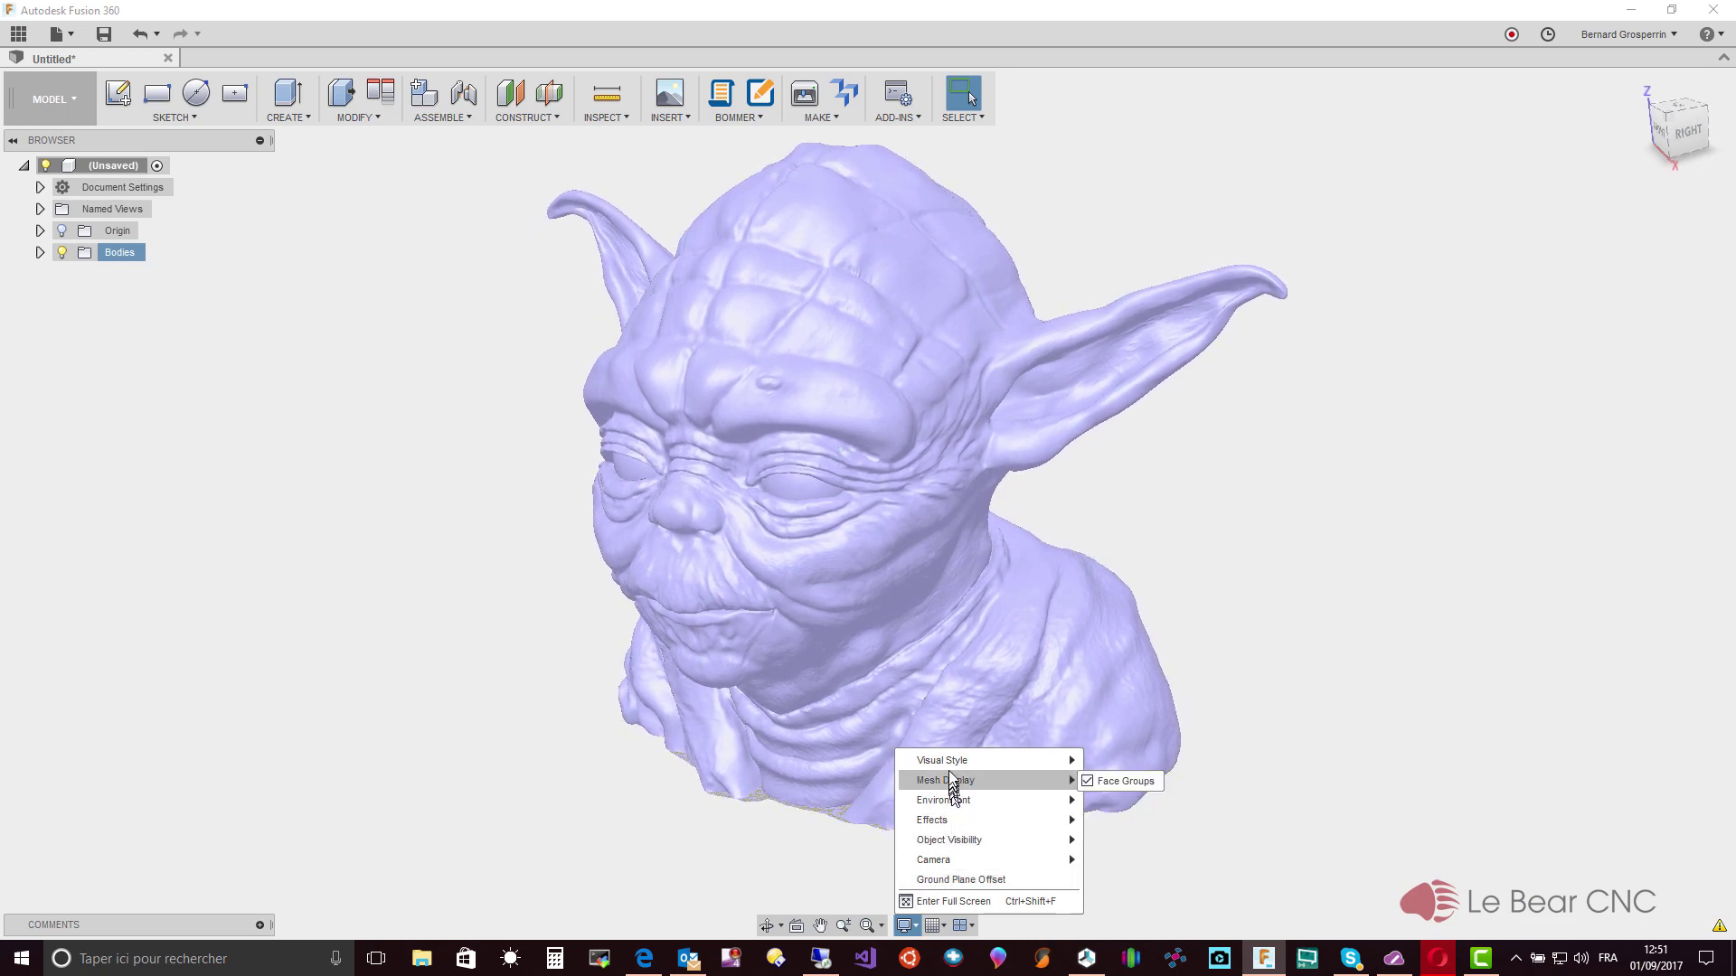
{"action": "mouse_move", "coordinate": [956, 762]}
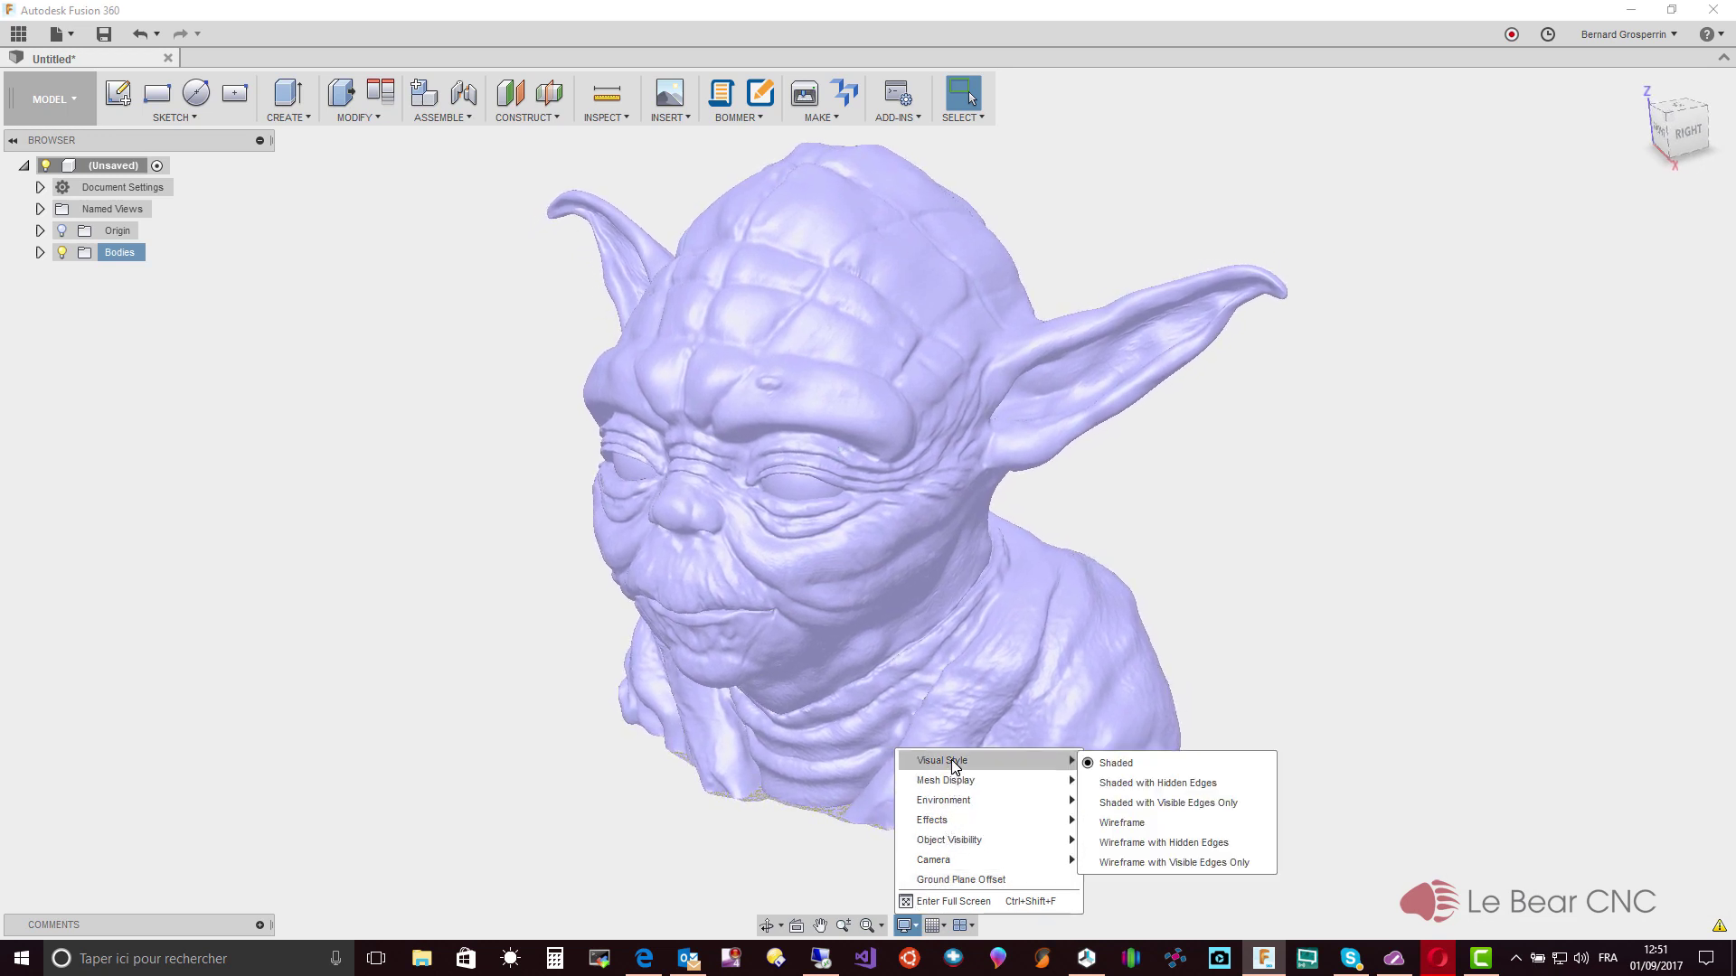
{"action": "left_click", "coordinate": [1200, 864]}
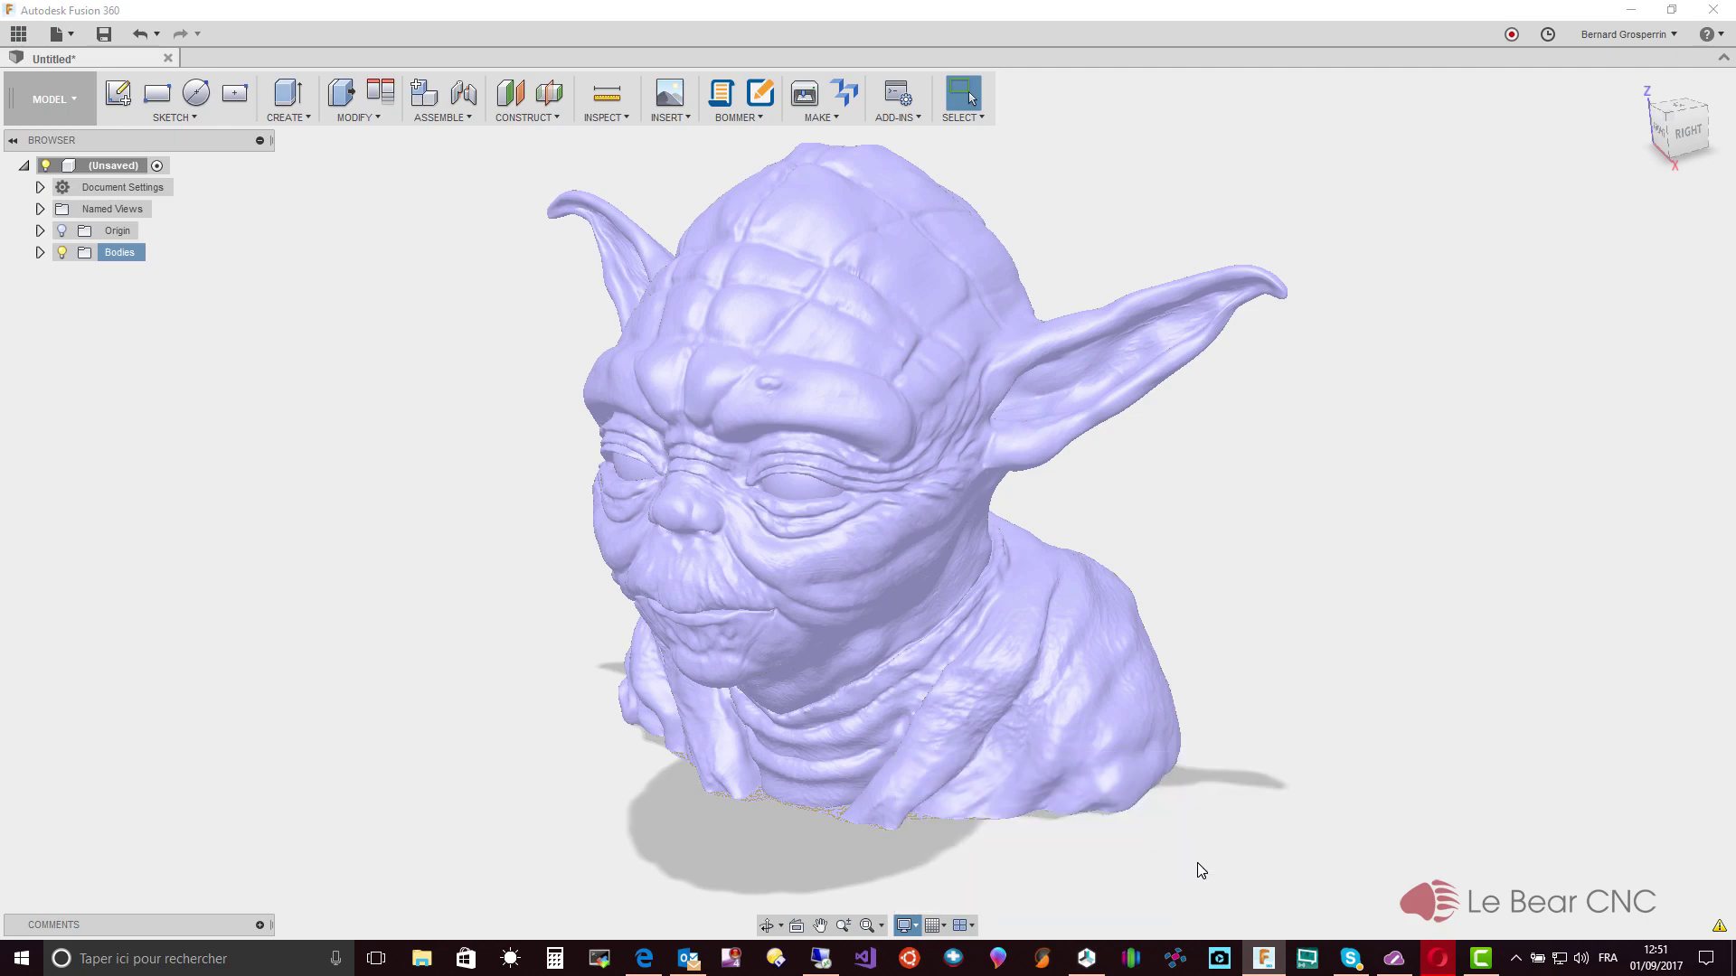
{"action": "scroll", "coordinate": [1197, 862], "scroll_direction": "up", "scroll_amount": 2}
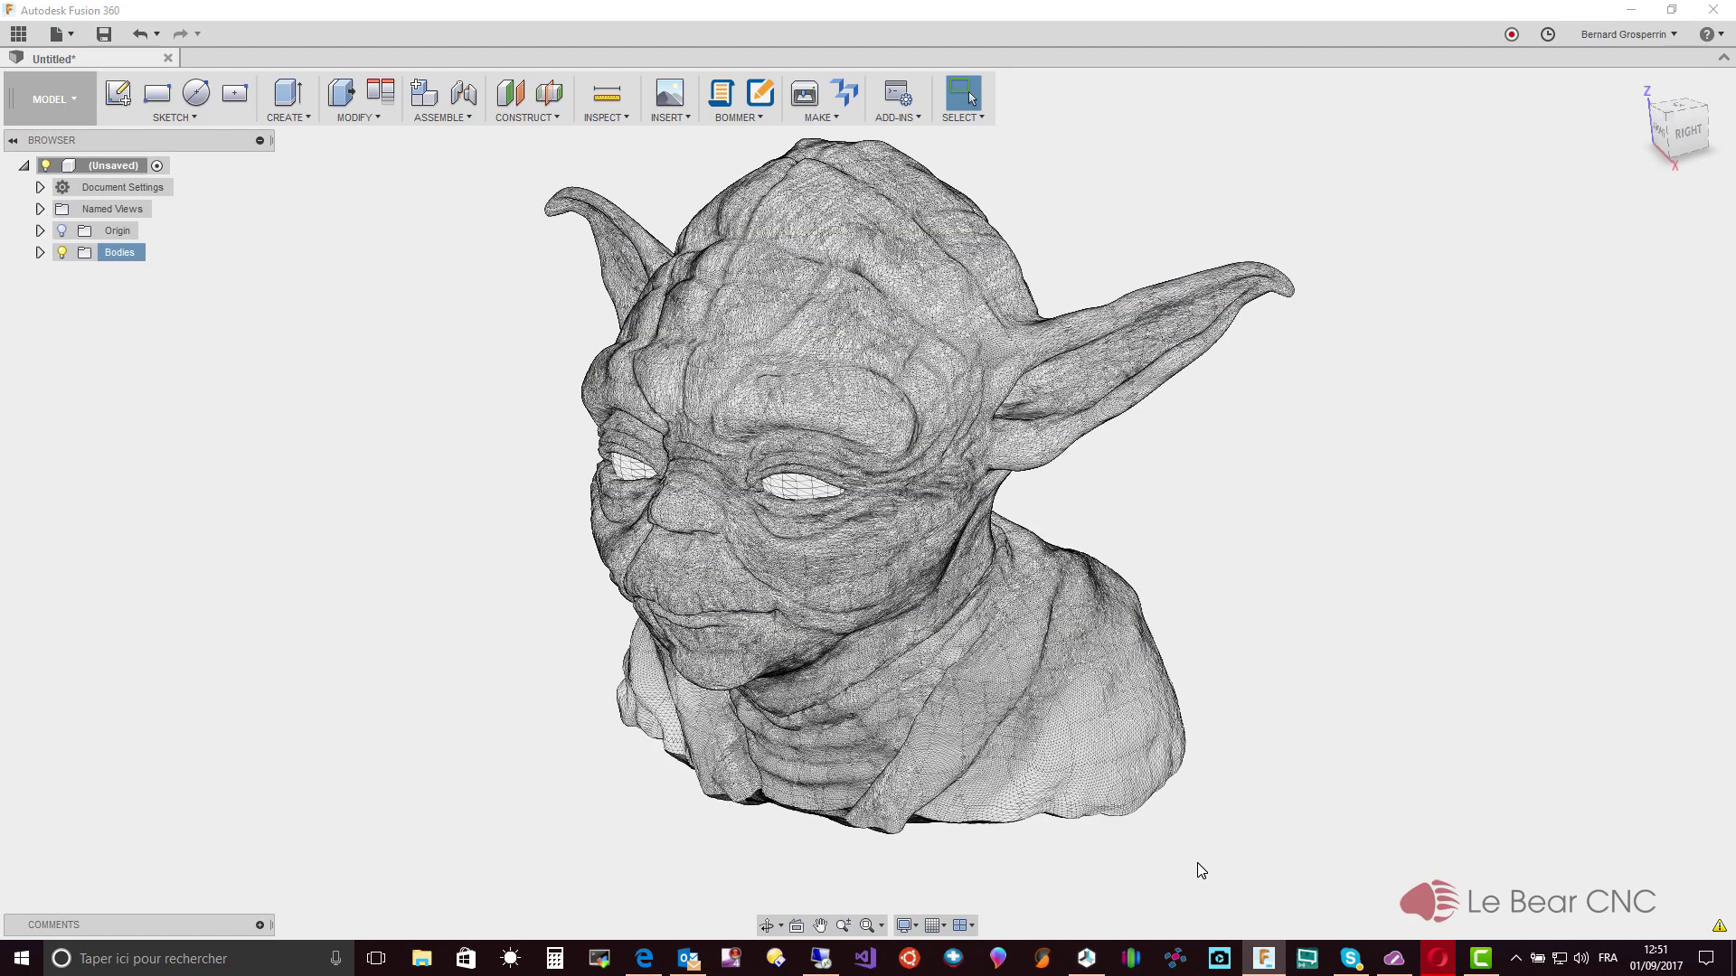
{"action": "scroll", "coordinate": [1197, 863], "scroll_direction": "up", "scroll_amount": 5}
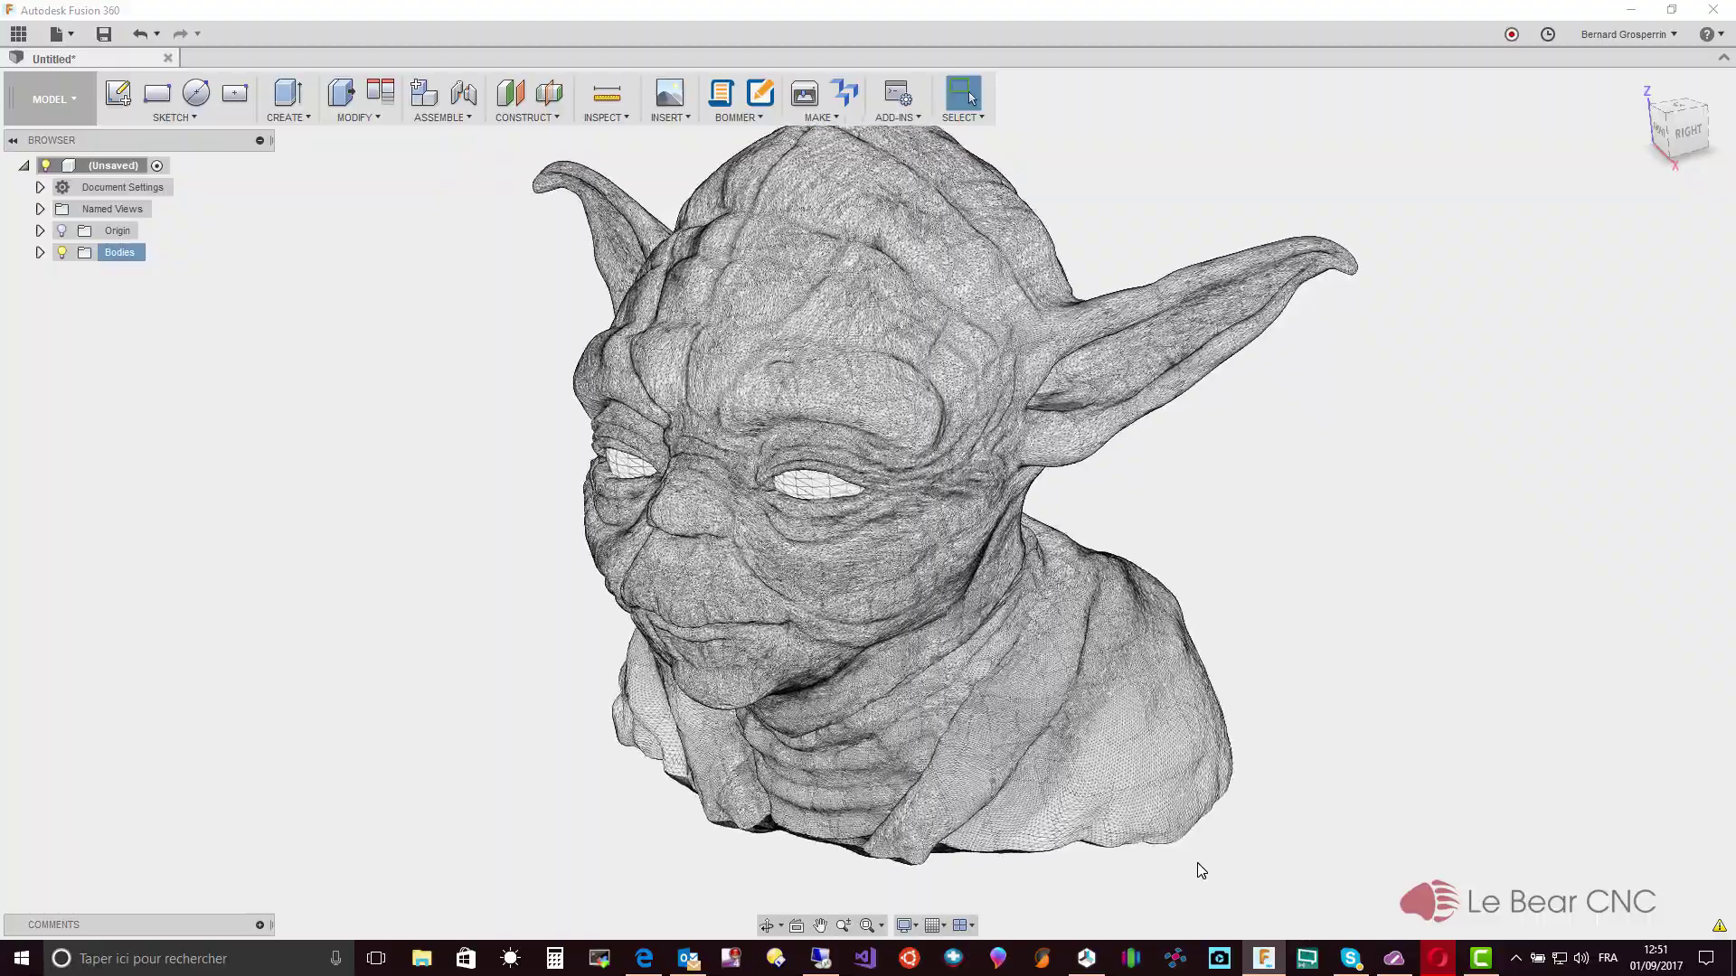
{"action": "scroll", "coordinate": [1197, 863], "scroll_direction": "up", "scroll_amount": 6}
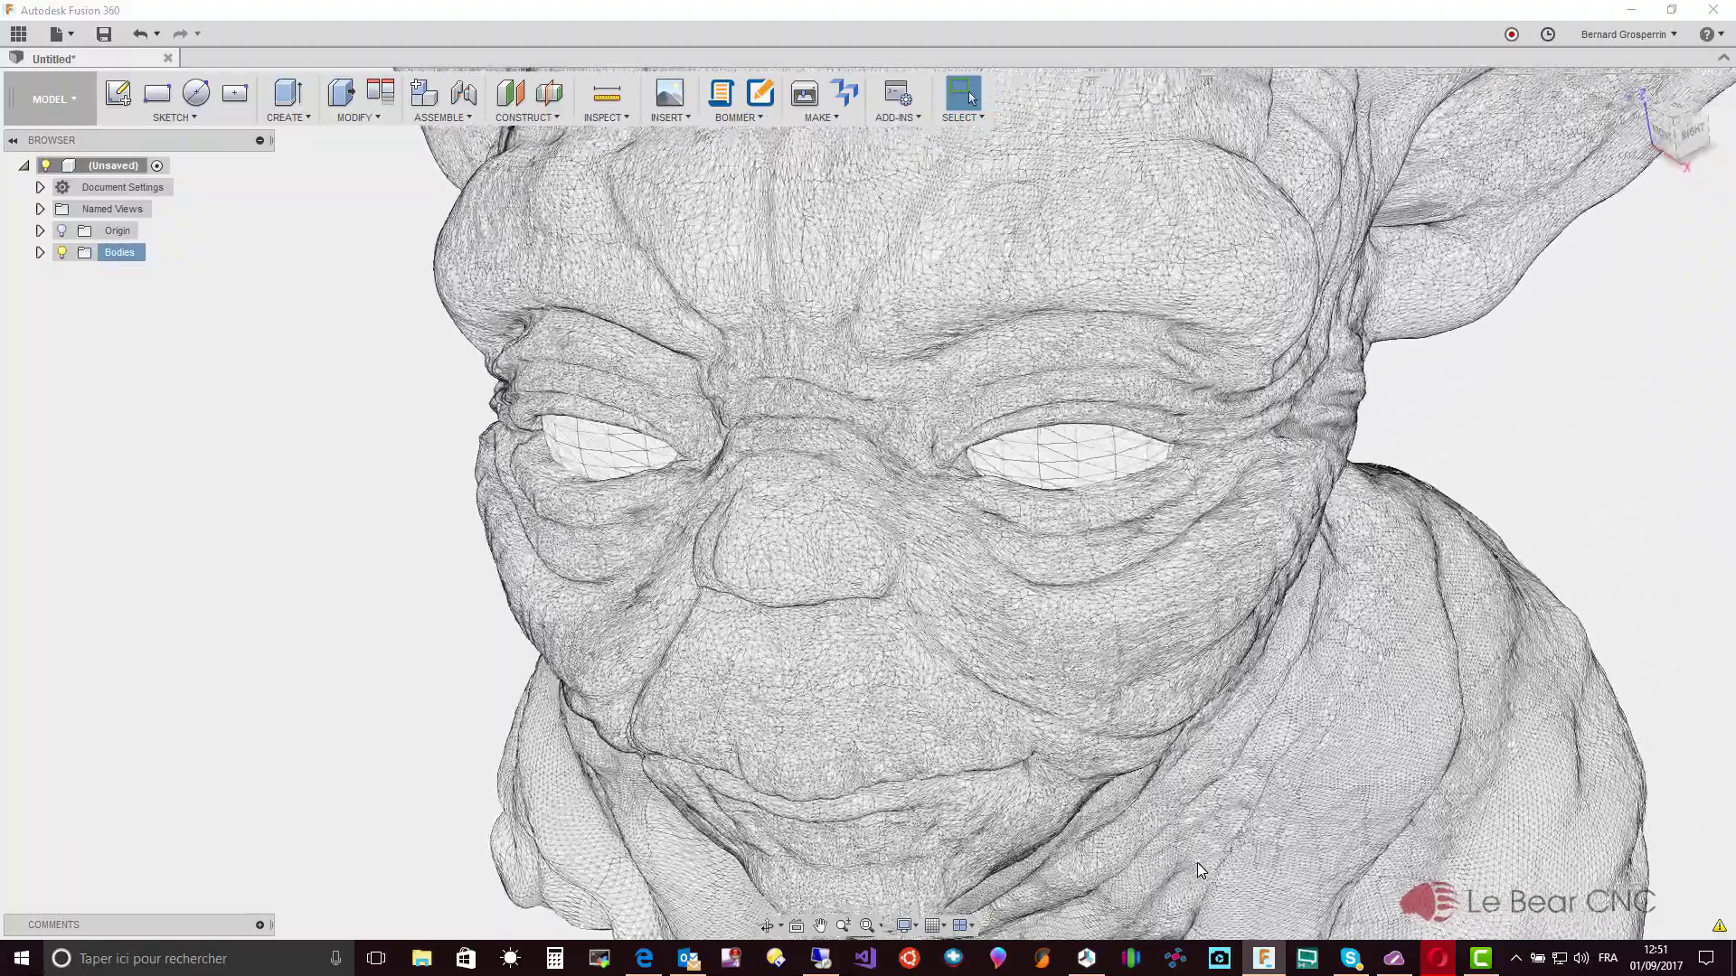
{"action": "scroll", "coordinate": [1197, 869], "scroll_direction": "down", "scroll_amount": 12}
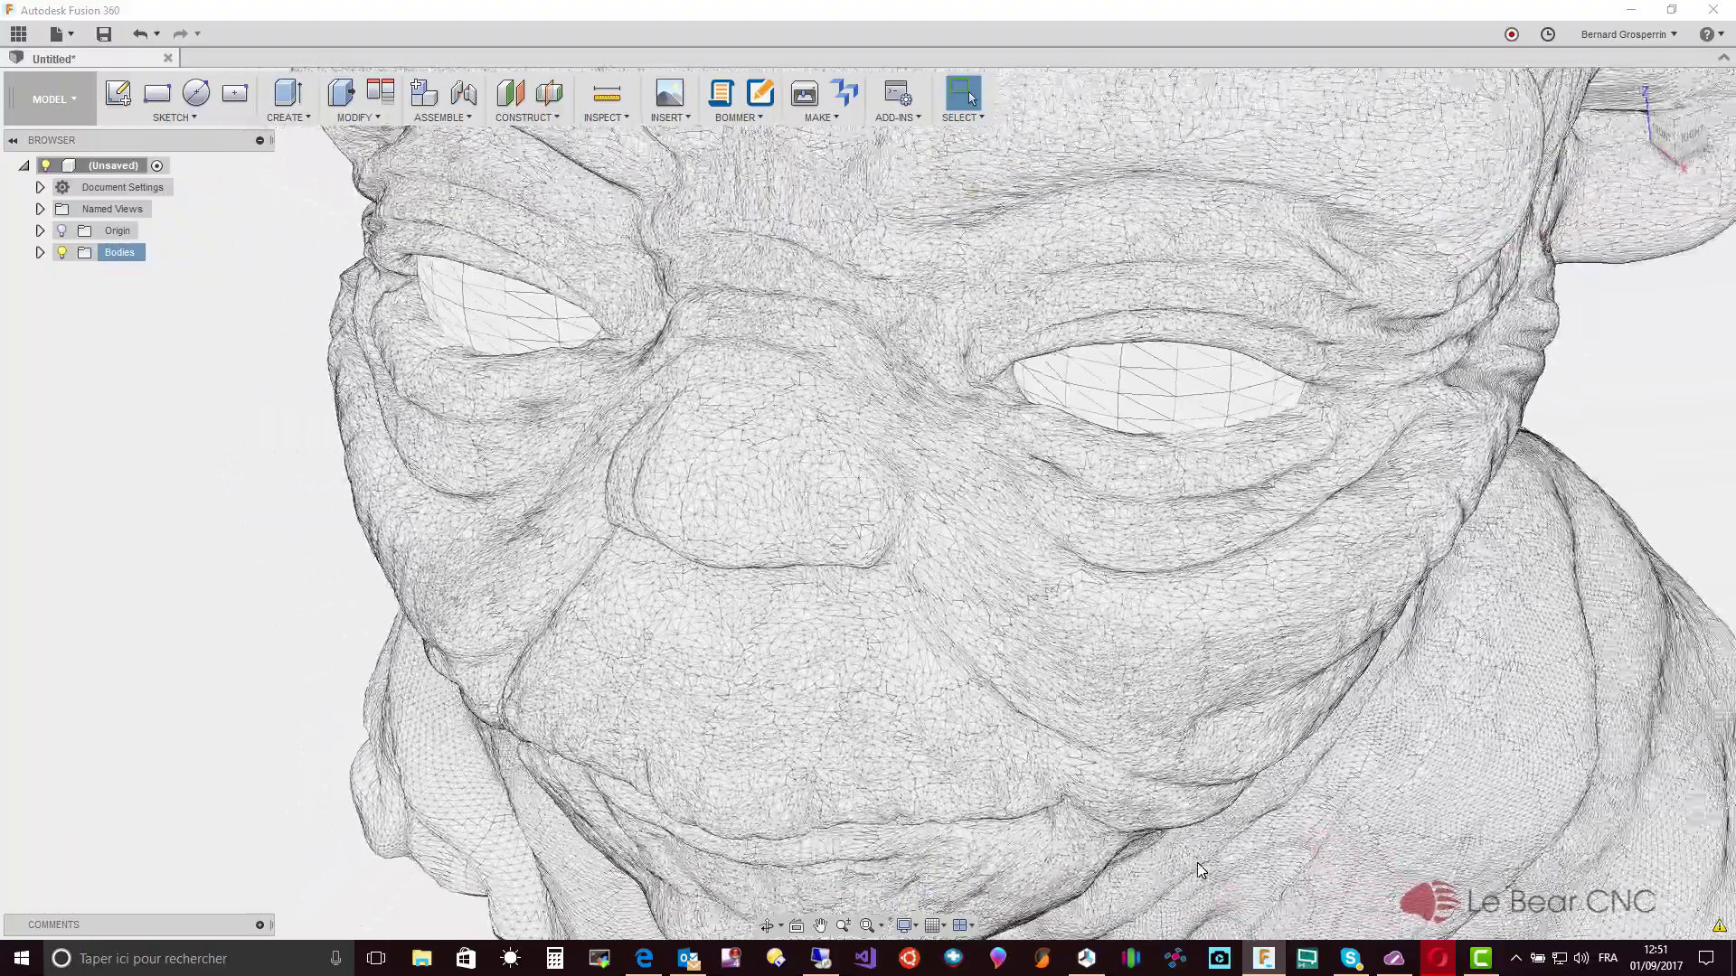
{"action": "scroll", "coordinate": [1197, 871], "scroll_direction": "down", "scroll_amount": 3}
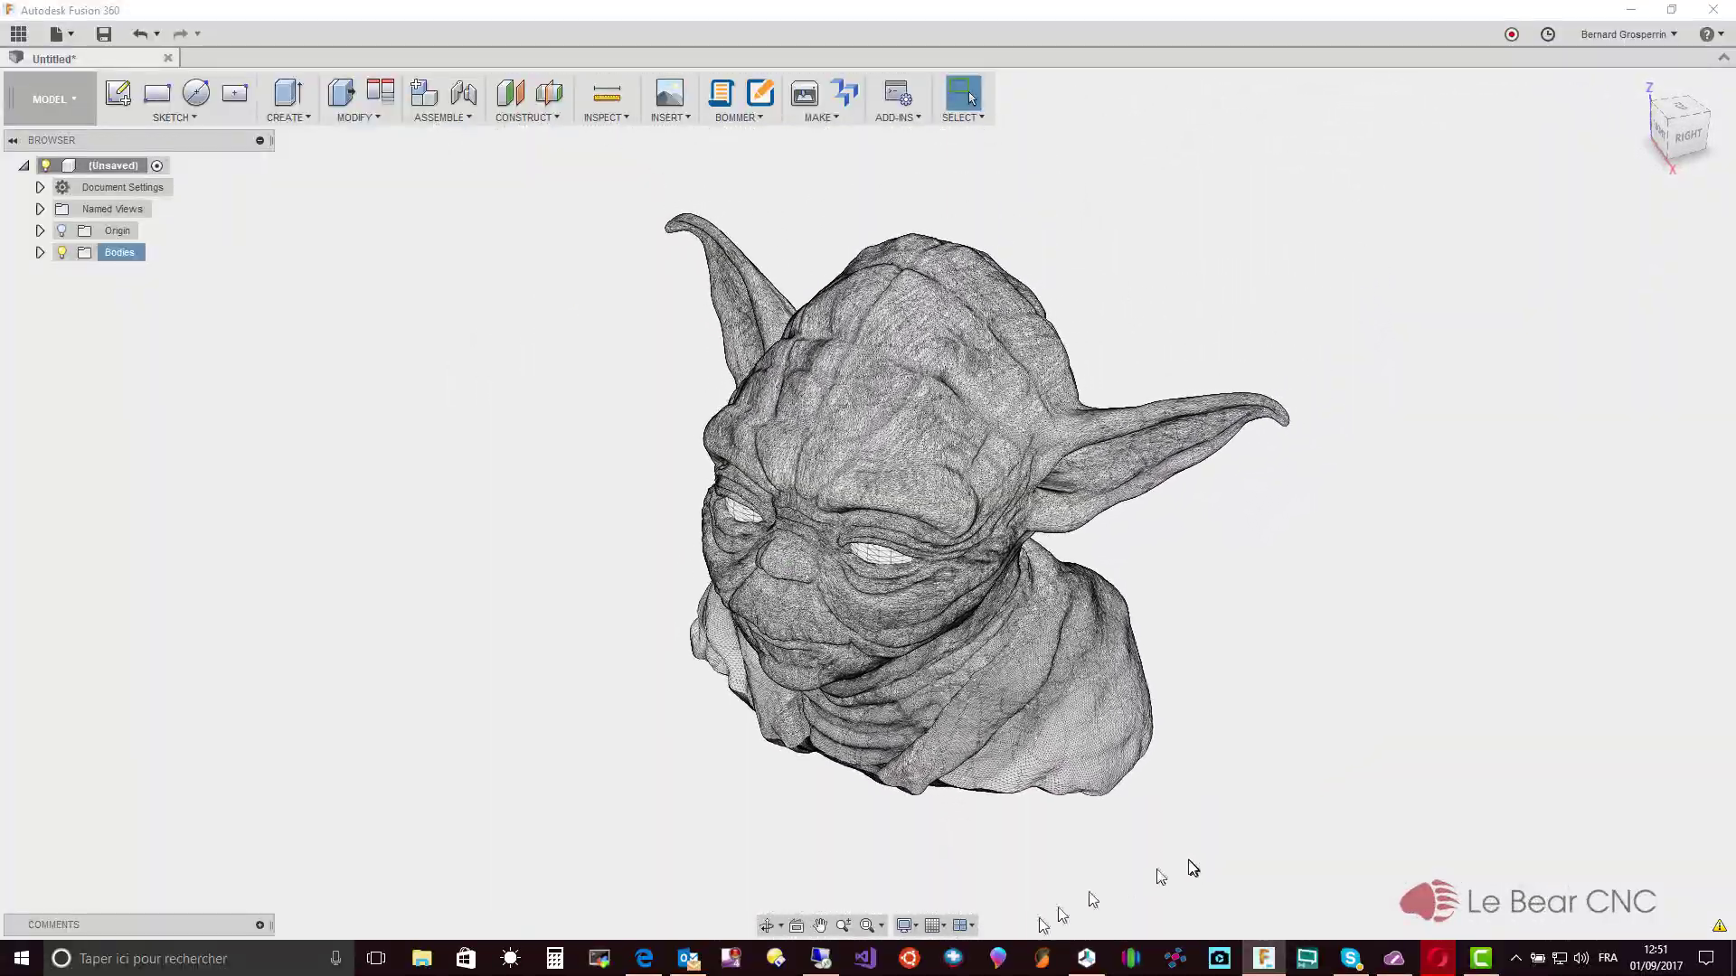
Set the visual style back to Shaded
{"action": "left_click", "coordinate": [906, 925]}
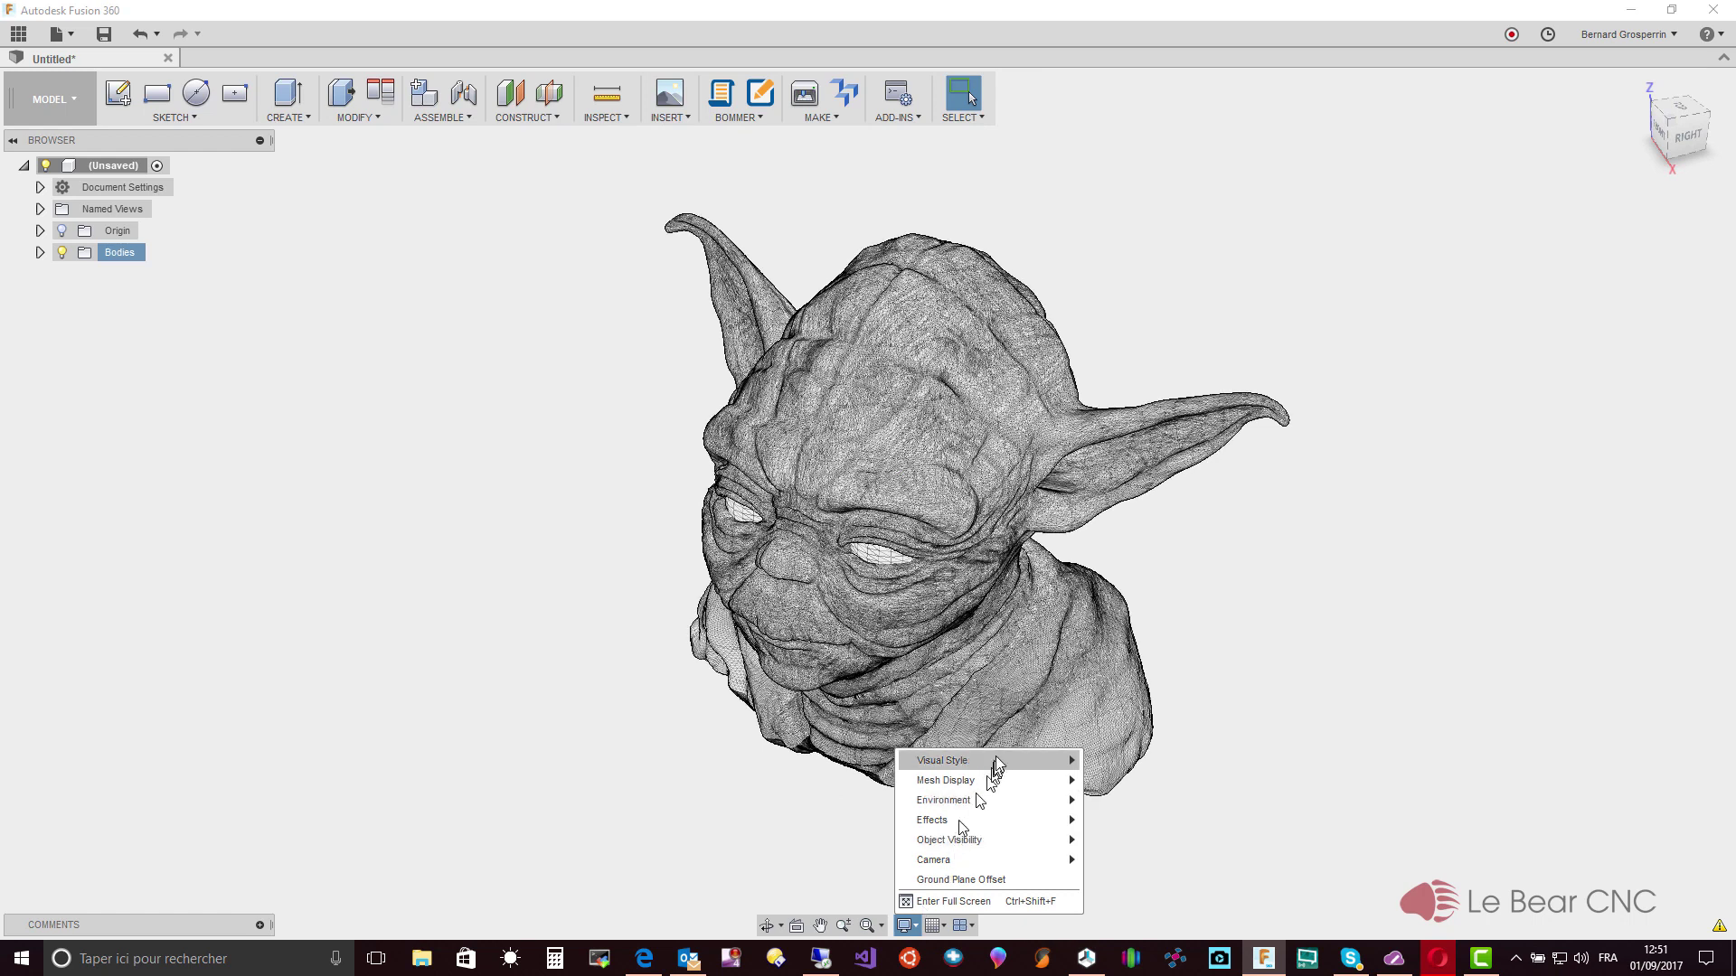
{"action": "mouse_move", "coordinate": [991, 762]}
{"action": "left_click", "coordinate": [1178, 765]}
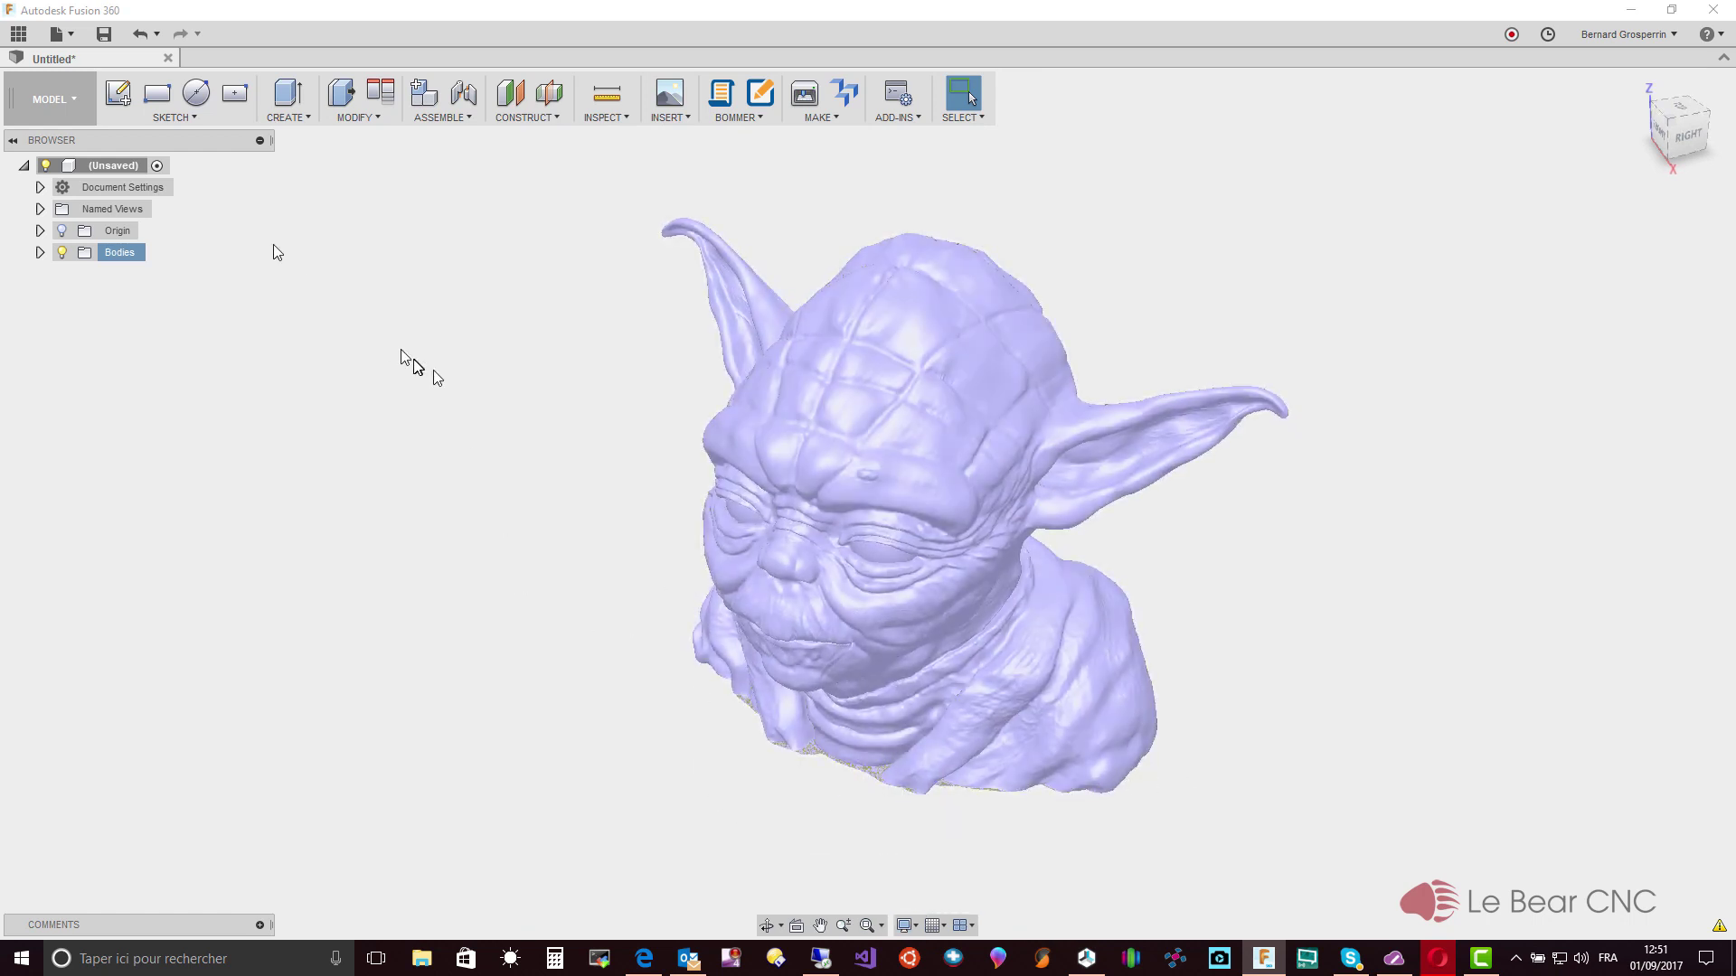
Turn on design history capture for the design and open the Yoda mesh body for editing in the Mesh workspace
{"action": "right_click", "coordinate": [126, 170]}
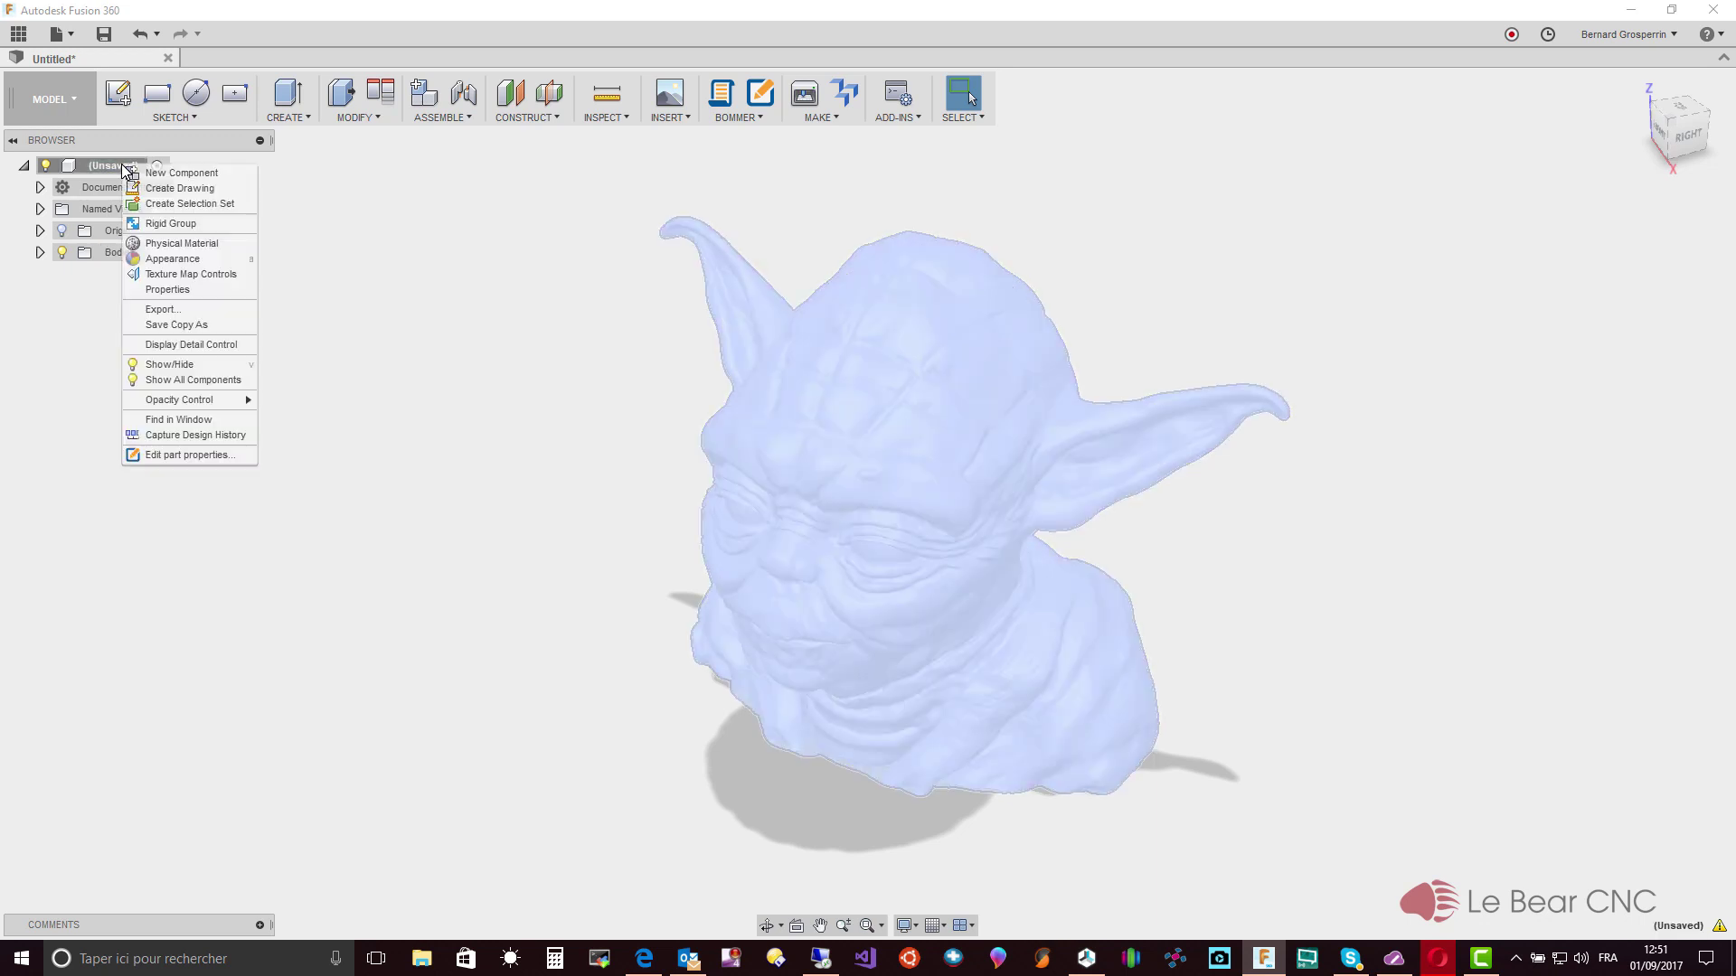
{"action": "left_click", "coordinate": [175, 435]}
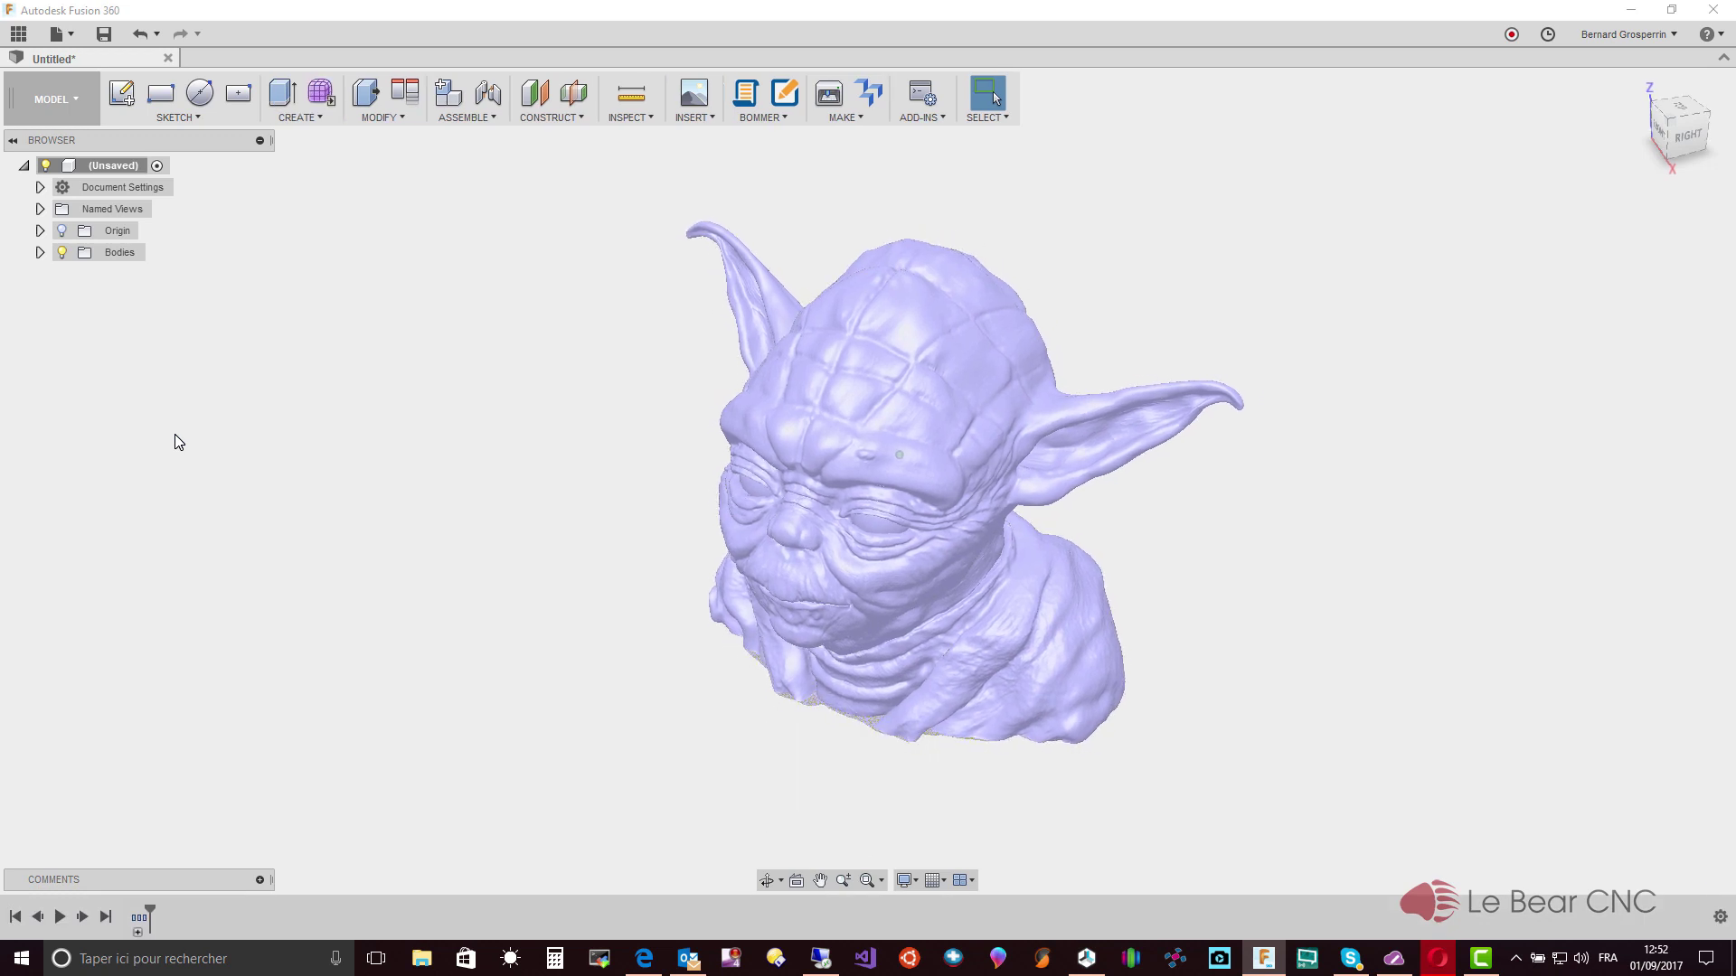
{"action": "left_click", "coordinate": [839, 418]}
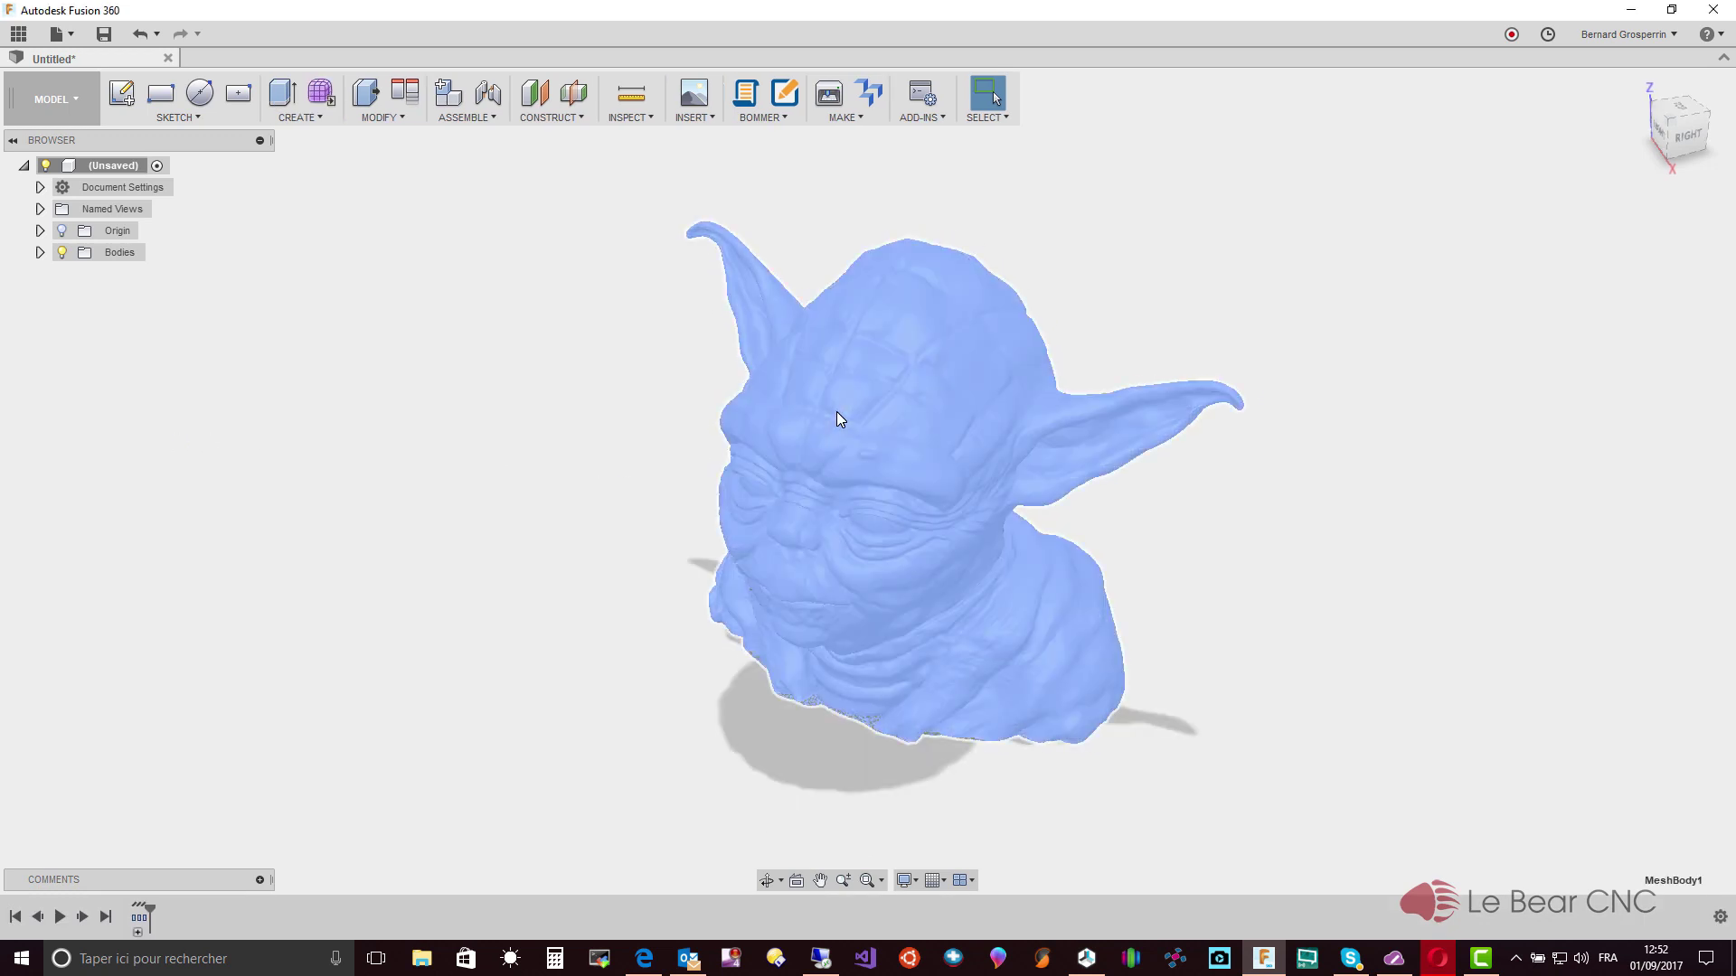
{"action": "right_click", "coordinate": [839, 418]}
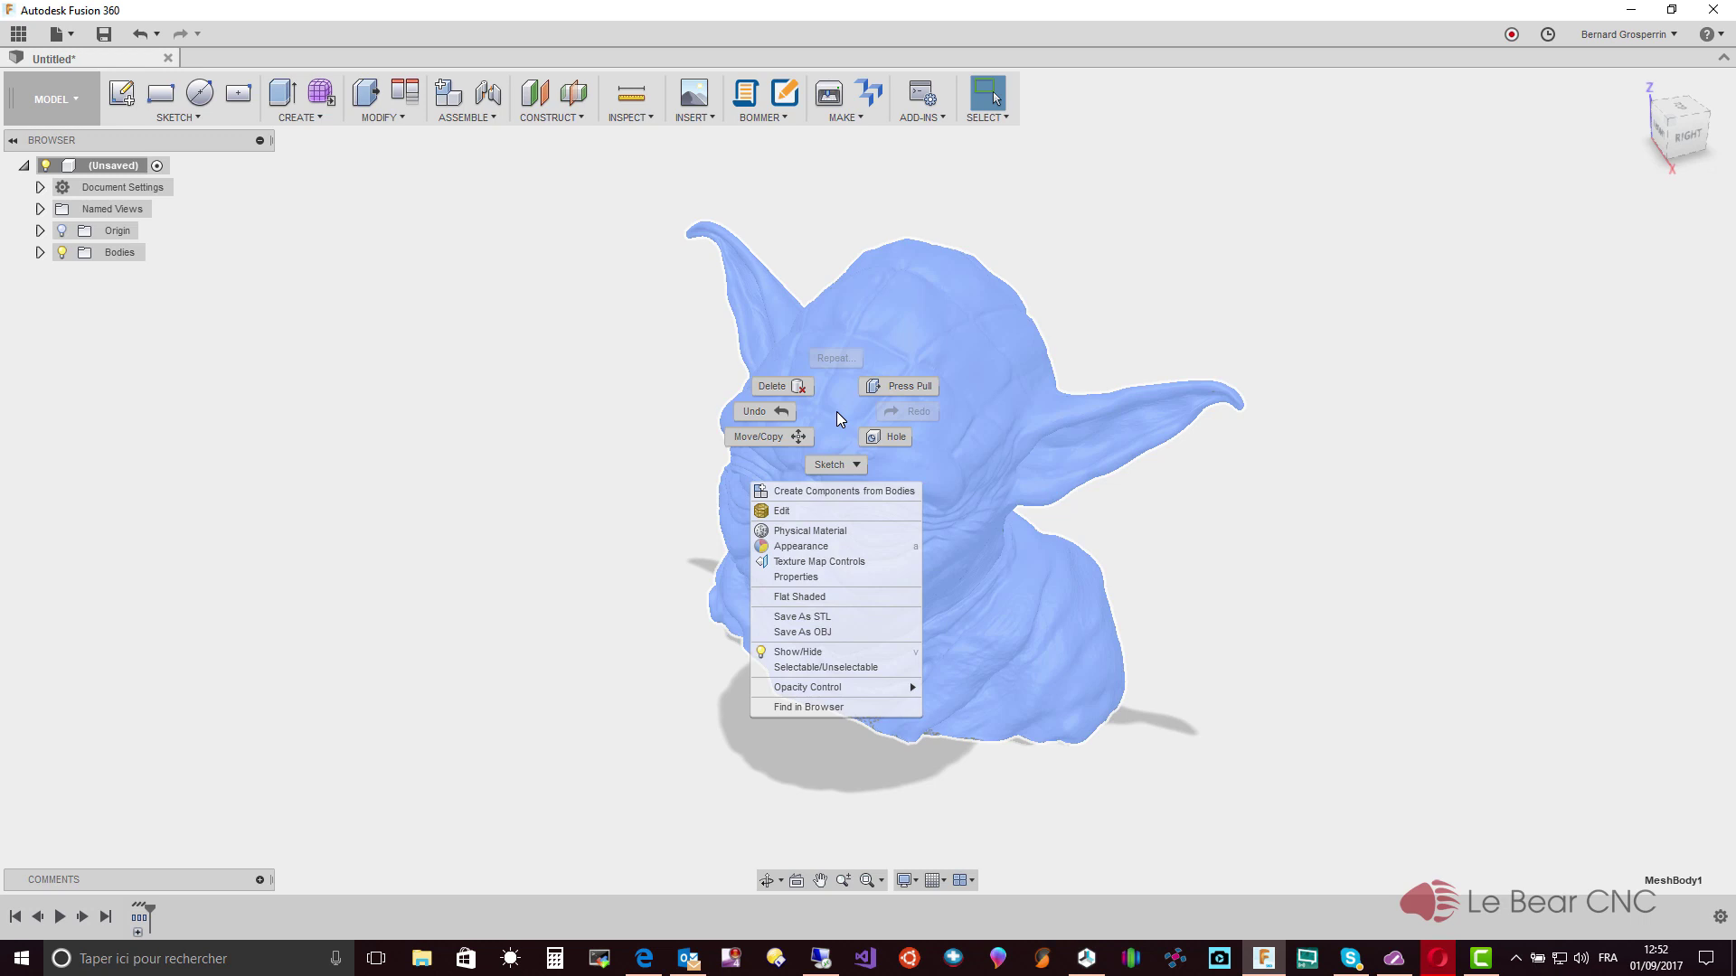
{"action": "left_click", "coordinate": [790, 510]}
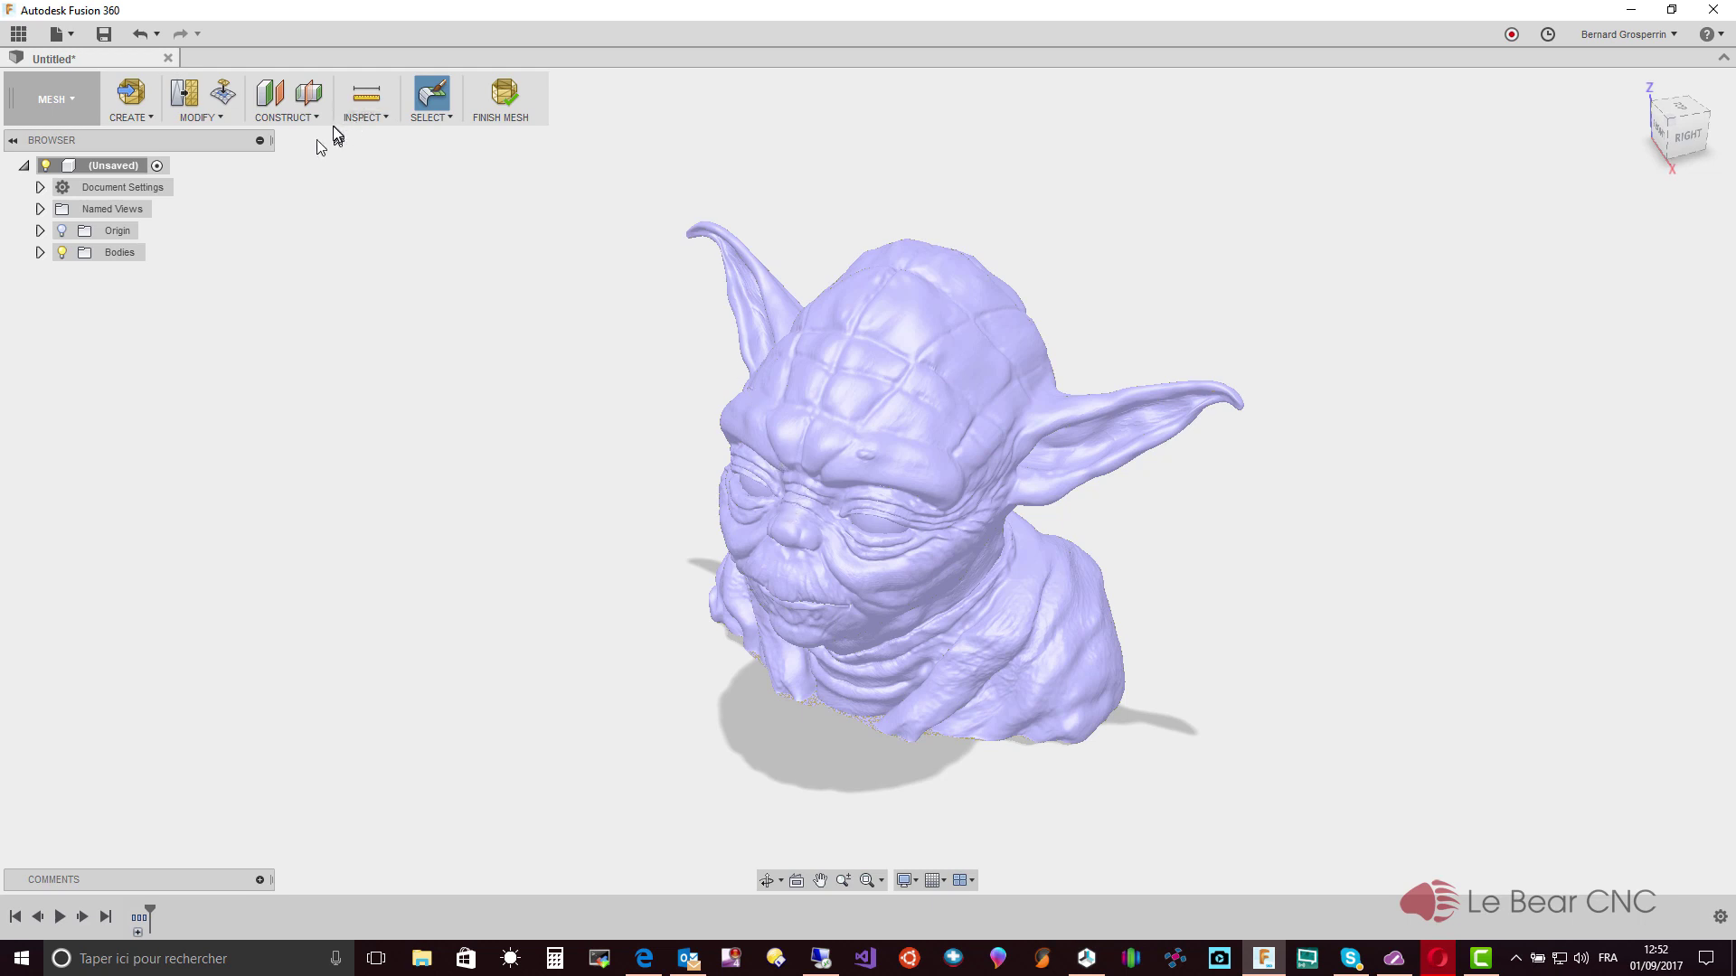
{"action": "left_click", "coordinate": [54, 98]}
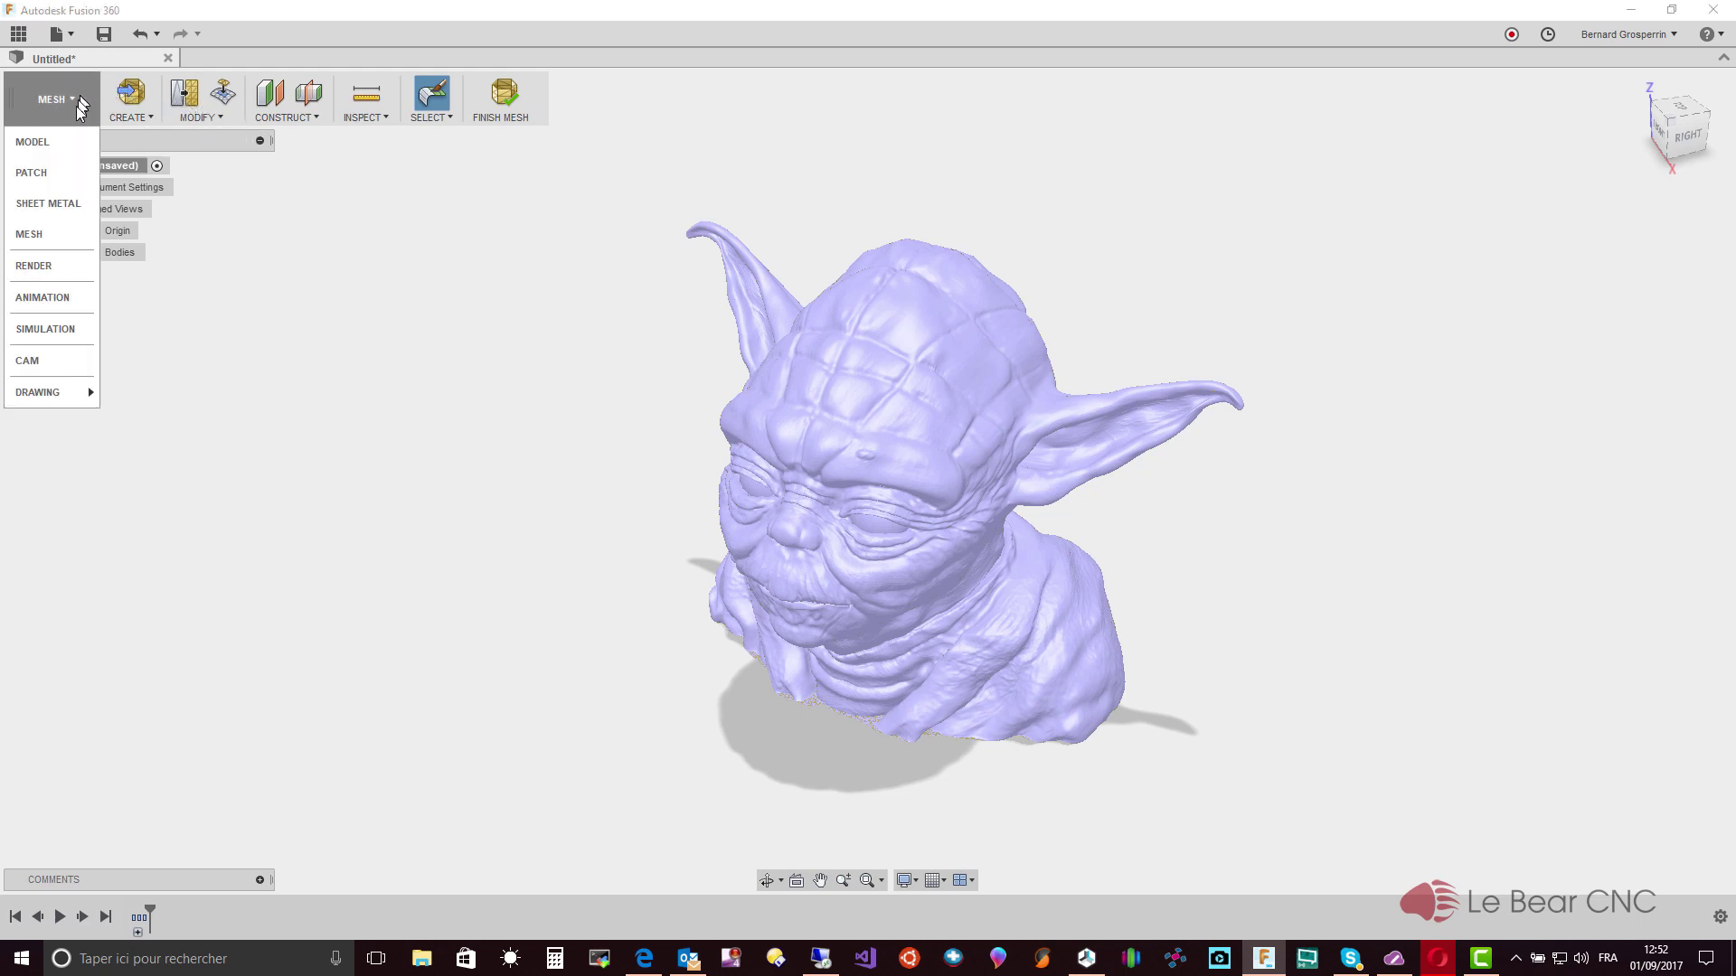
{"action": "left_click", "coordinate": [67, 99]}
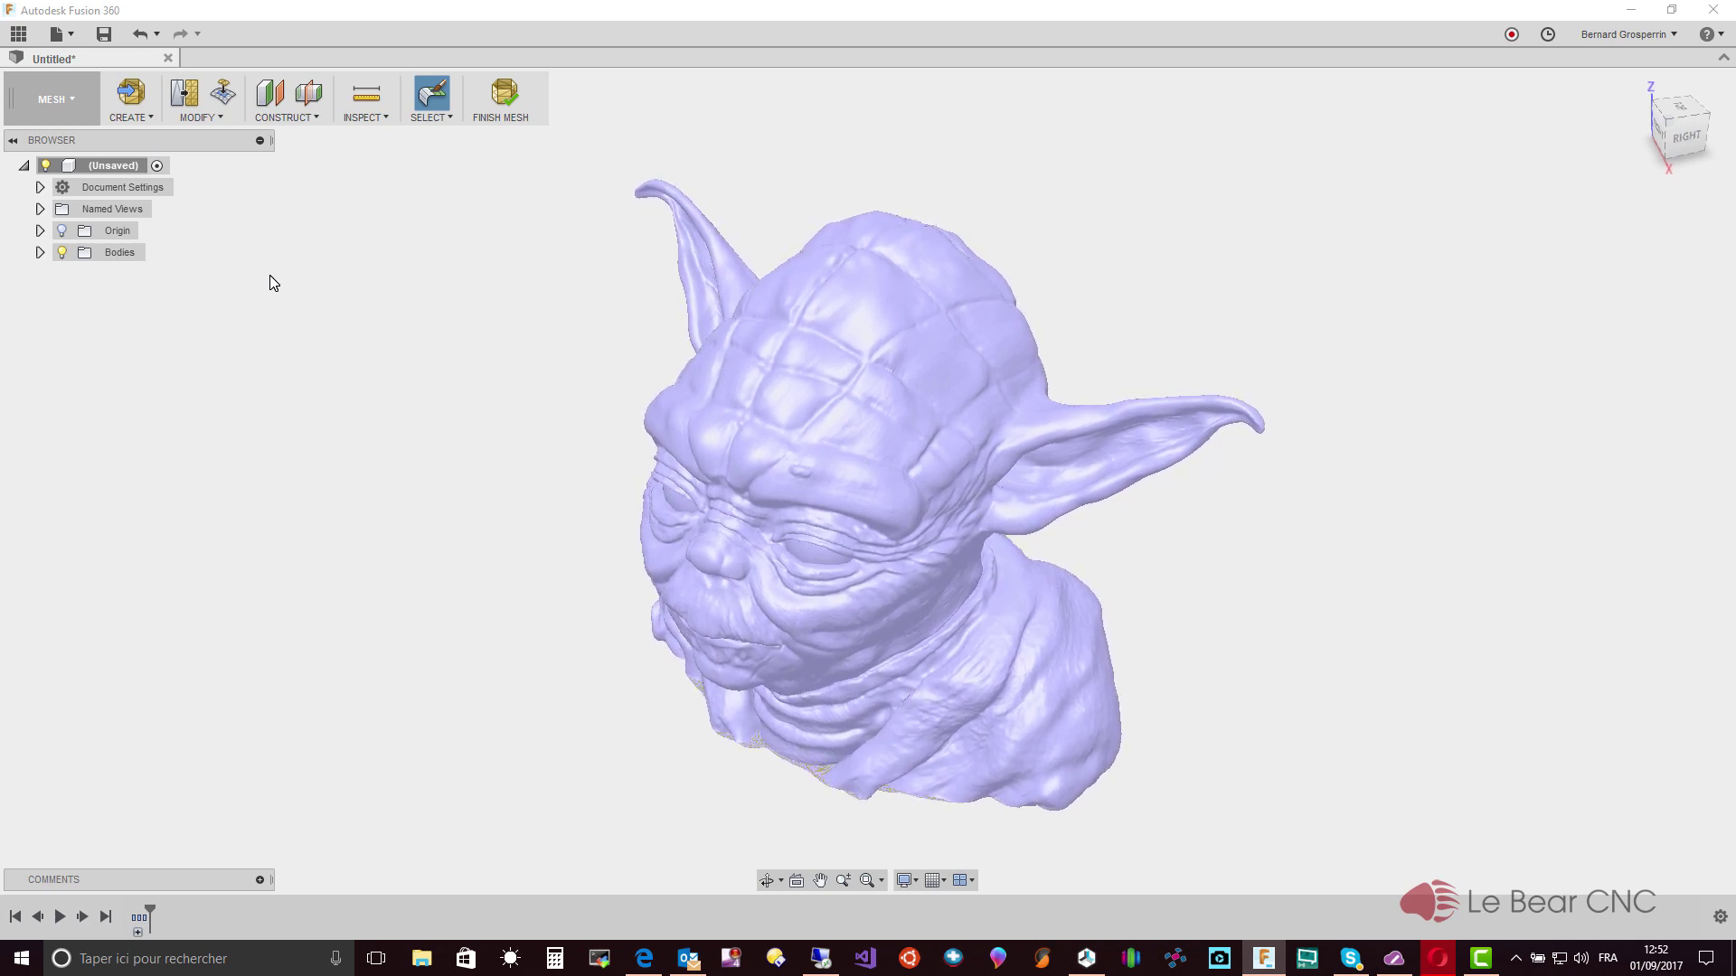
Start a Reduce operation on the Yoda mesh body with Face Count as the reduction target
{"action": "left_click", "coordinate": [203, 116]}
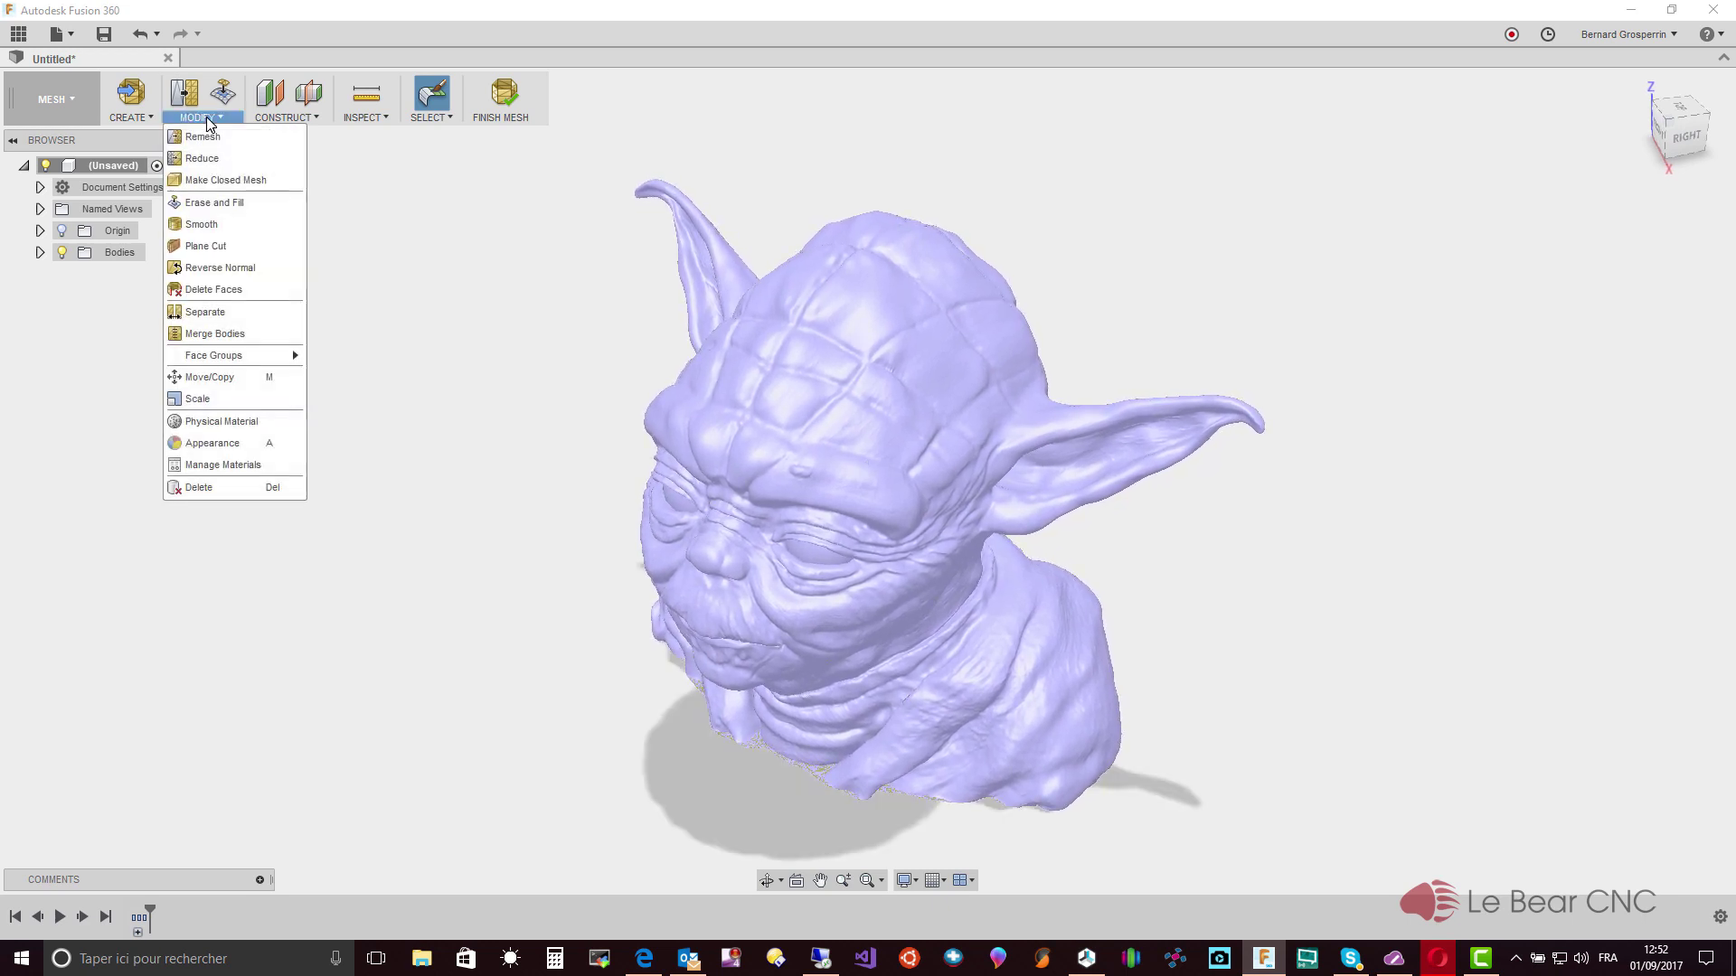
{"action": "left_click", "coordinate": [202, 159]}
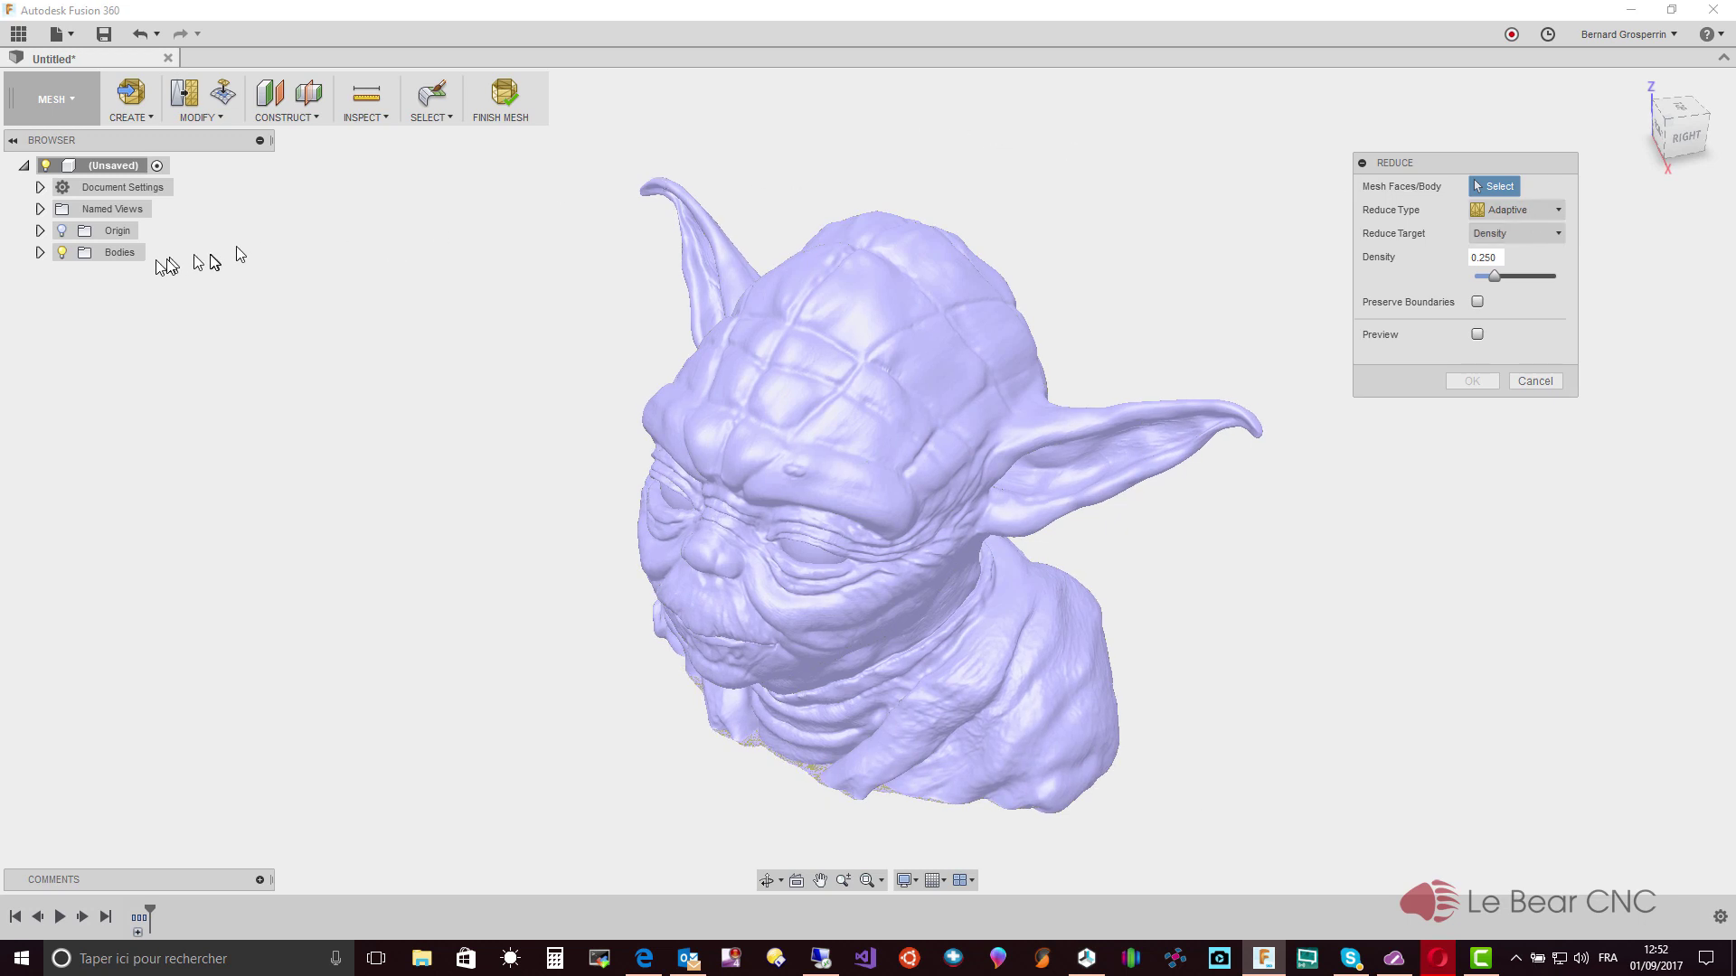
{"action": "left_click", "coordinate": [39, 252]}
{"action": "left_click", "coordinate": [116, 274]}
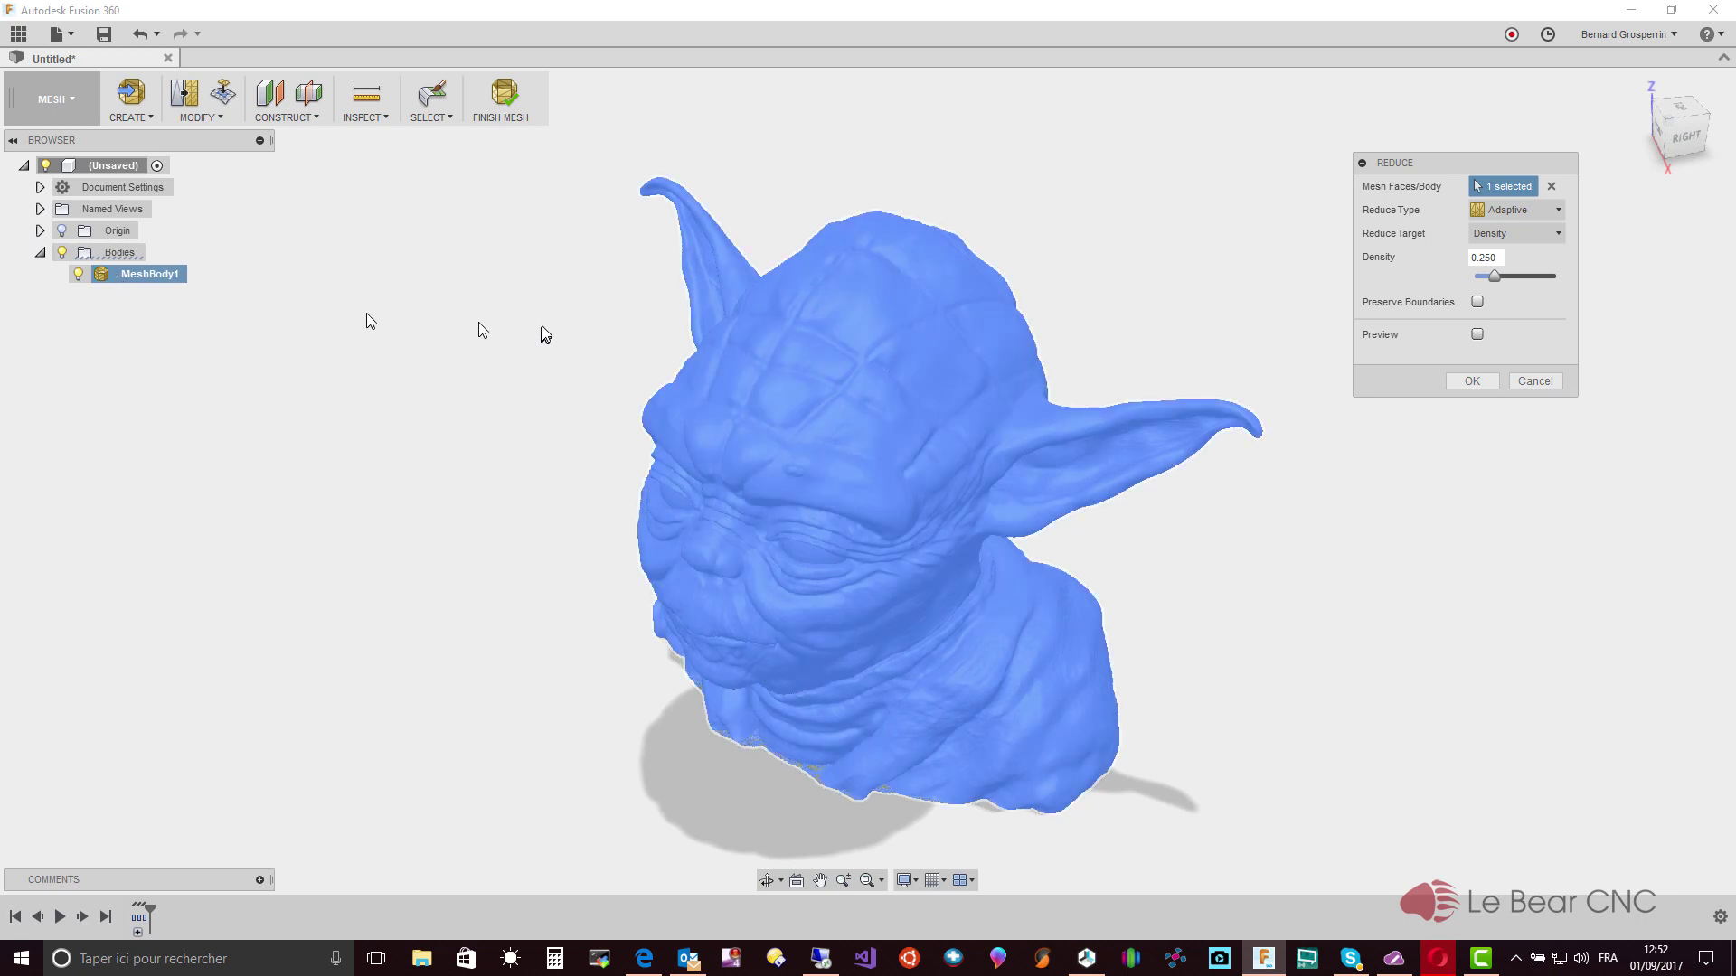
{"action": "left_click", "coordinate": [1559, 233]}
{"action": "left_click", "coordinate": [1542, 276]}
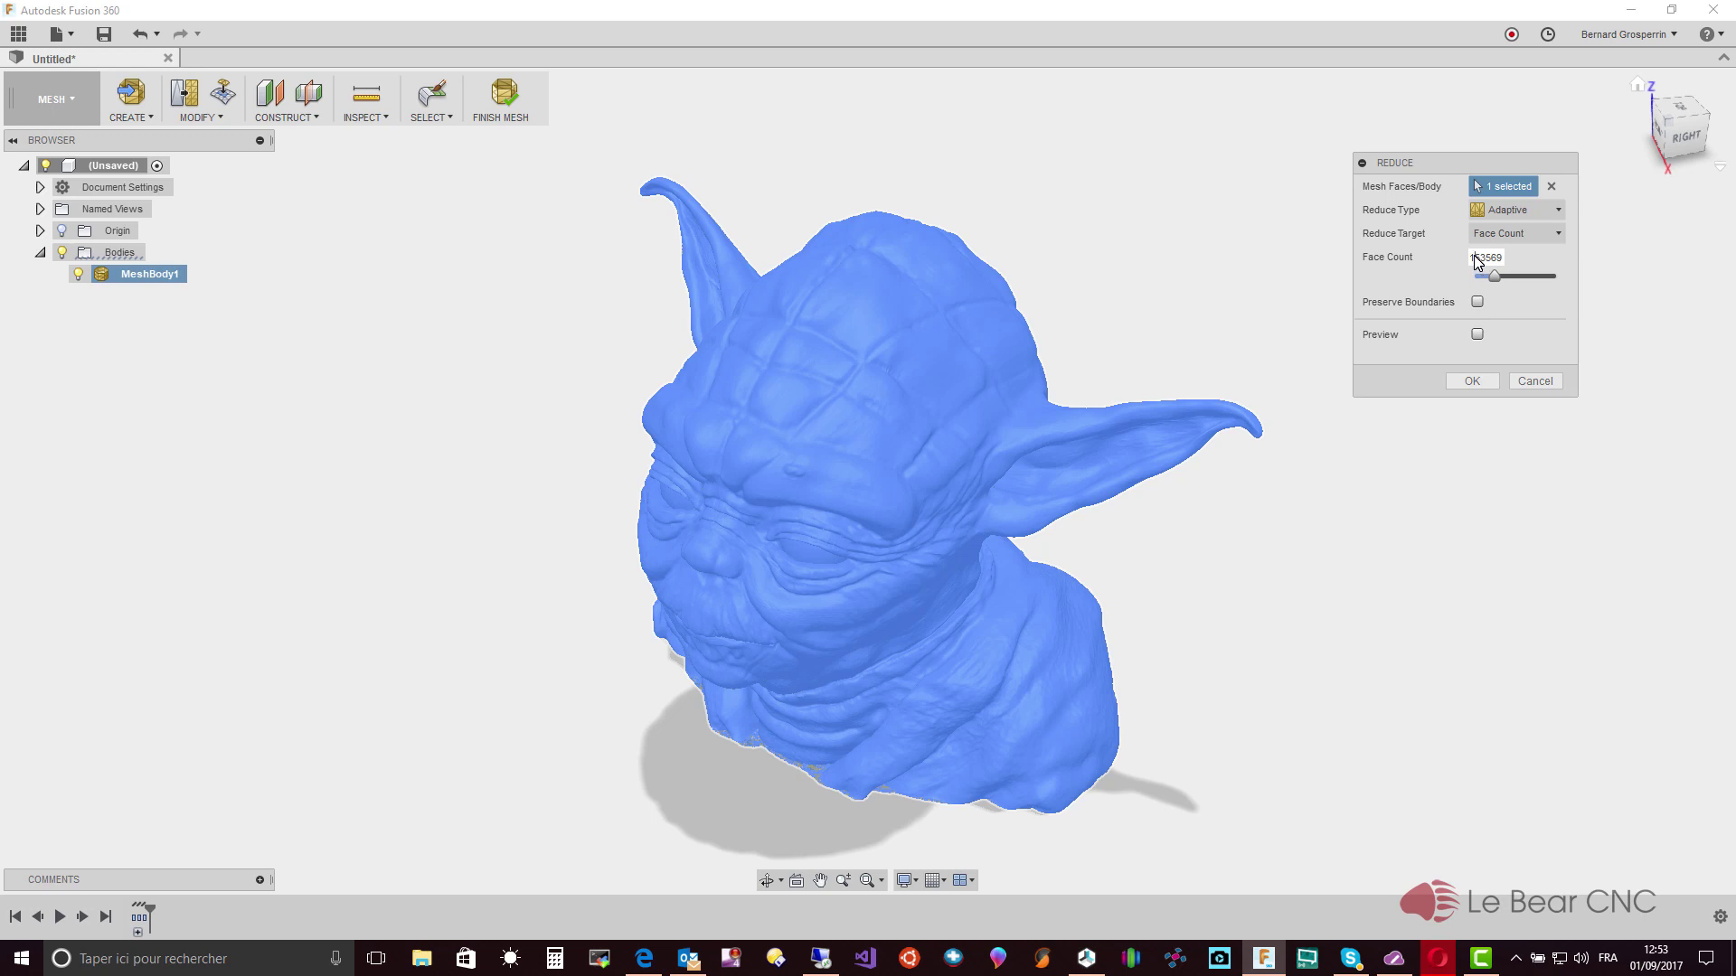
Set the reduction's face count to 9000, preserve the boundaries and apply it
{"action": "left_click_drag", "start_coordinate": [1474, 260], "coordinate": [1544, 261]}
{"action": "type", "text": "9500"}
{"action": "key", "text": "BackSpace"}
{"action": "key", "text": "BackSpace"}
{"action": "key", "text": "BackSpace"}
{"action": "type", "text": "000"}
{"action": "left_click", "coordinate": [1478, 301]}
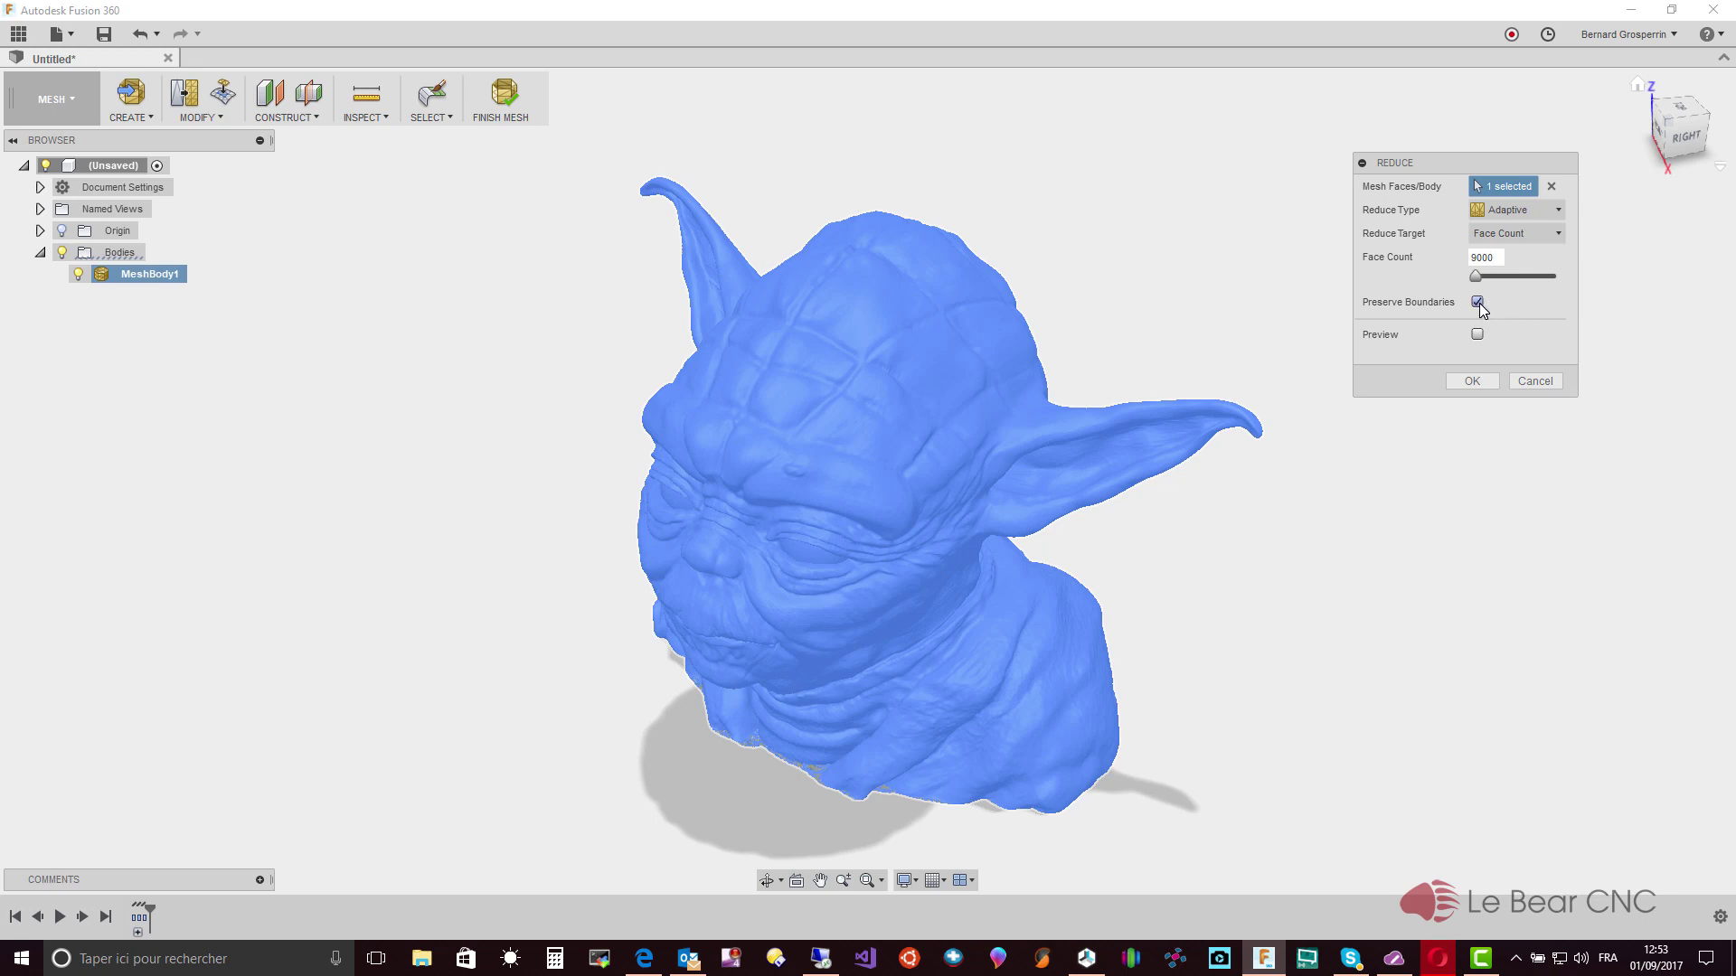
{"action": "left_click", "coordinate": [1474, 383]}
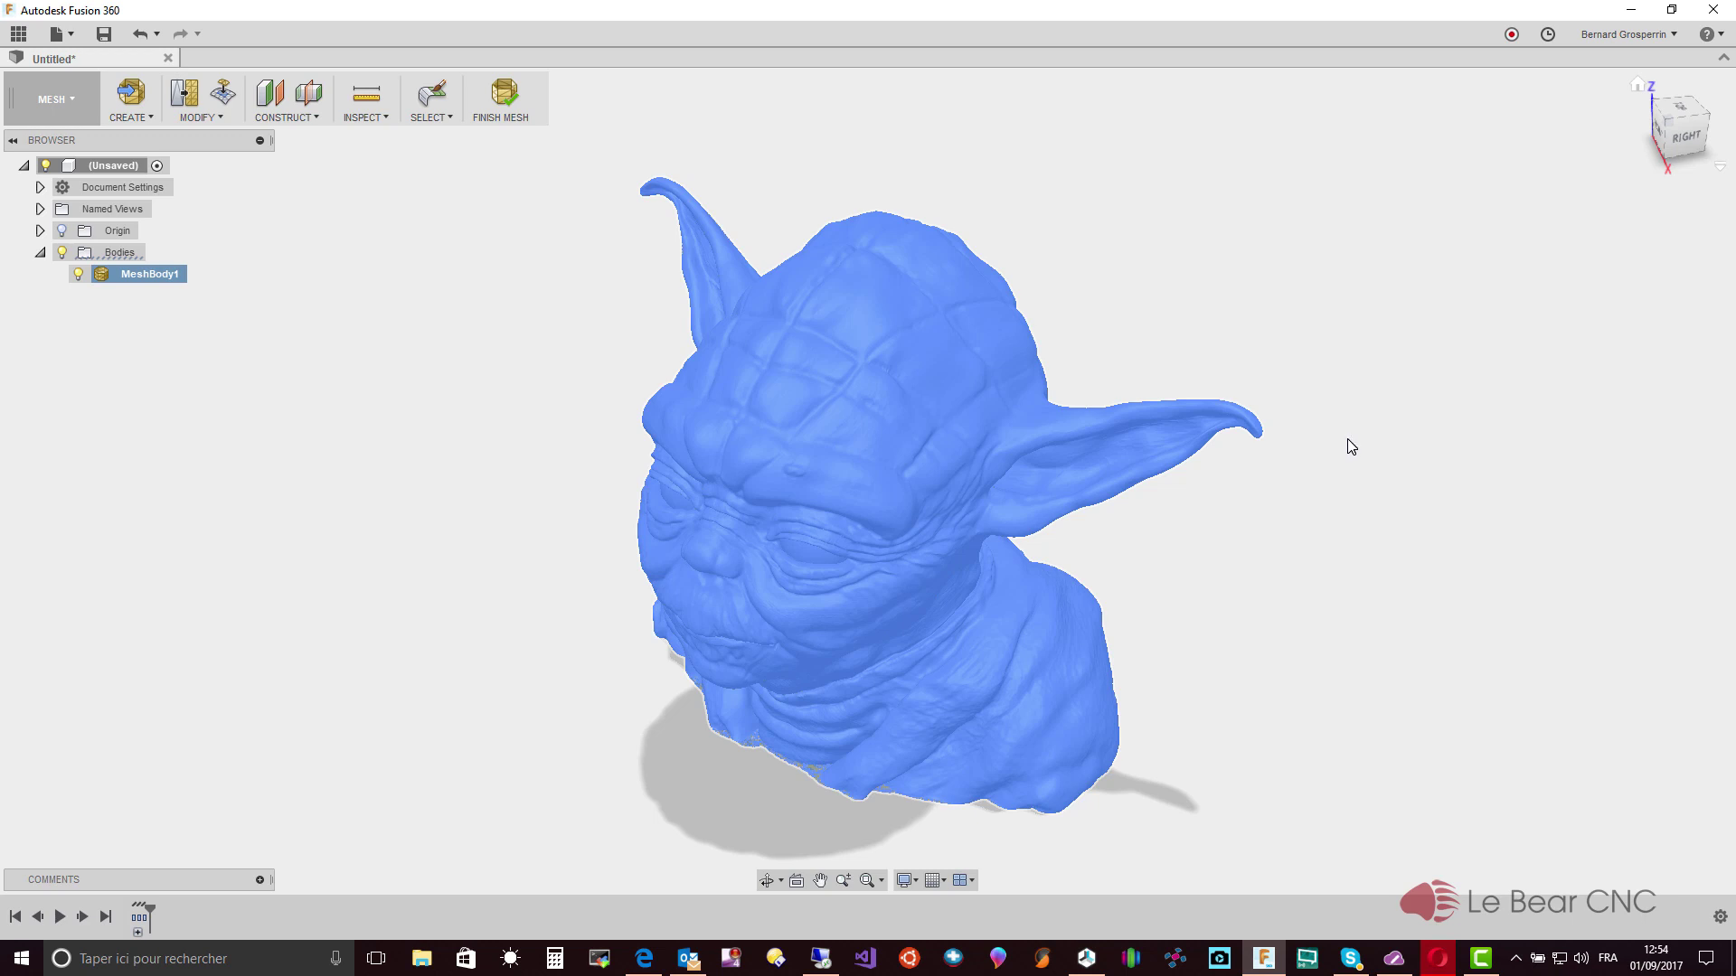
Finish the mesh editing and turn off design history capture for the design, accepting the removal of the timeline
{"action": "middle_click_drag", "start_coordinate": [1348, 441], "coordinate": [532, 97], "text": "shift"}
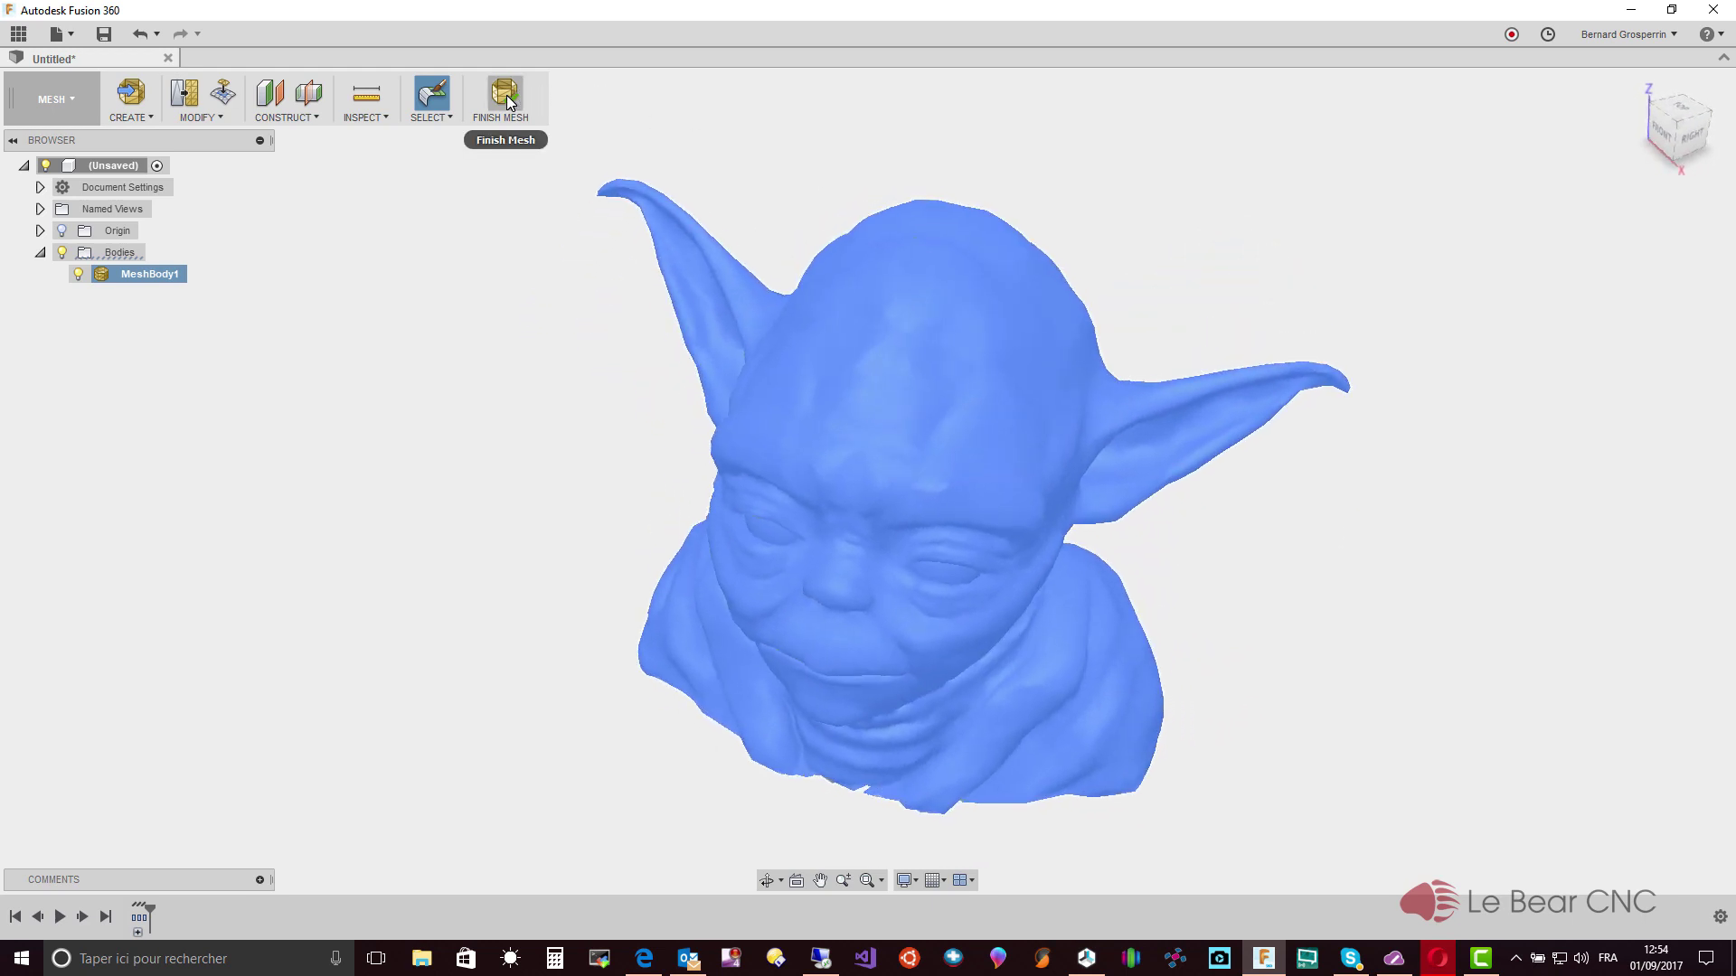
{"action": "left_click", "coordinate": [521, 96]}
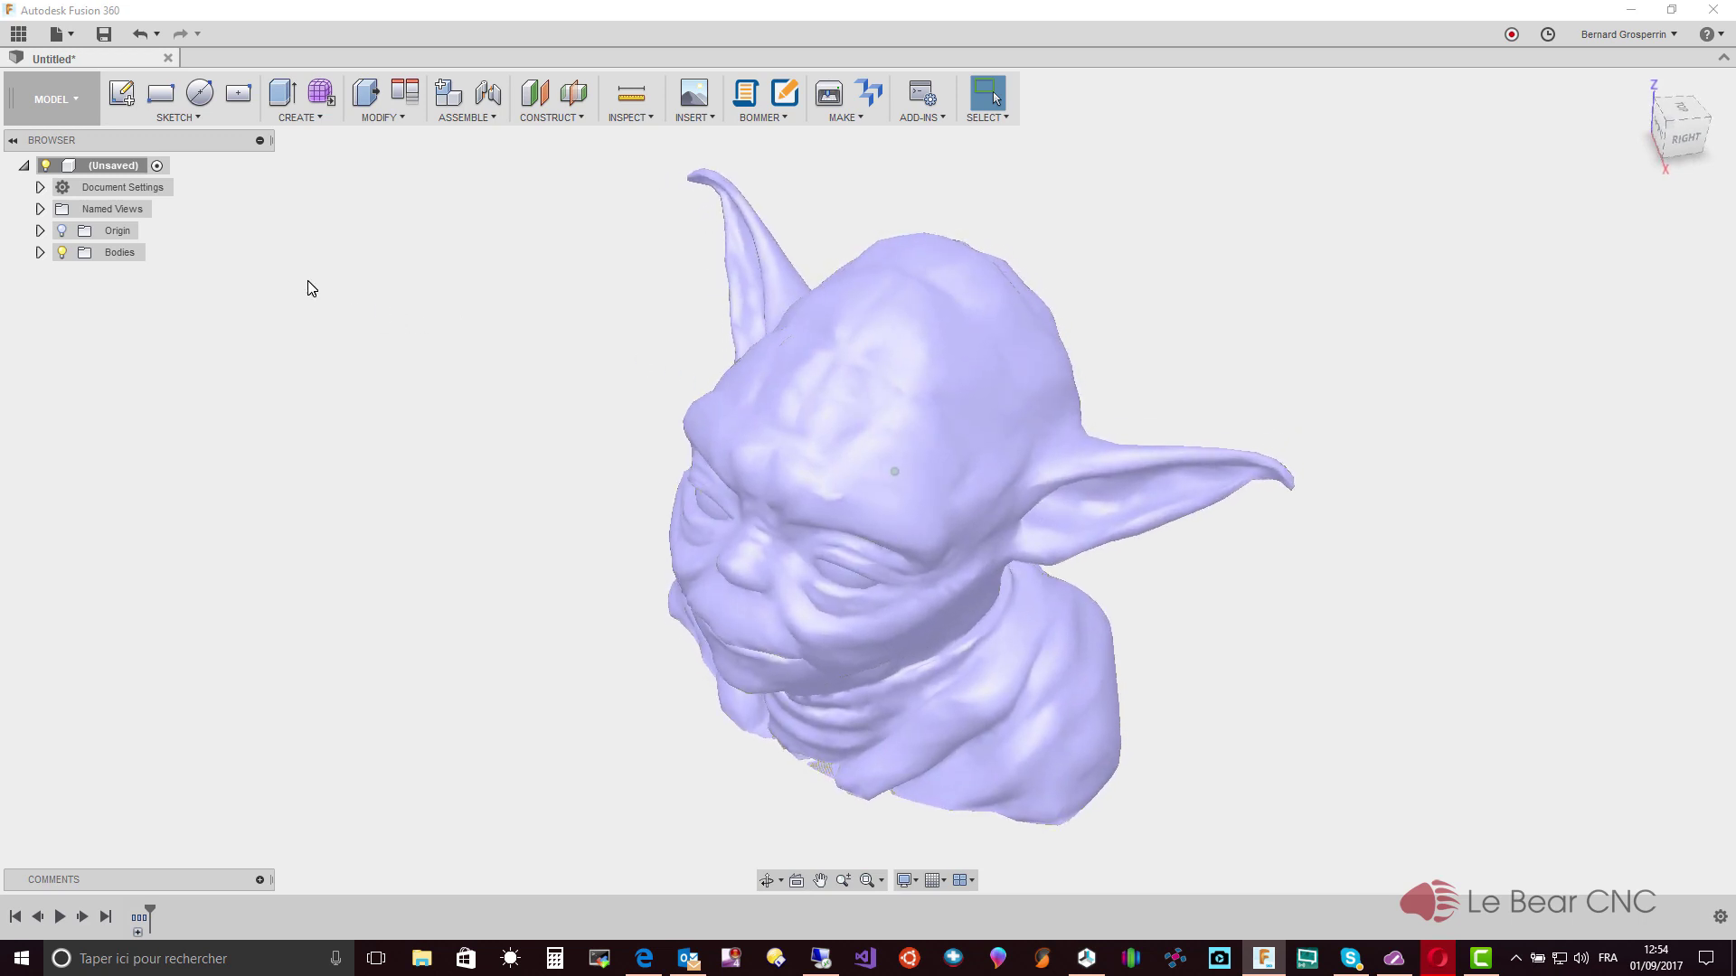
{"action": "right_click", "coordinate": [129, 169]}
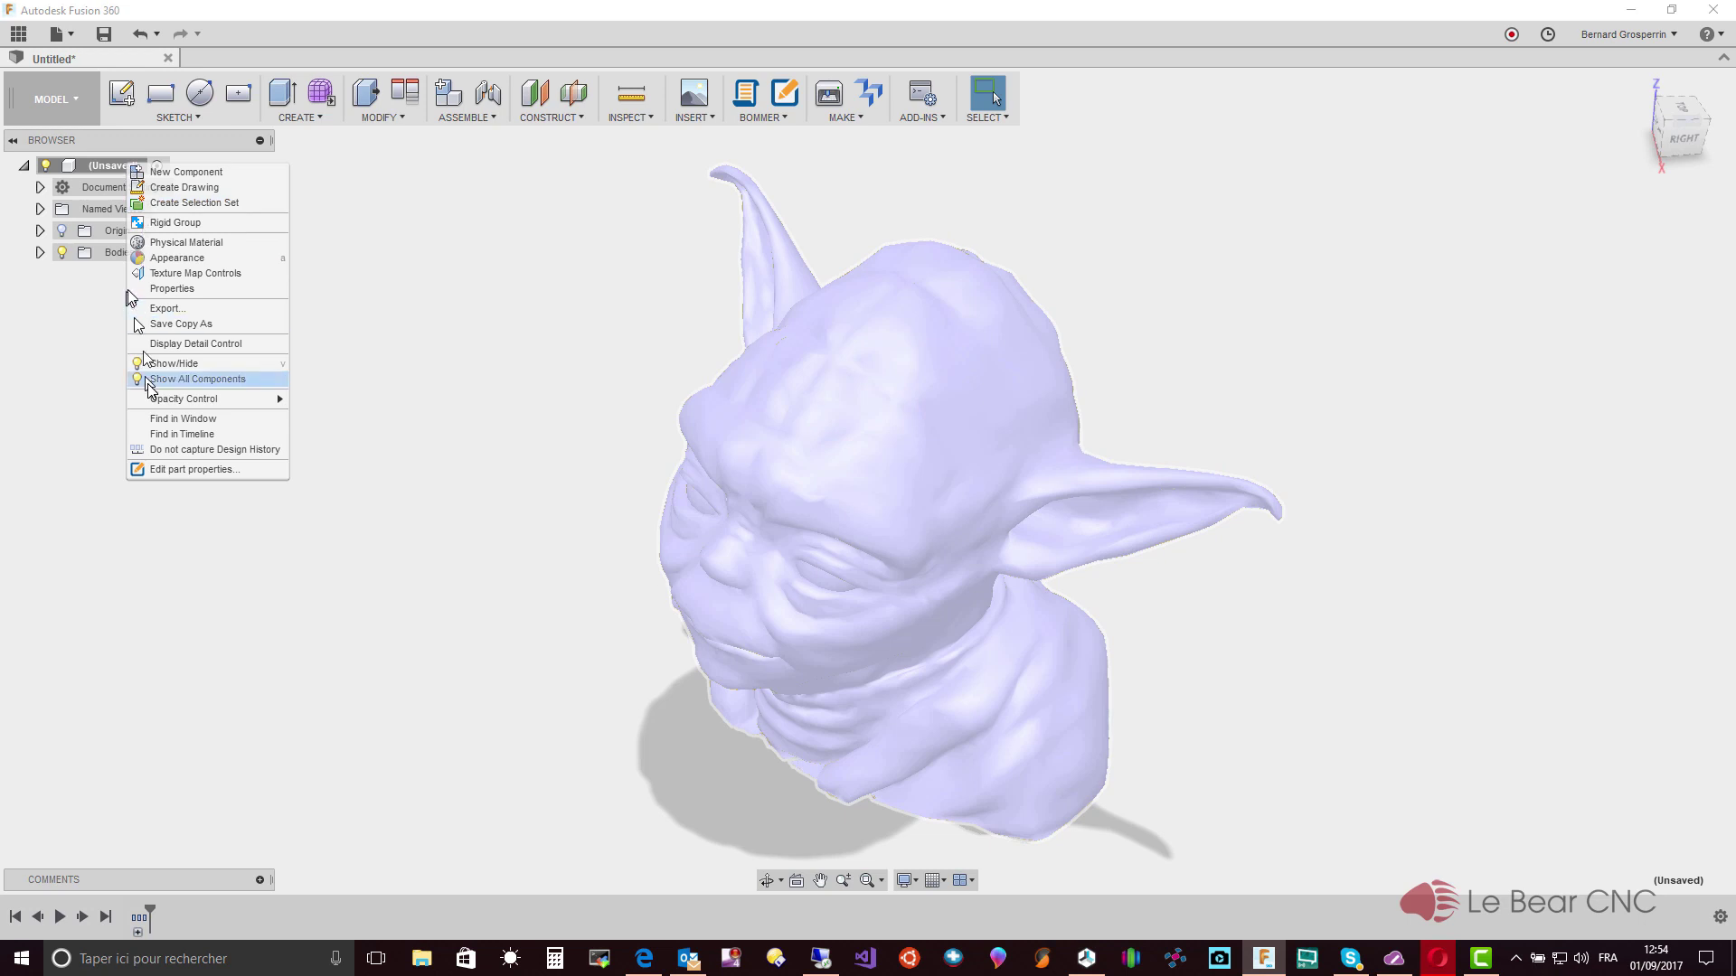
{"action": "left_click", "coordinate": [188, 451]}
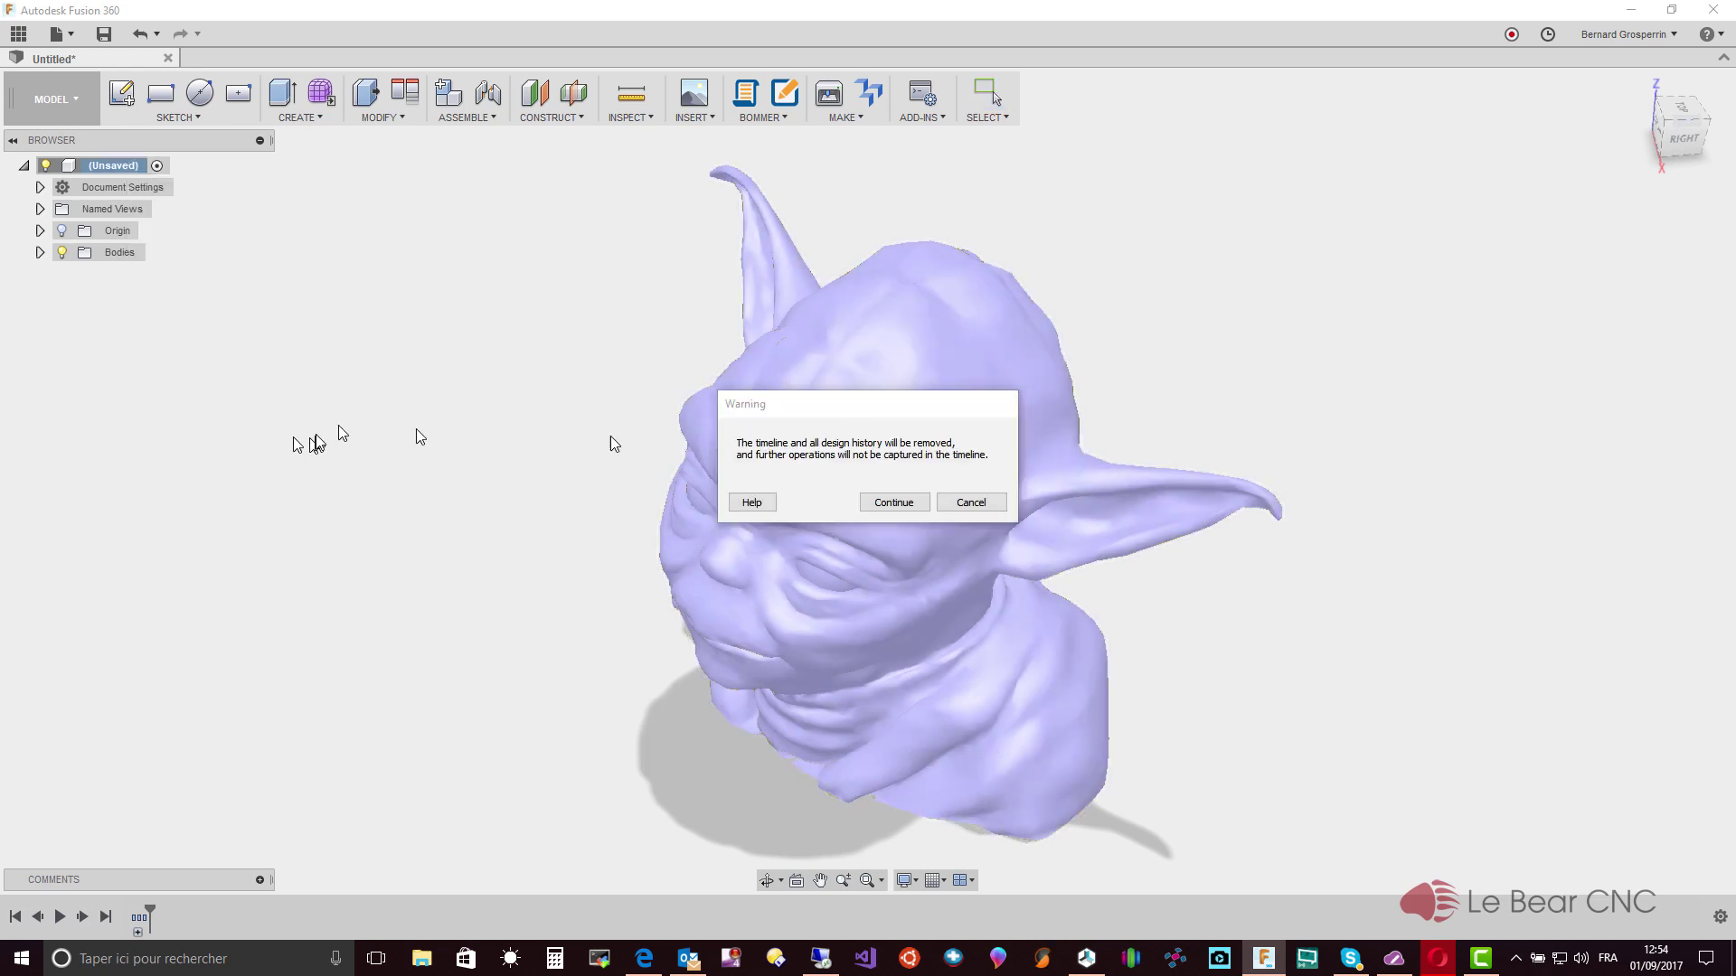
{"action": "left_click", "coordinate": [898, 503]}
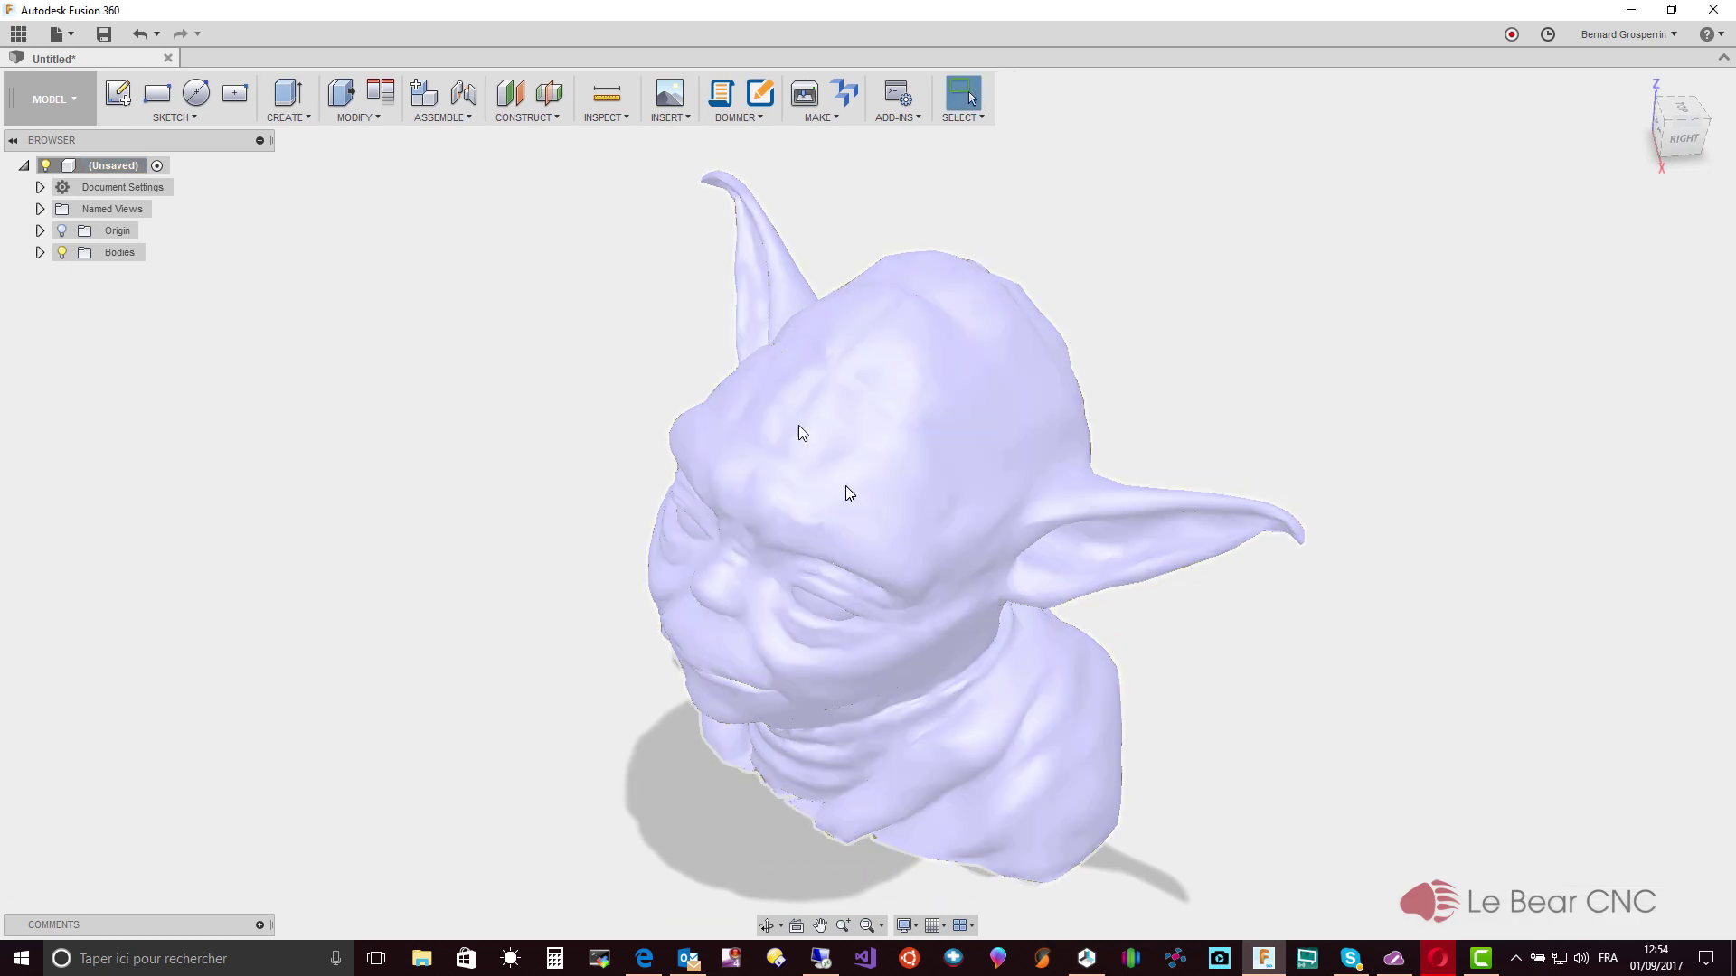
Convert the reduced Yoda mesh body to a BRep as a new body, proceeding despite the facet warning
{"action": "left_click", "coordinate": [41, 252]}
{"action": "right_click", "coordinate": [143, 277]}
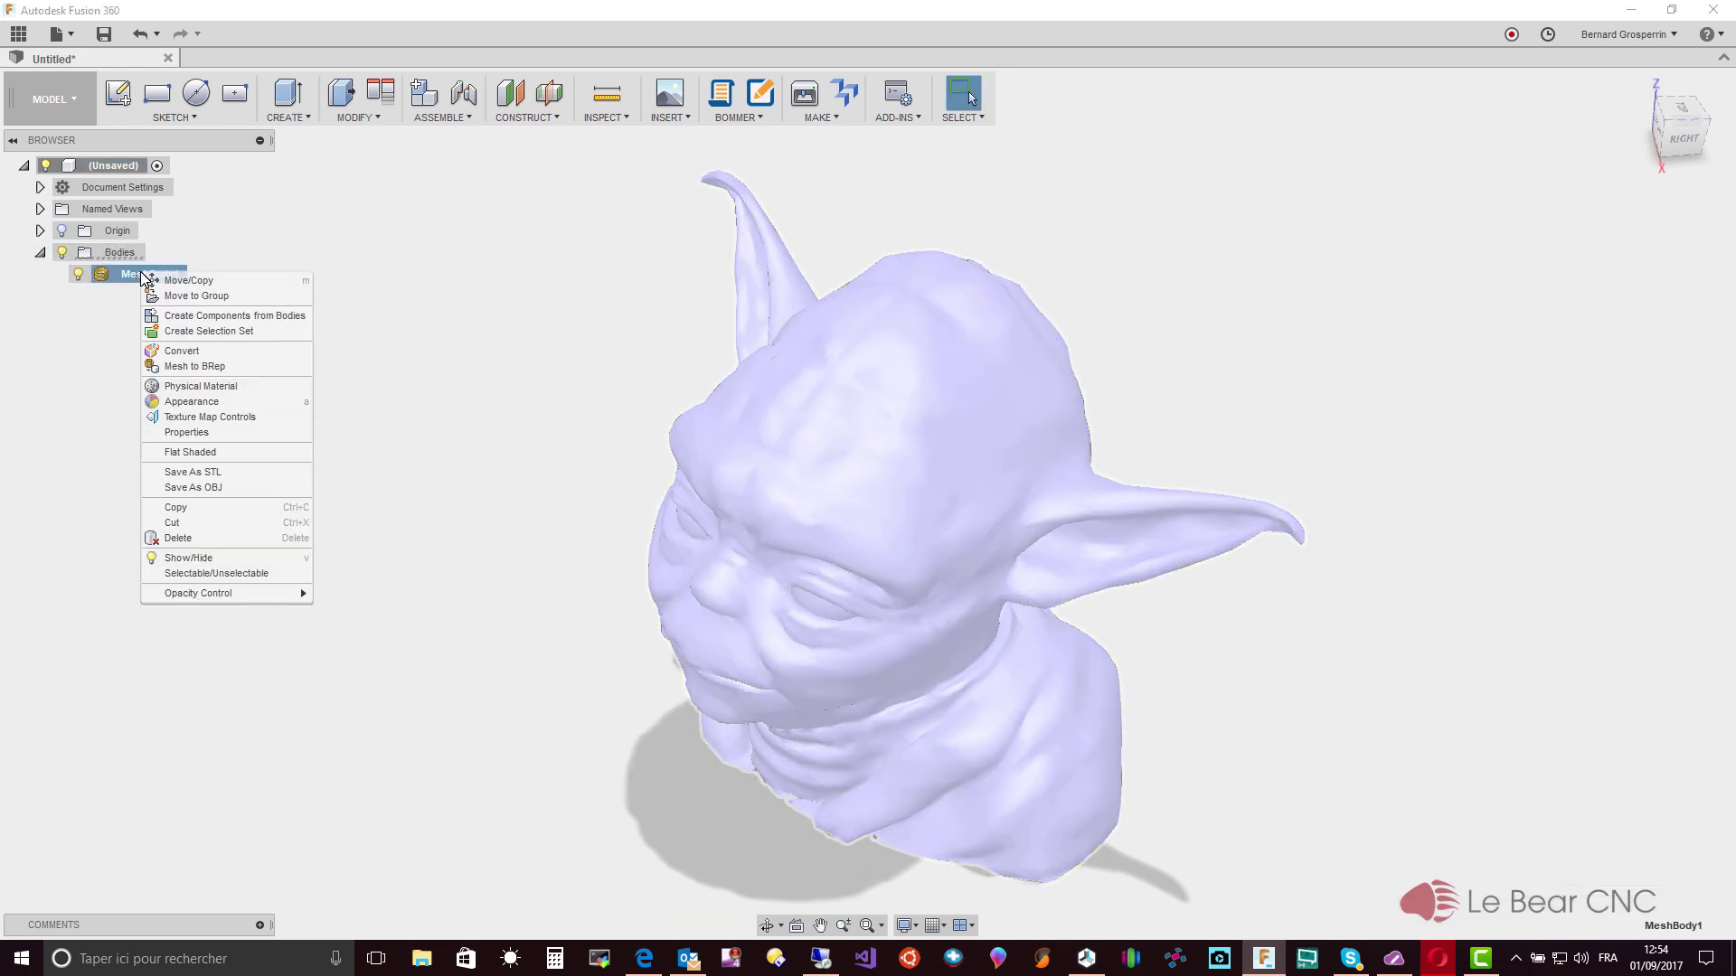
{"action": "left_click", "coordinate": [172, 366]}
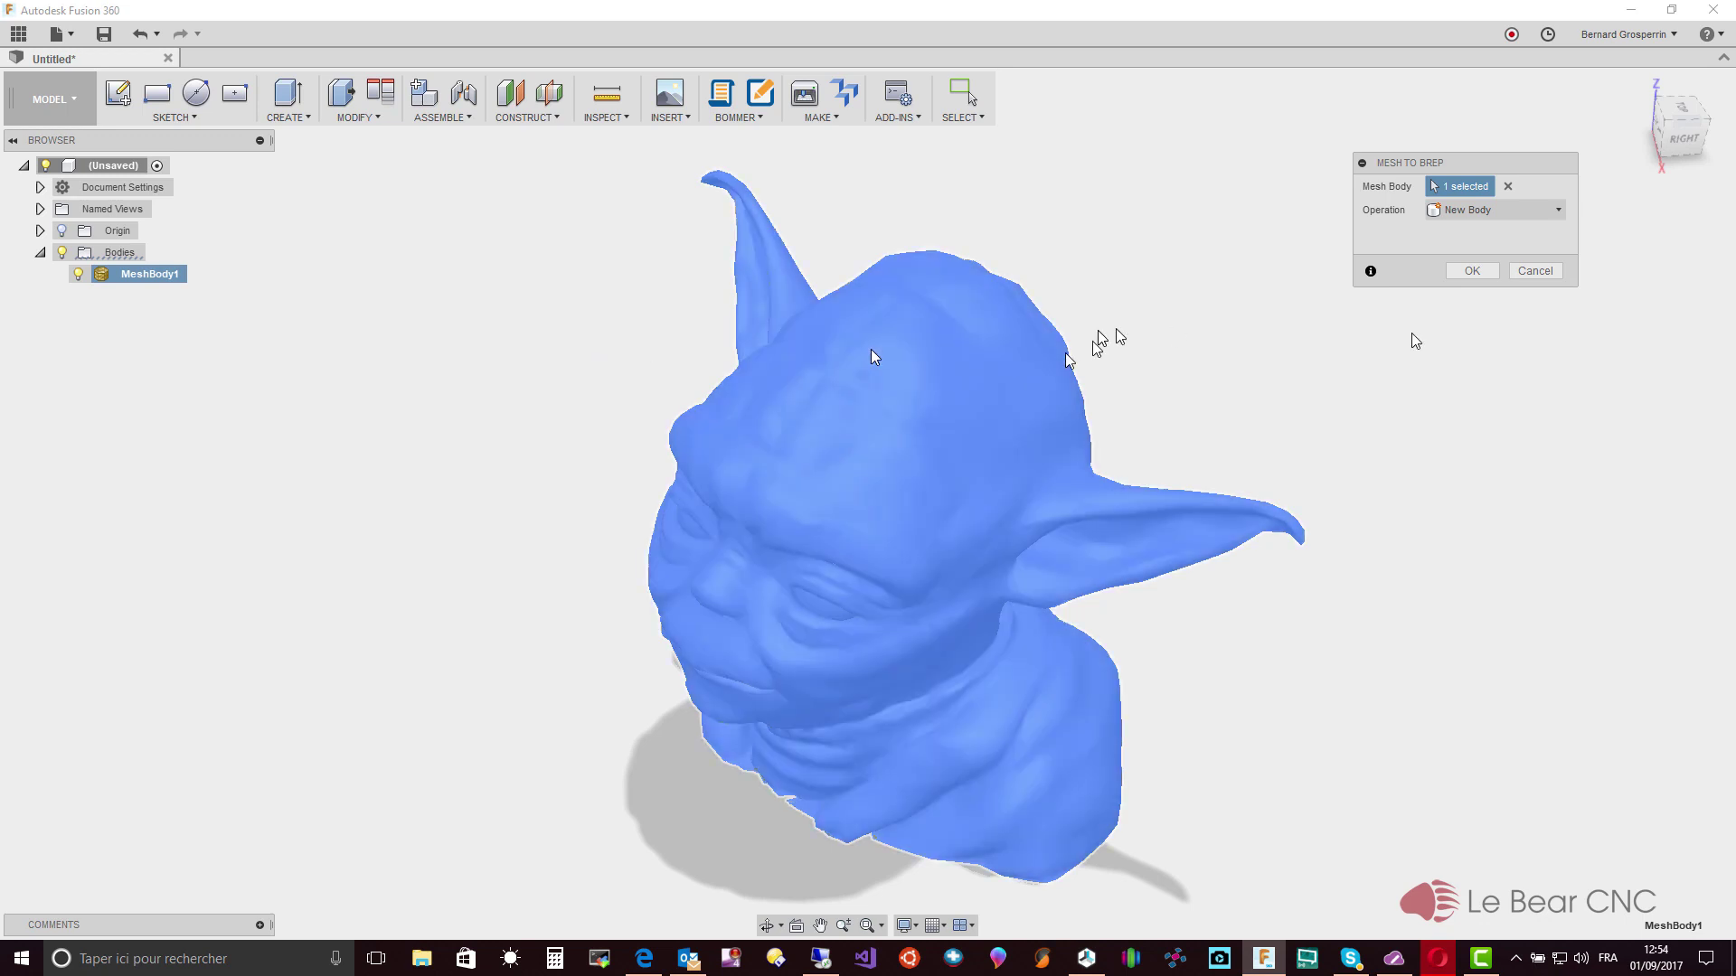
{"action": "left_click", "coordinate": [1560, 211]}
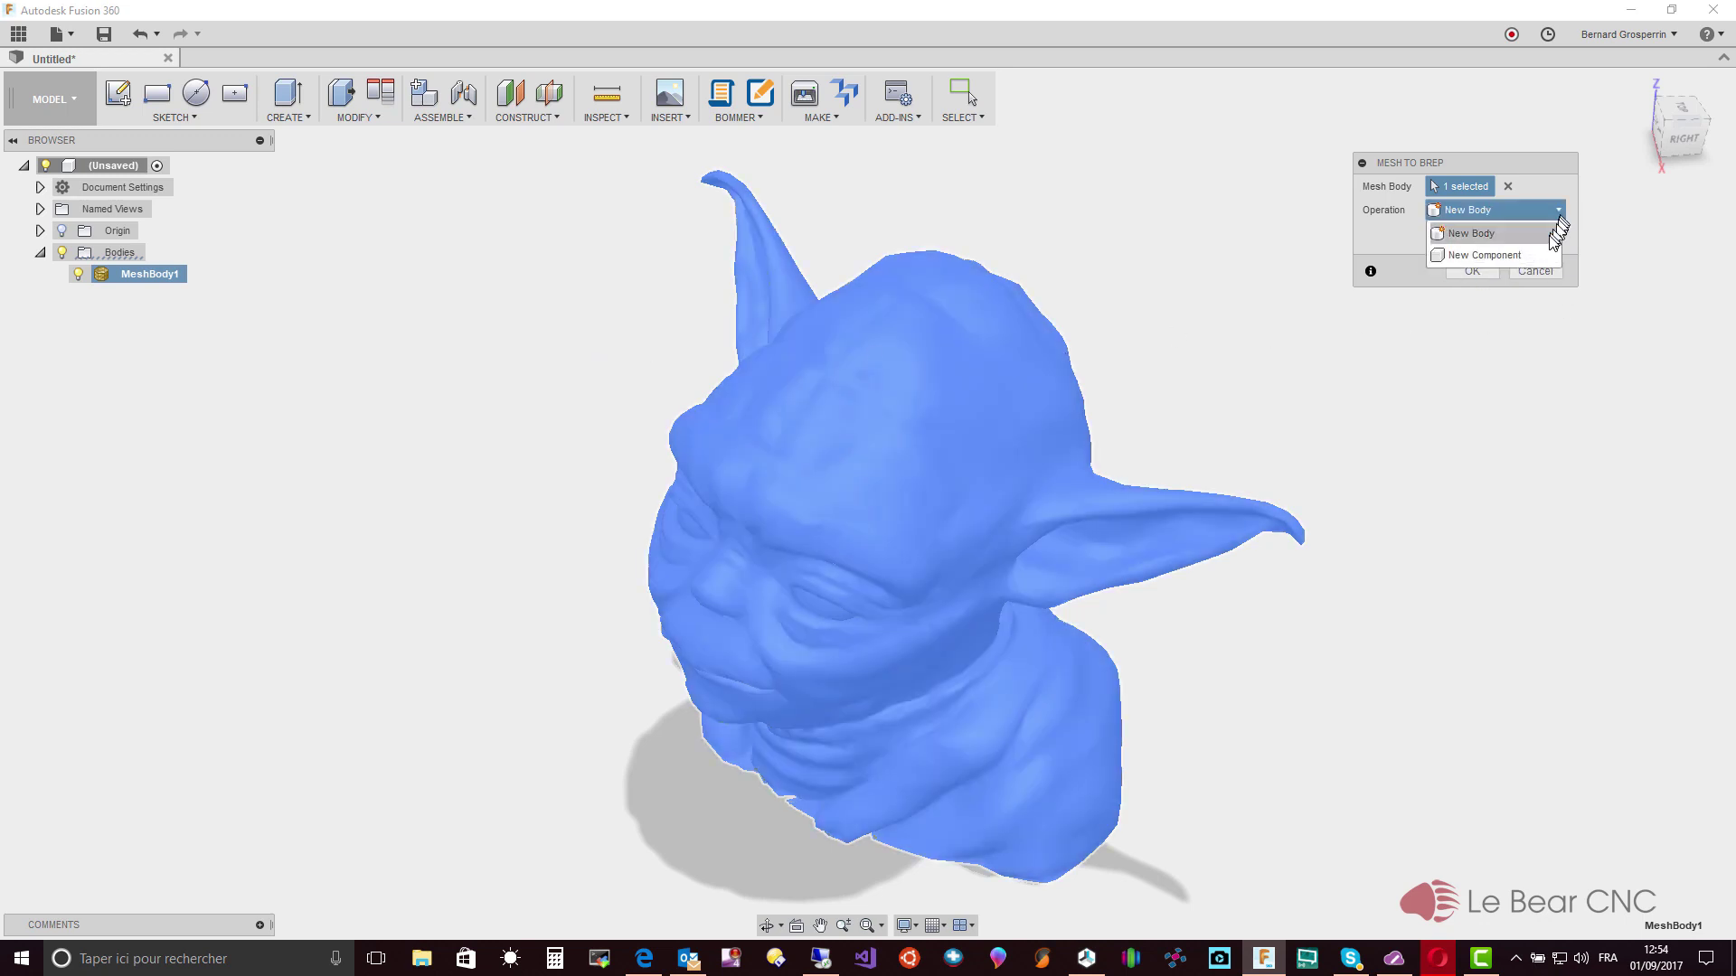
{"action": "left_click", "coordinate": [1542, 239]}
{"action": "left_click", "coordinate": [1478, 271]}
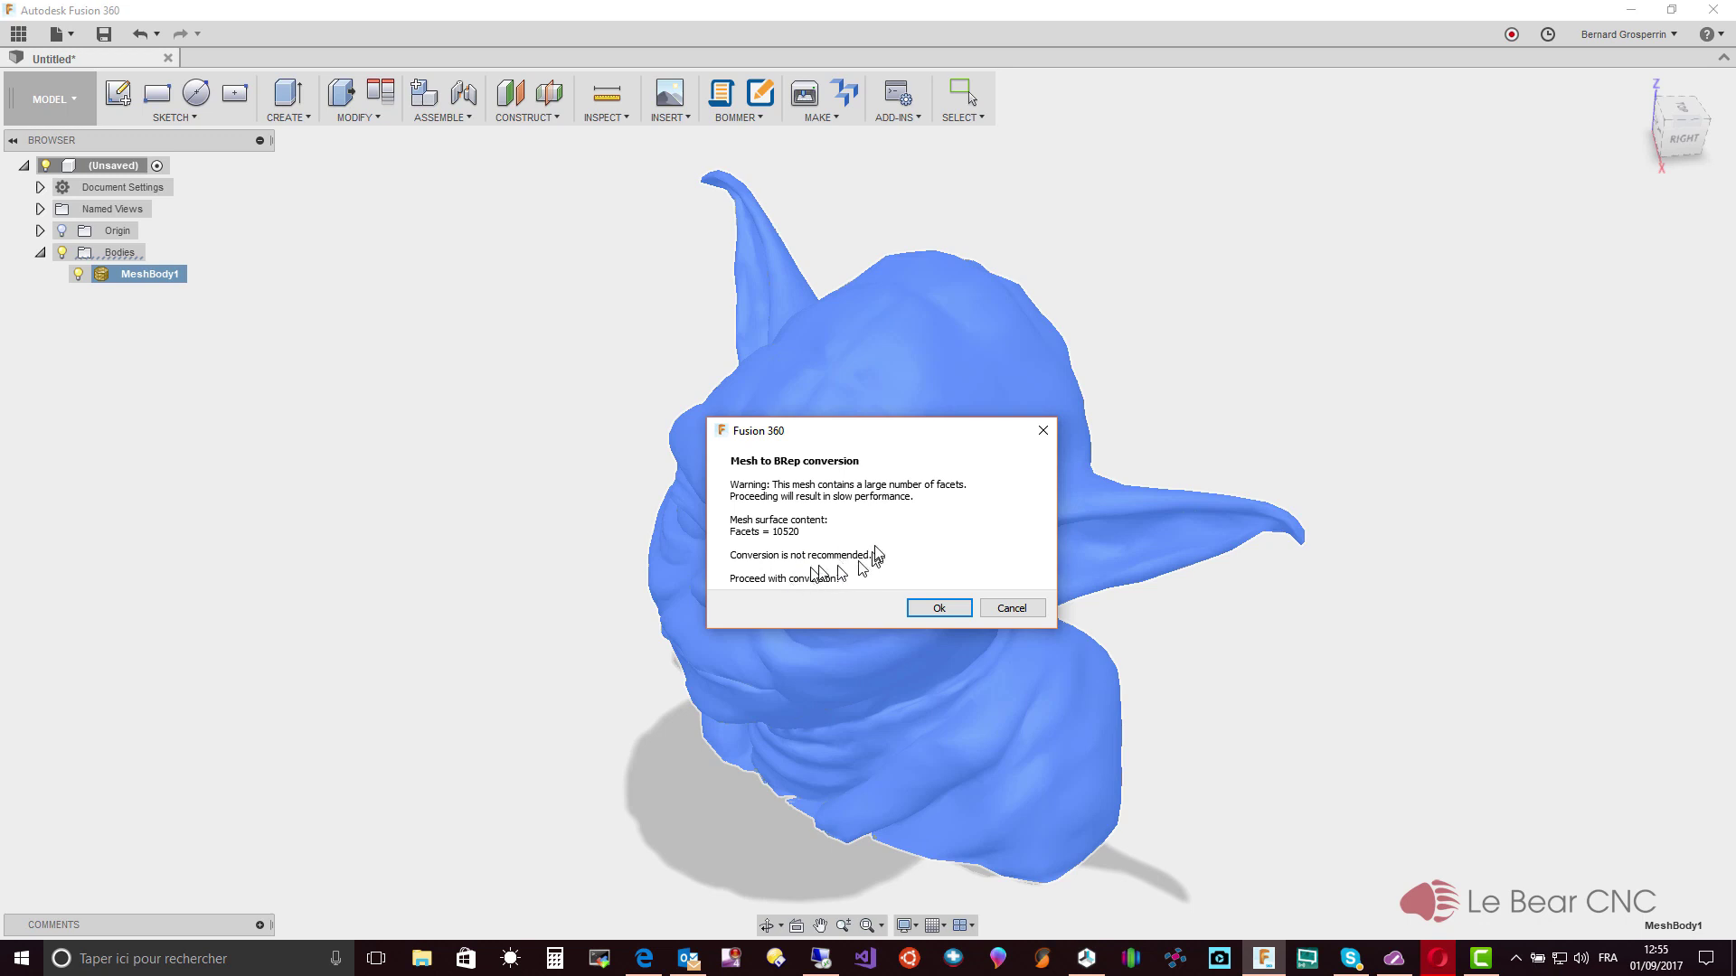
{"action": "left_click", "coordinate": [940, 609]}
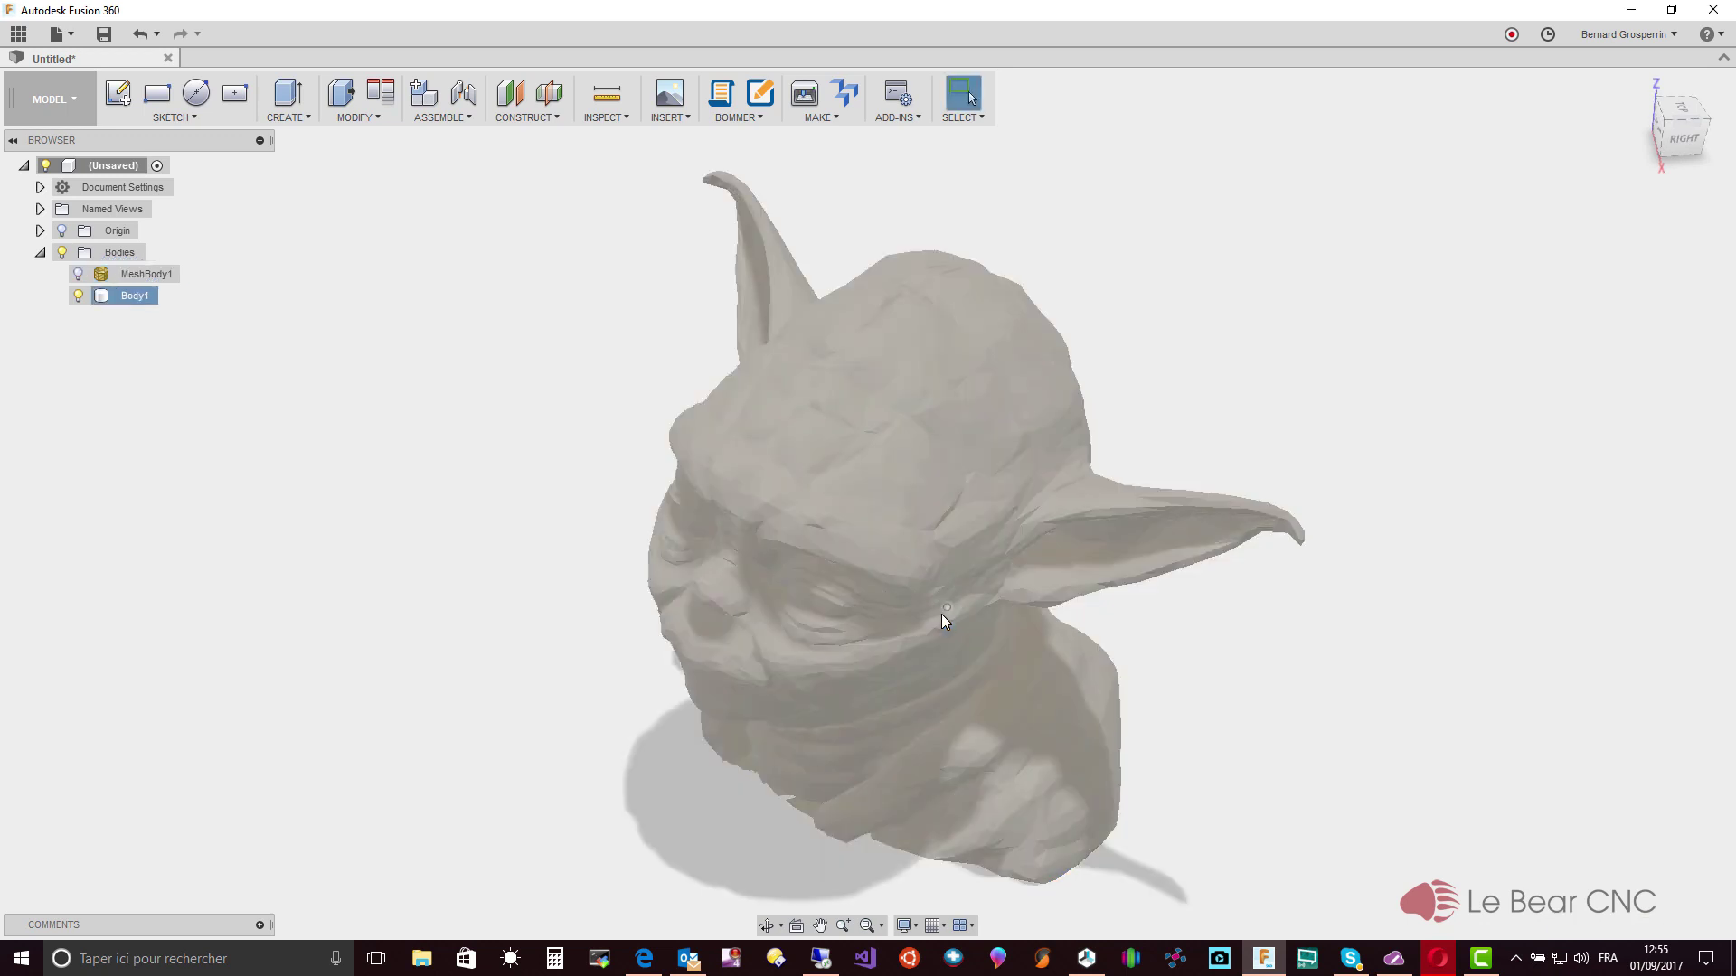
{"action": "middle_click_drag", "start_coordinate": [941, 615], "coordinate": [1076, 423], "text": "shift"}
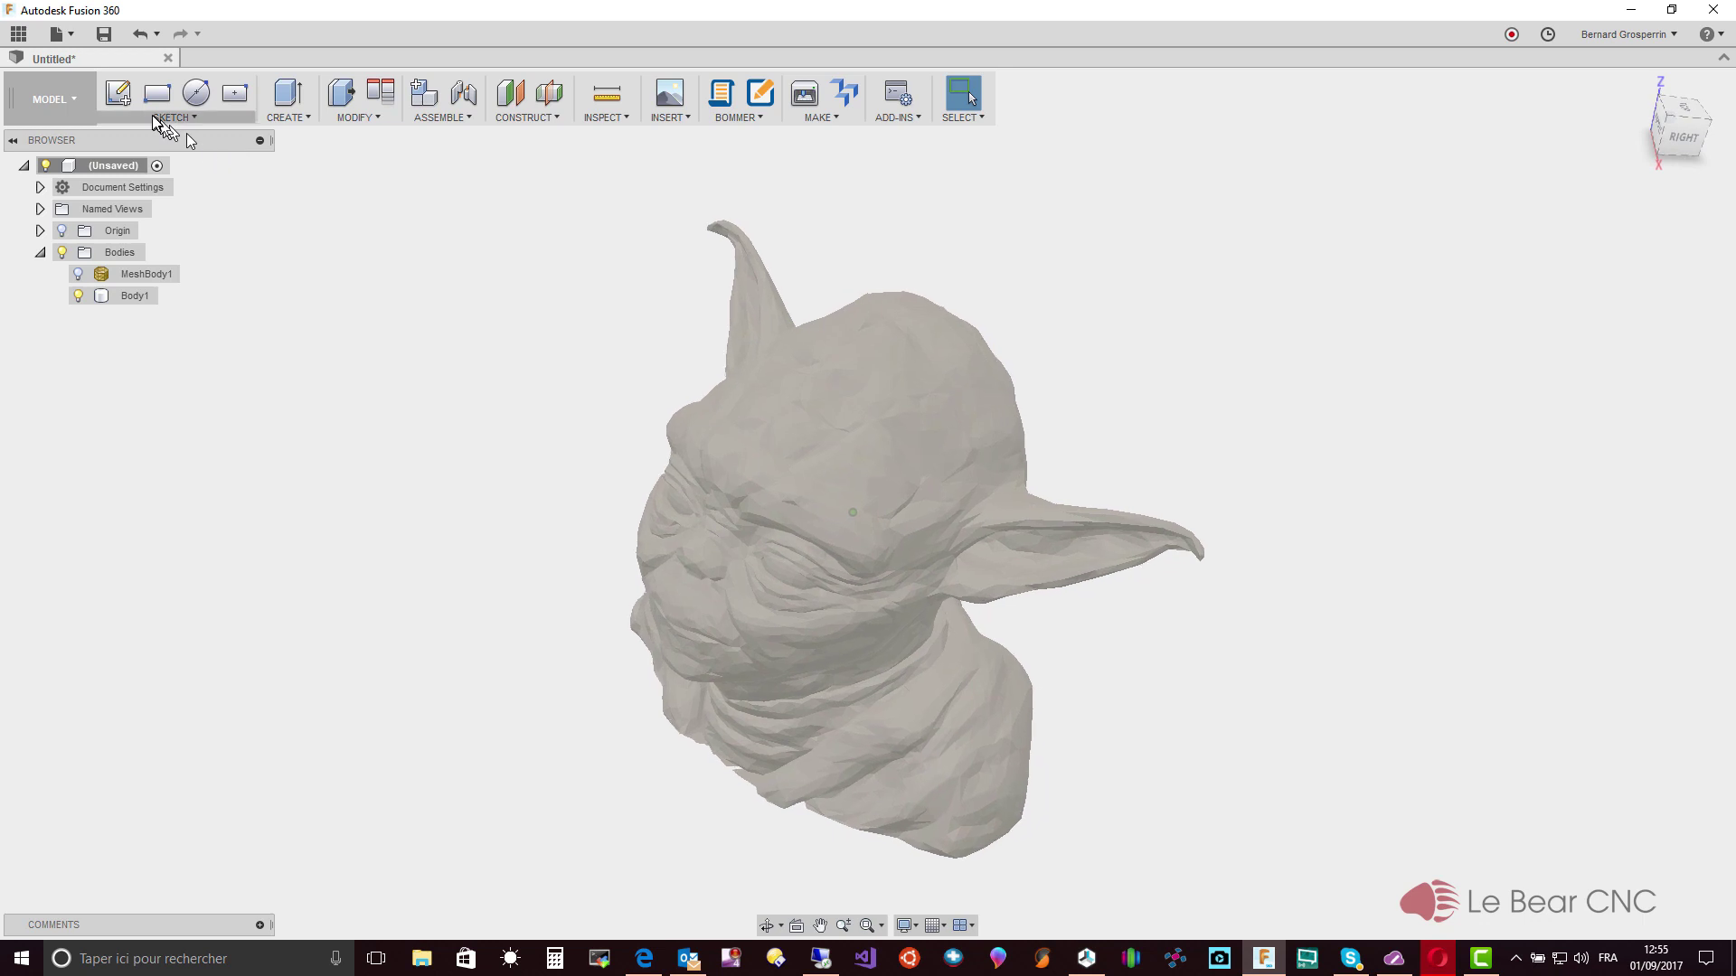
{"action": "left_click", "coordinate": [74, 100]}
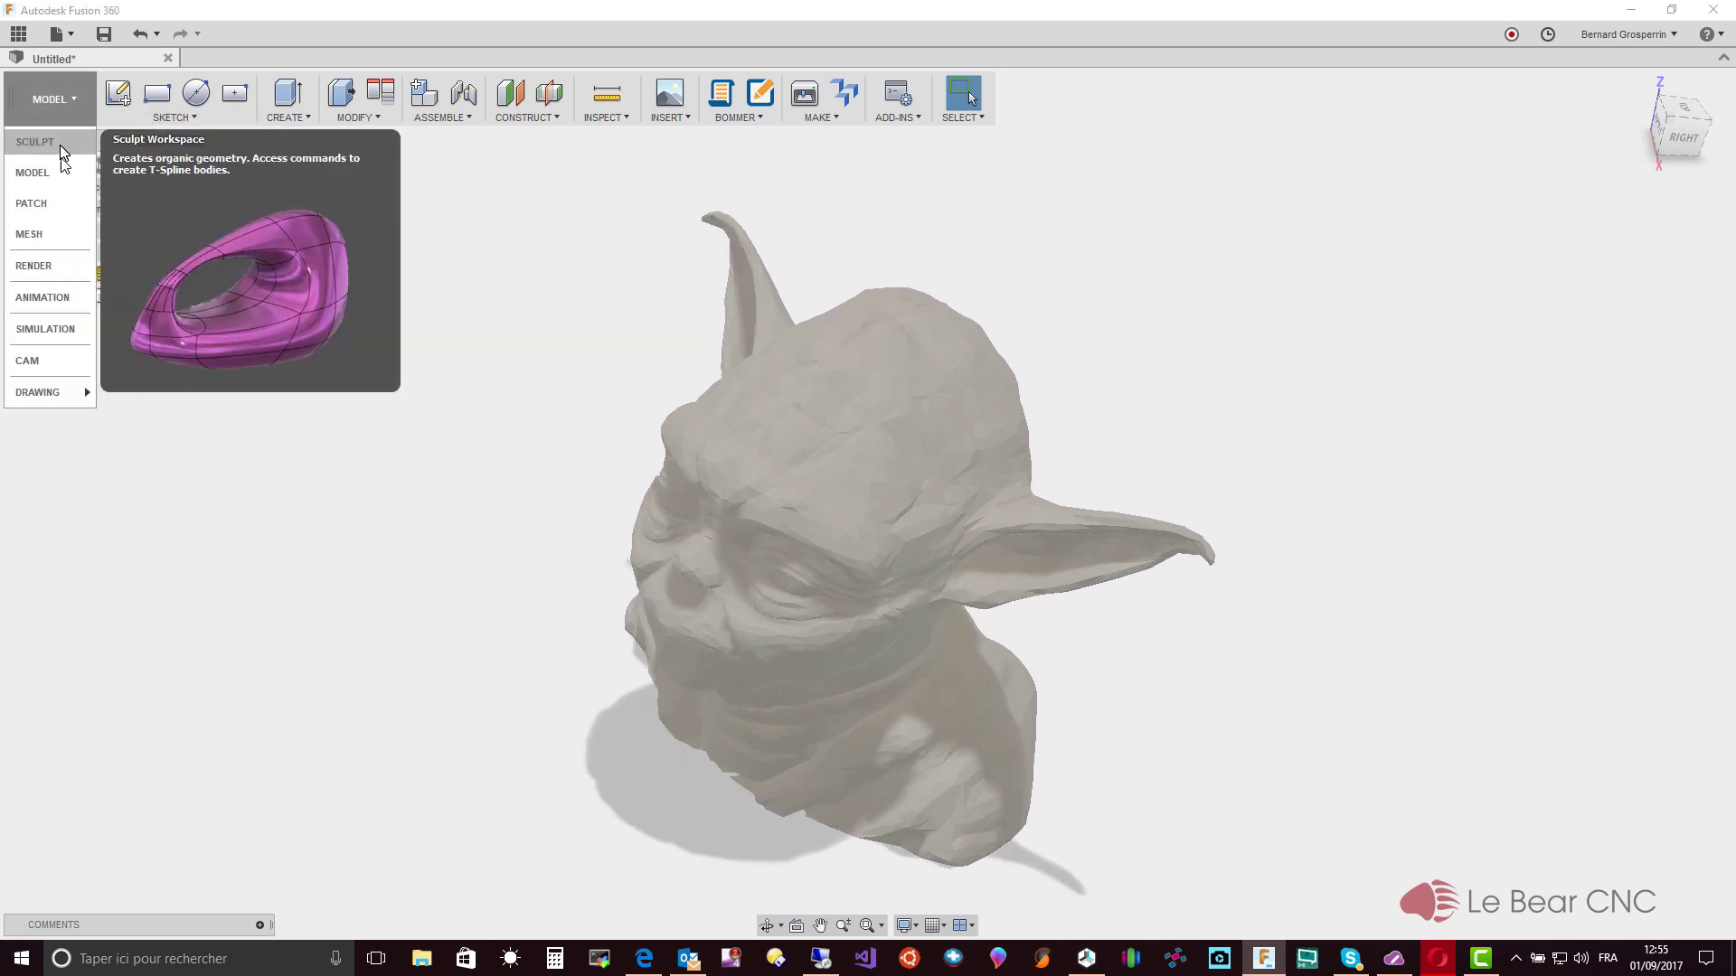
Start a simple hole on a large triangular facet of the bust's underside and move its centre inside the facet
{"action": "mouse_move", "coordinate": [198, 425]}
{"action": "middle_mouse_down", "text": "shift"}
{"action": "mouse_move", "coordinate": [310, 532]}
{"action": "mouse_move", "coordinate": [375, 564]}
{"action": "mouse_move", "coordinate": [459, 326]}
{"action": "middle_mouse_up", "text": "shift"}
{"action": "left_click", "coordinate": [459, 326]}
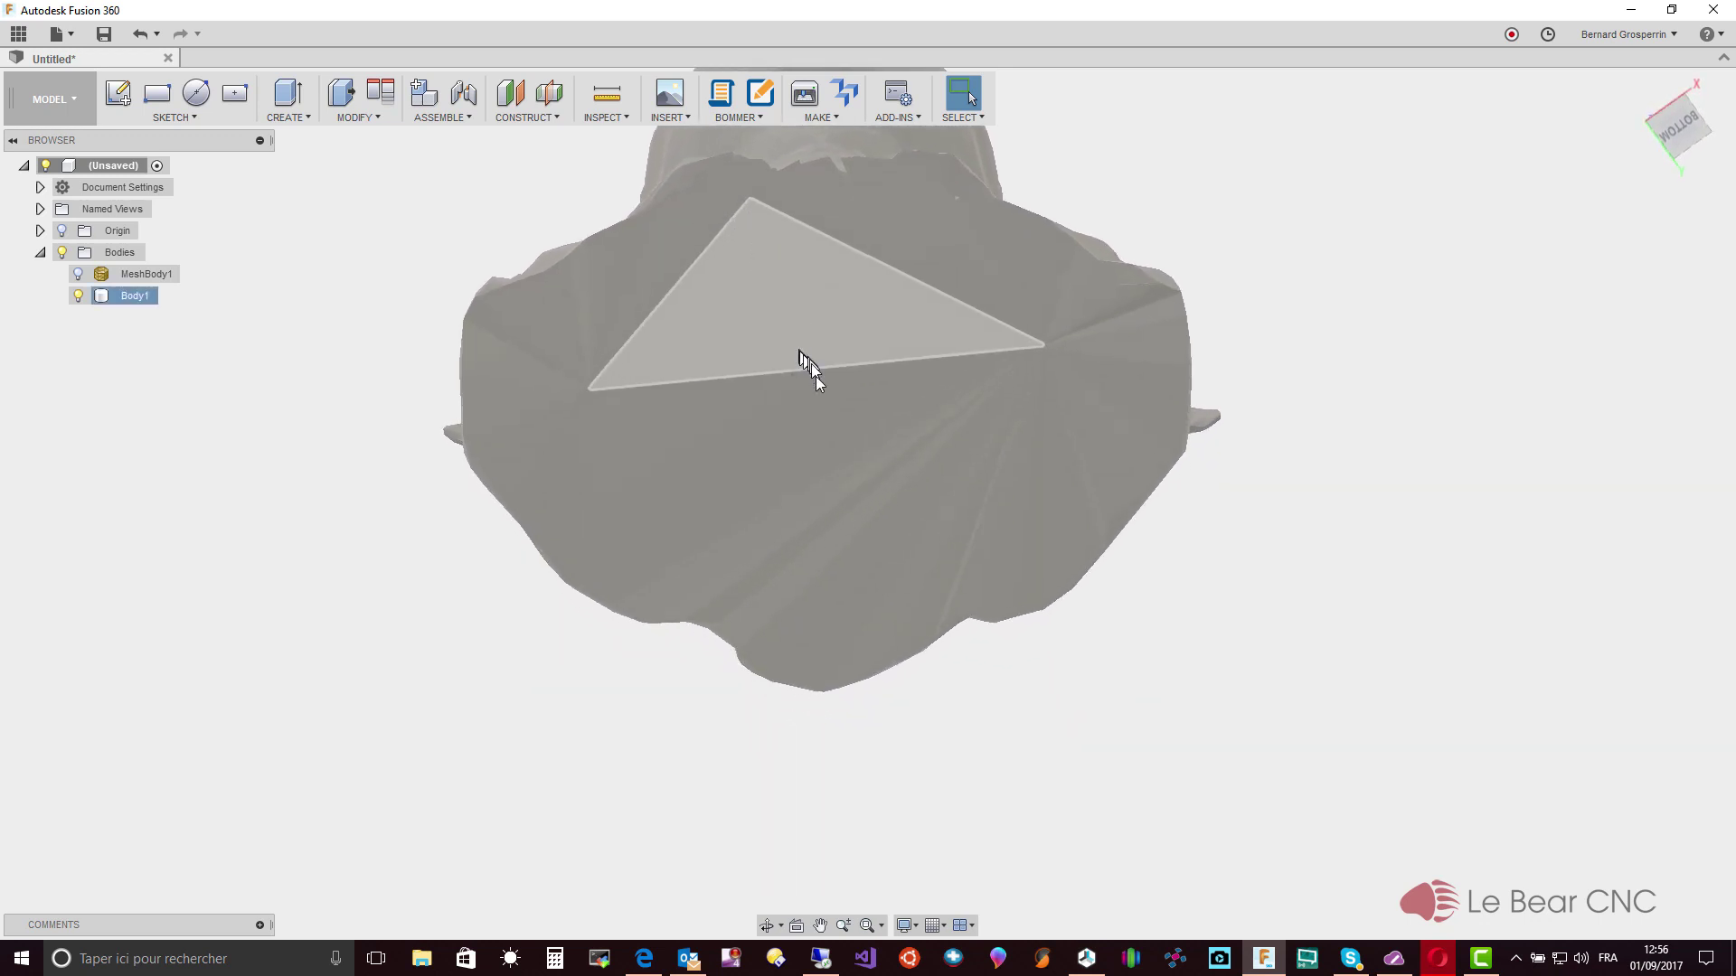
{"action": "left_click", "coordinate": [303, 120]}
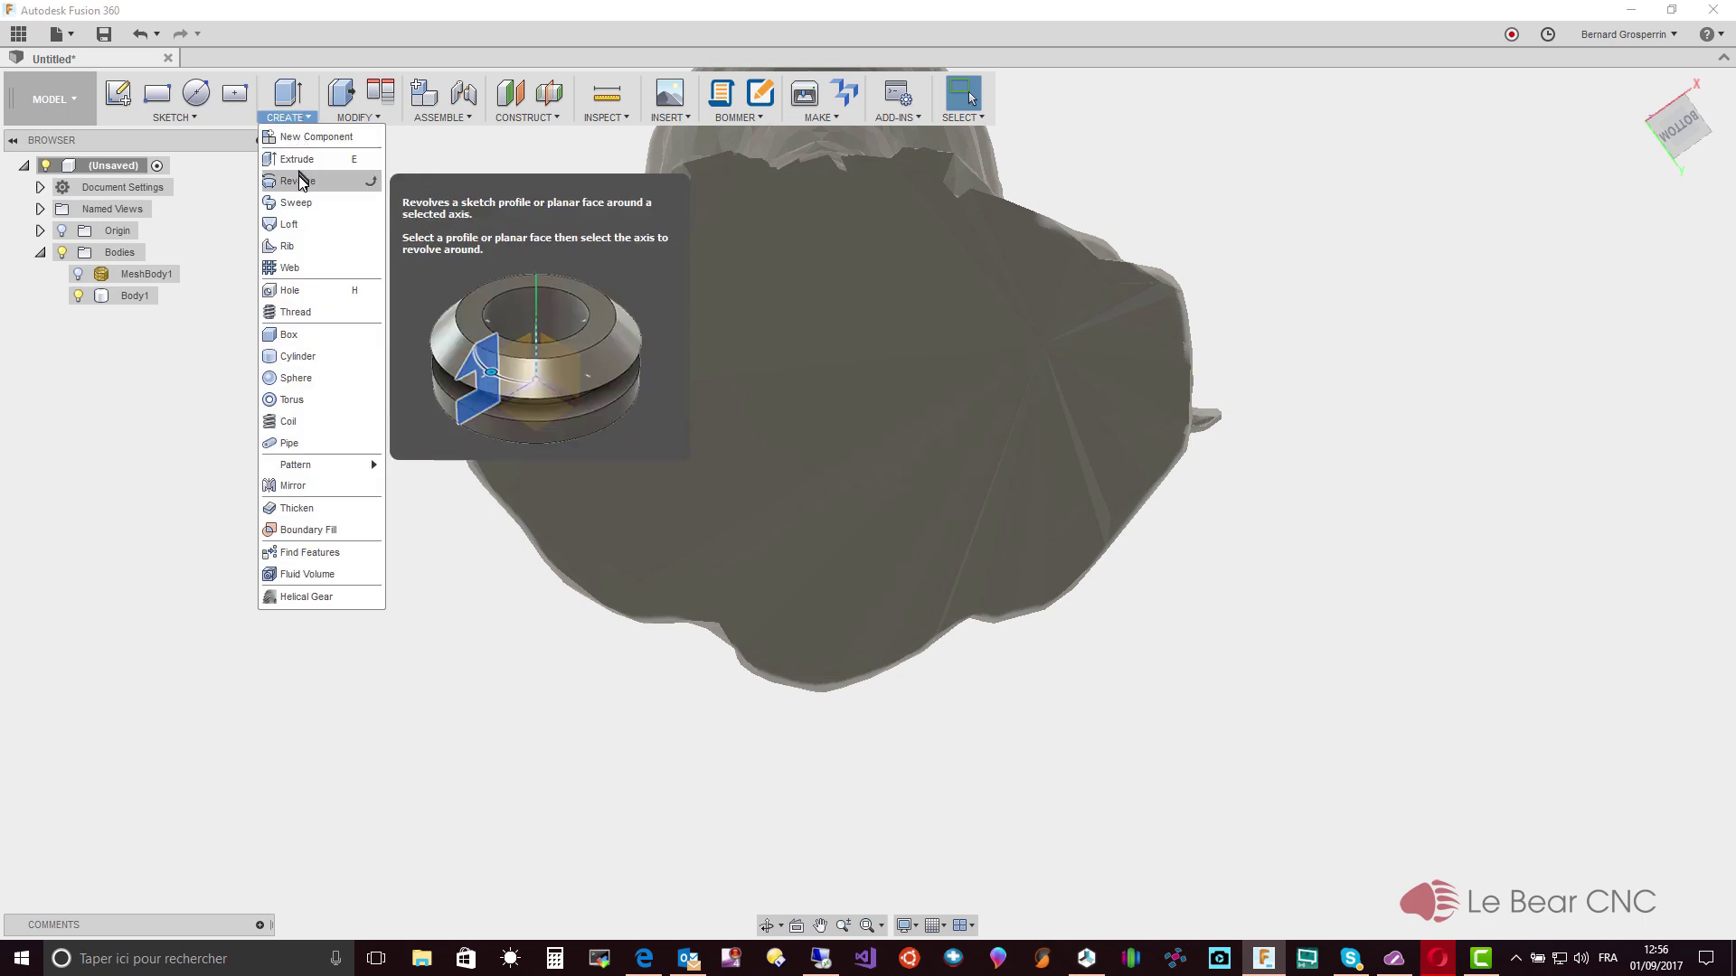
{"action": "left_click", "coordinate": [302, 291]}
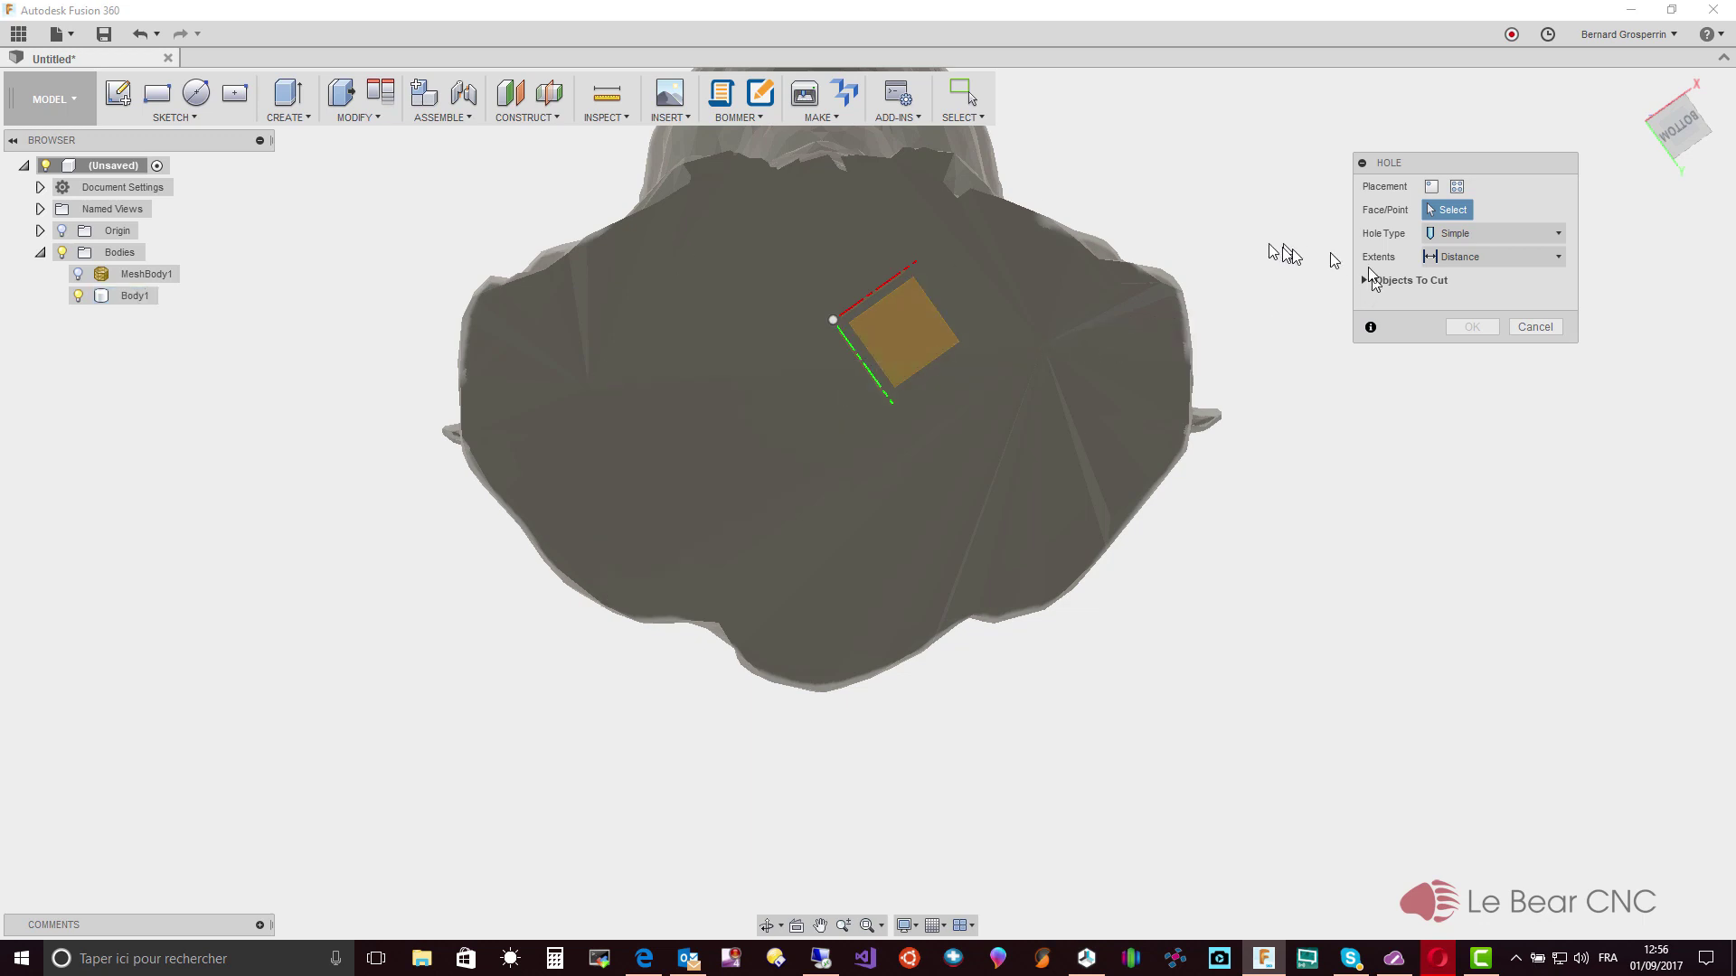
{"action": "left_click", "coordinate": [819, 389]}
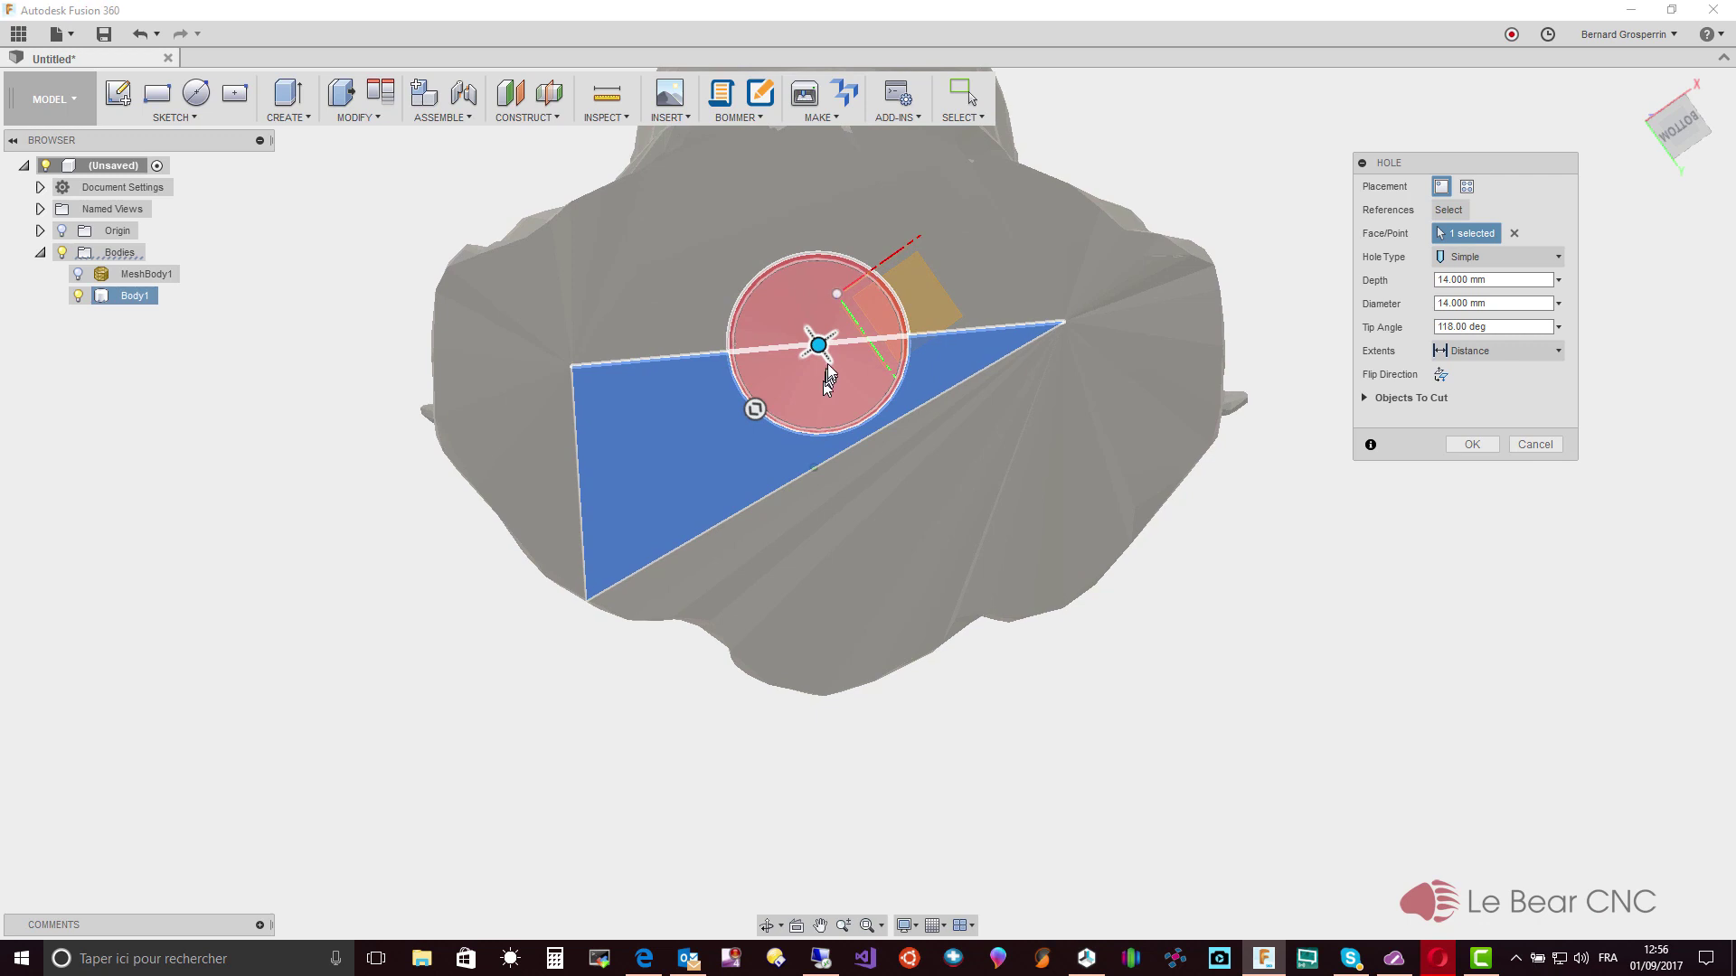
{"action": "left_click_drag", "start_coordinate": [819, 344], "coordinate": [819, 376]}
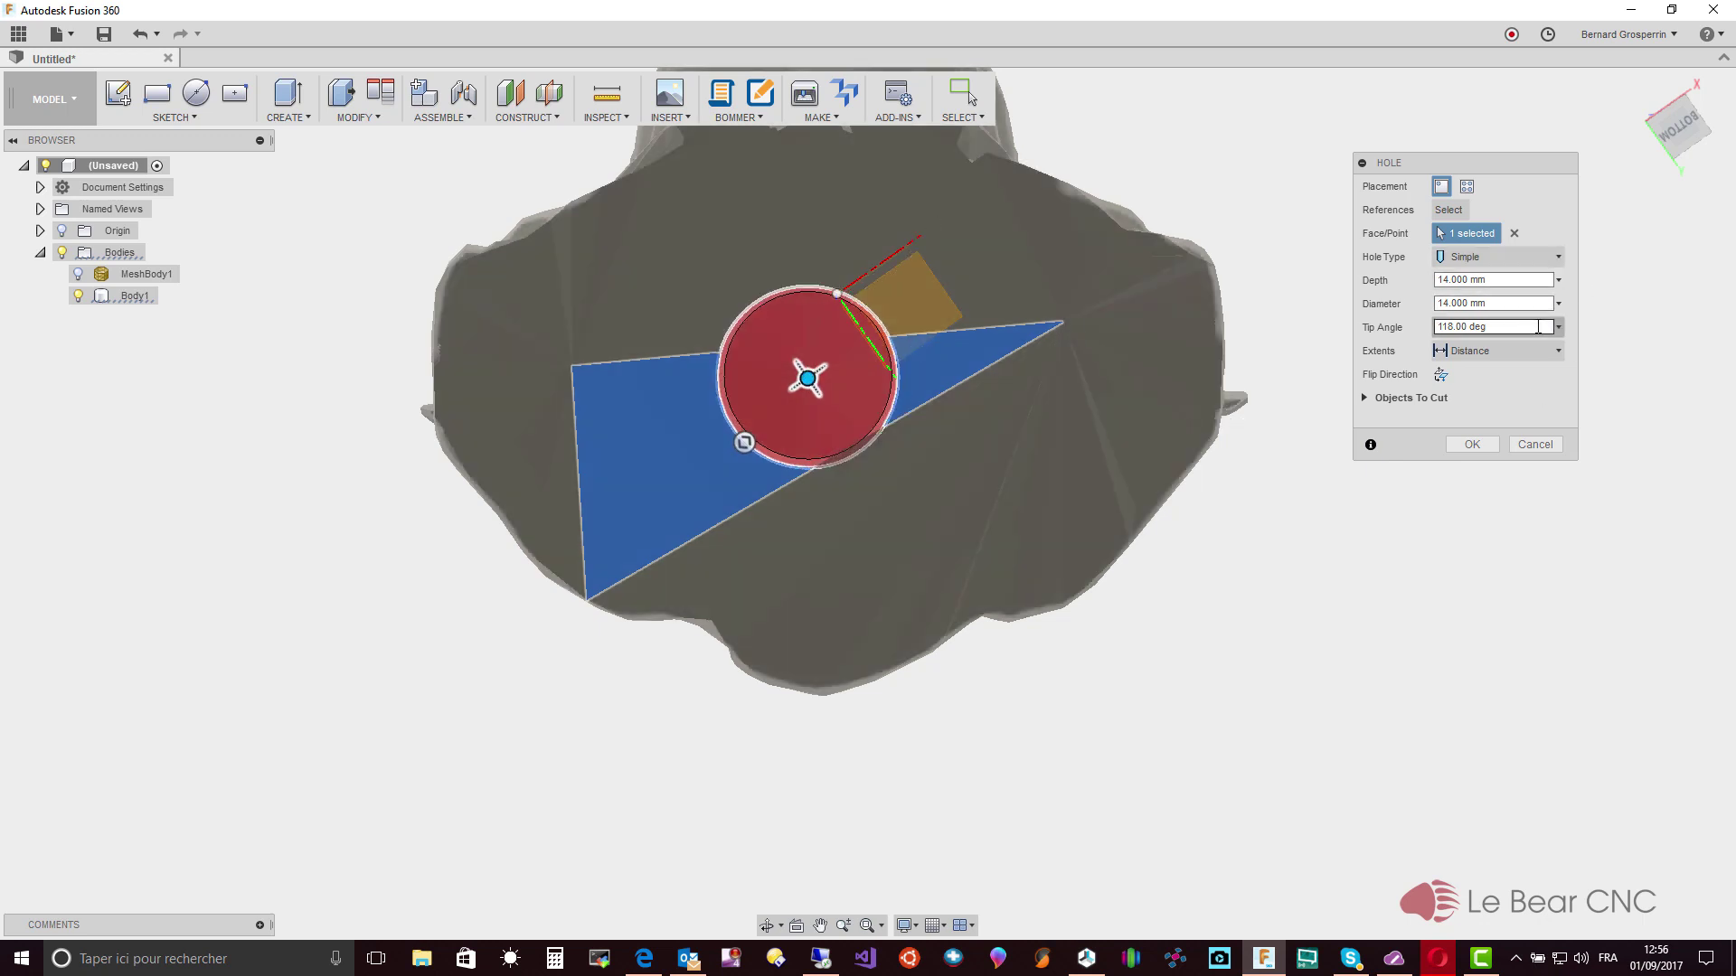
Set the hole's depth and diameter to 8 mm and its tip angle to 180 degrees, and create it
{"action": "left_click_drag", "start_coordinate": [1539, 326], "coordinate": [1408, 330]}
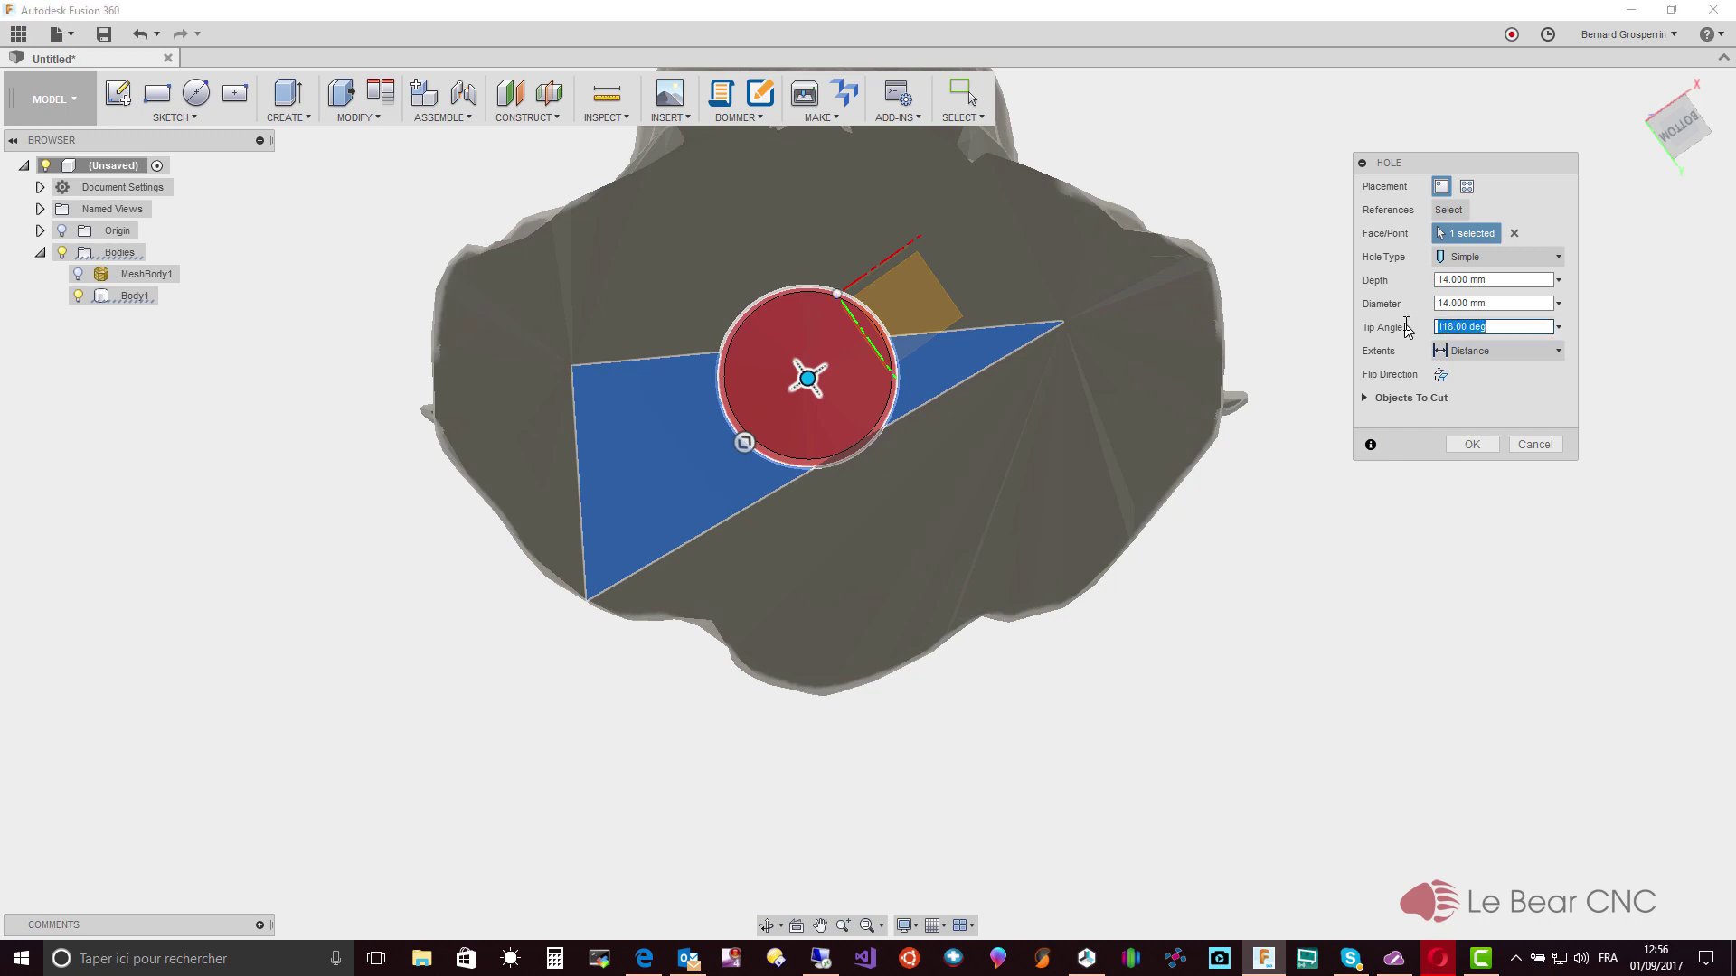
{"action": "type", "text": "190"}
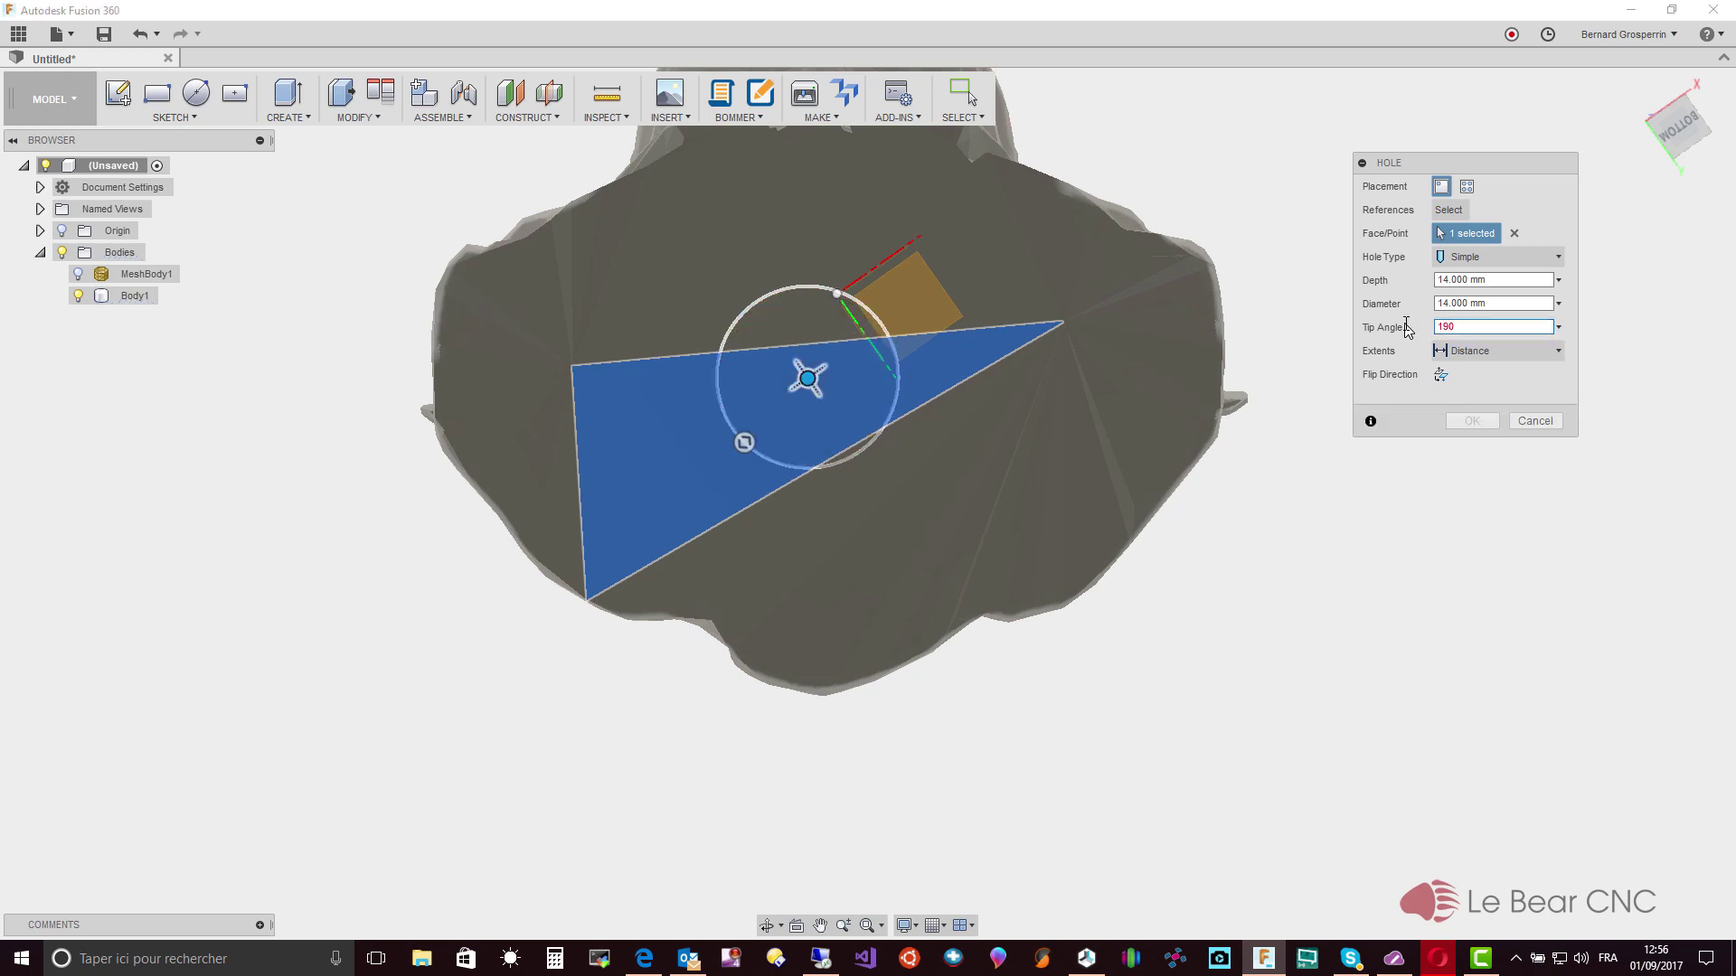
{"action": "left_click", "coordinate": [1449, 280]}
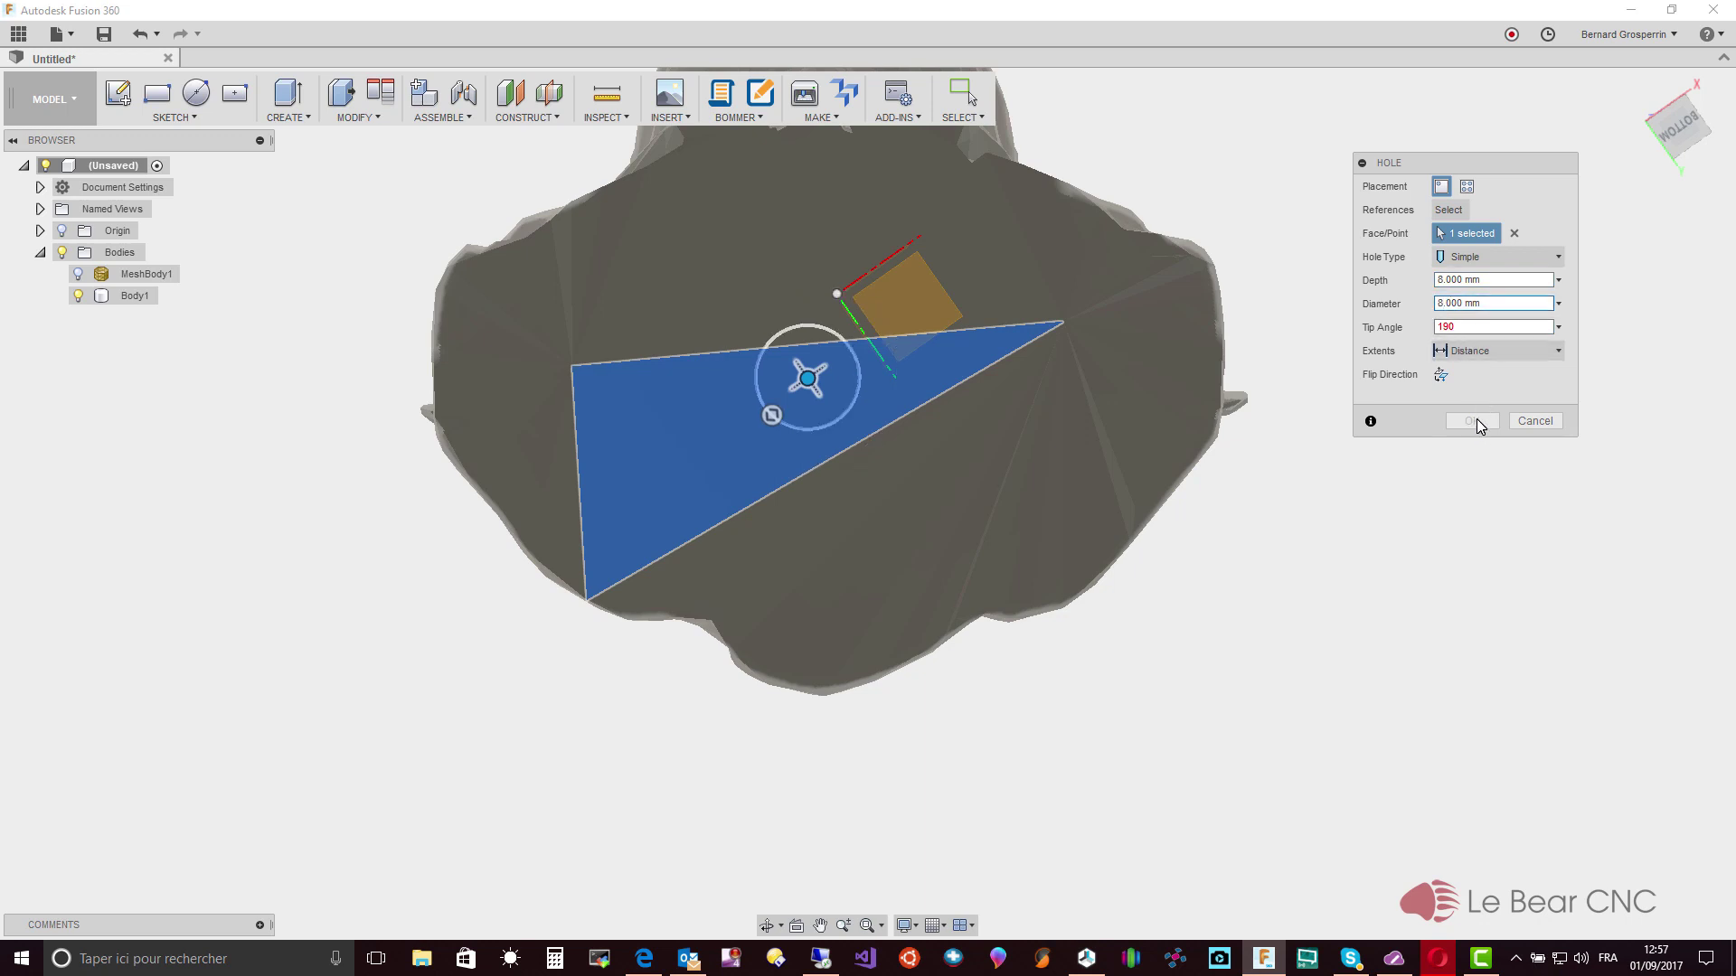
{"action": "key", "text": "Tab"}
{"action": "type", "text": "18"}
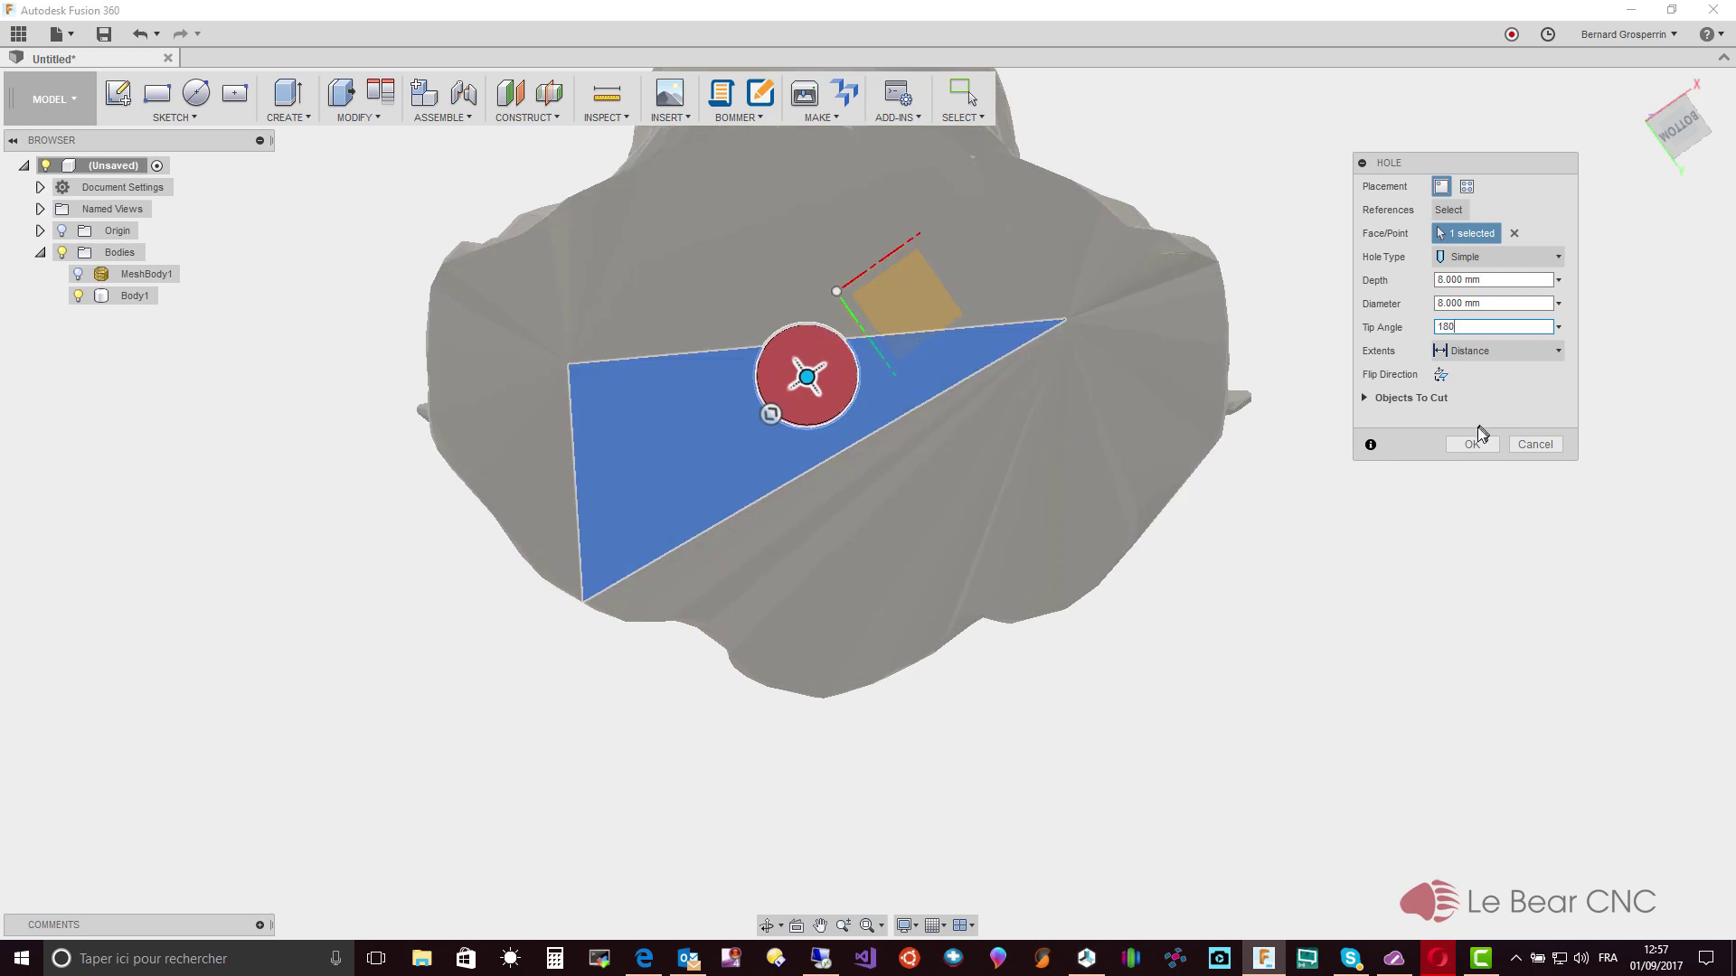
{"action": "left_click", "coordinate": [1473, 443]}
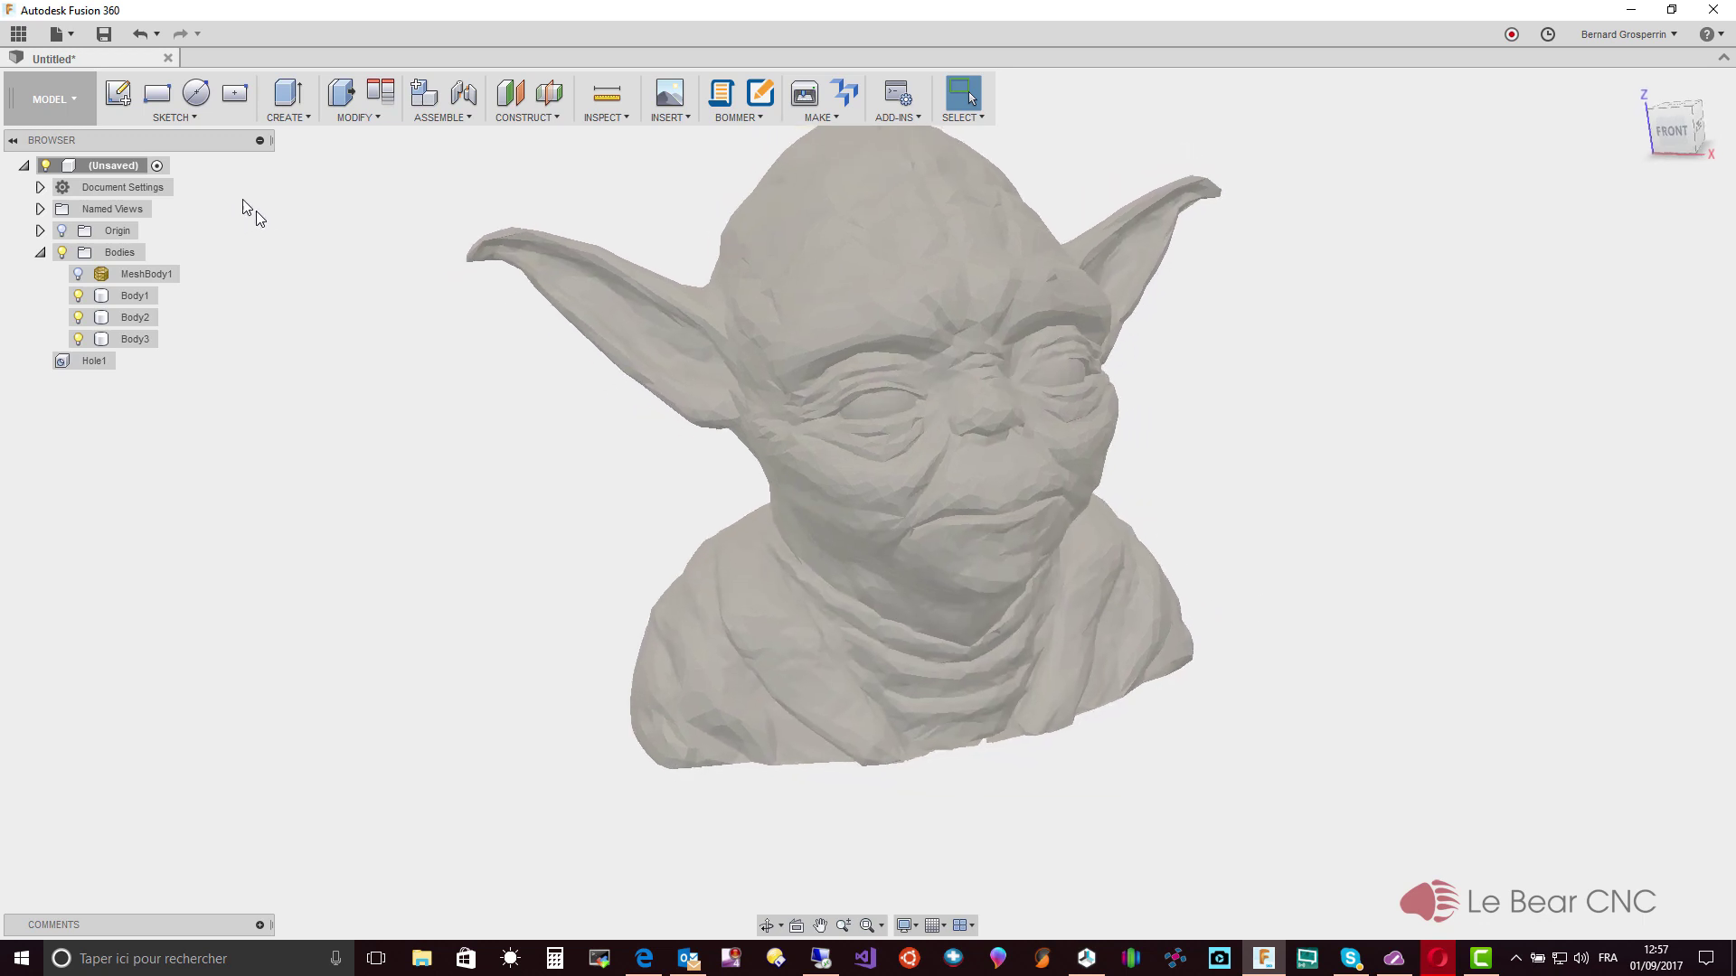
{"action": "left_click", "coordinate": [78, 99]}
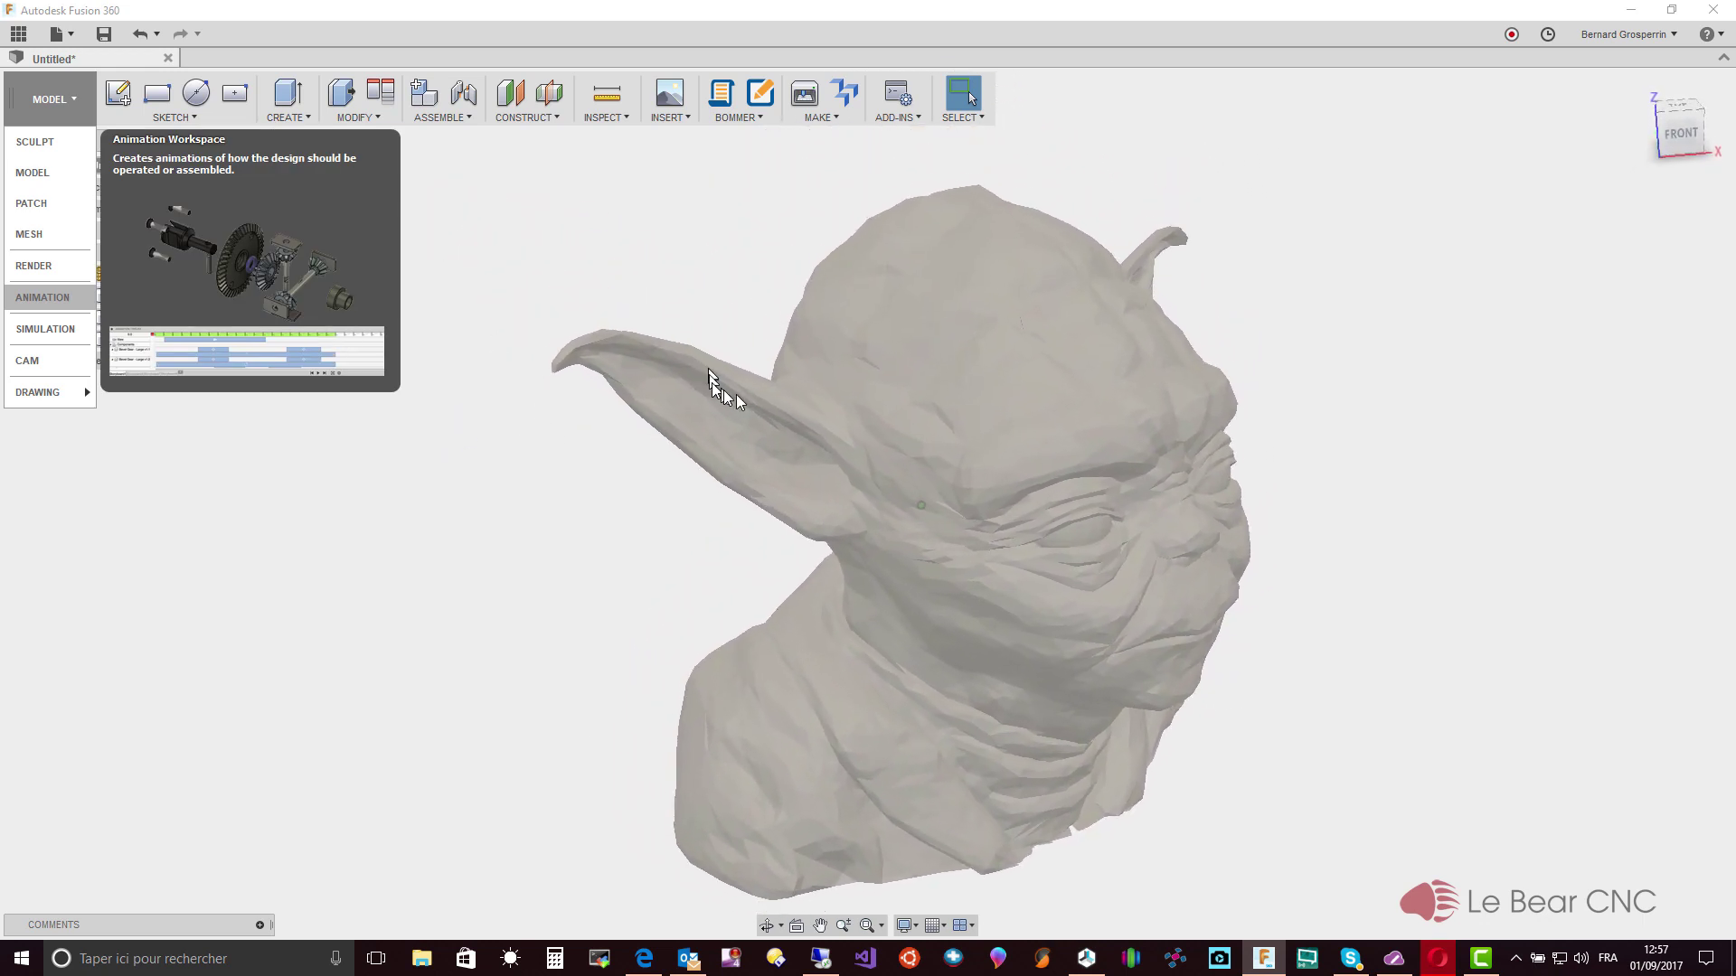
{"action": "left_click", "coordinate": [274, 479]}
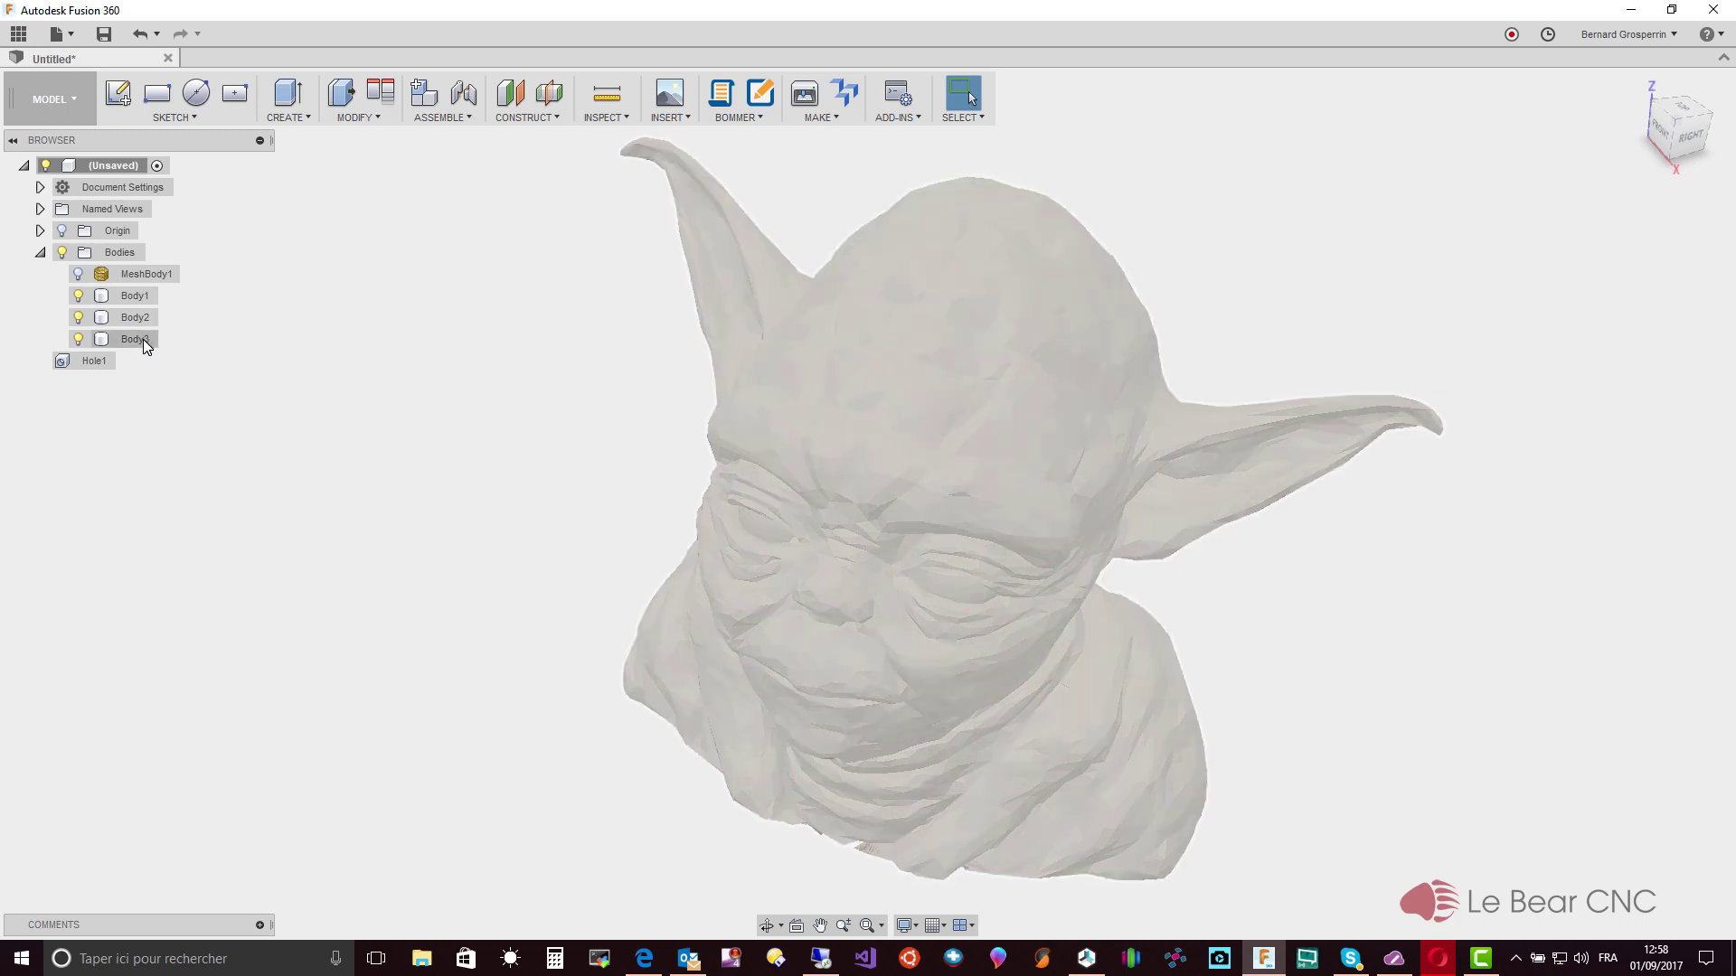
Set up an STL export of the whole design as one binary file with low refinement and mesh preview
{"action": "left_click", "coordinate": [100, 165]}
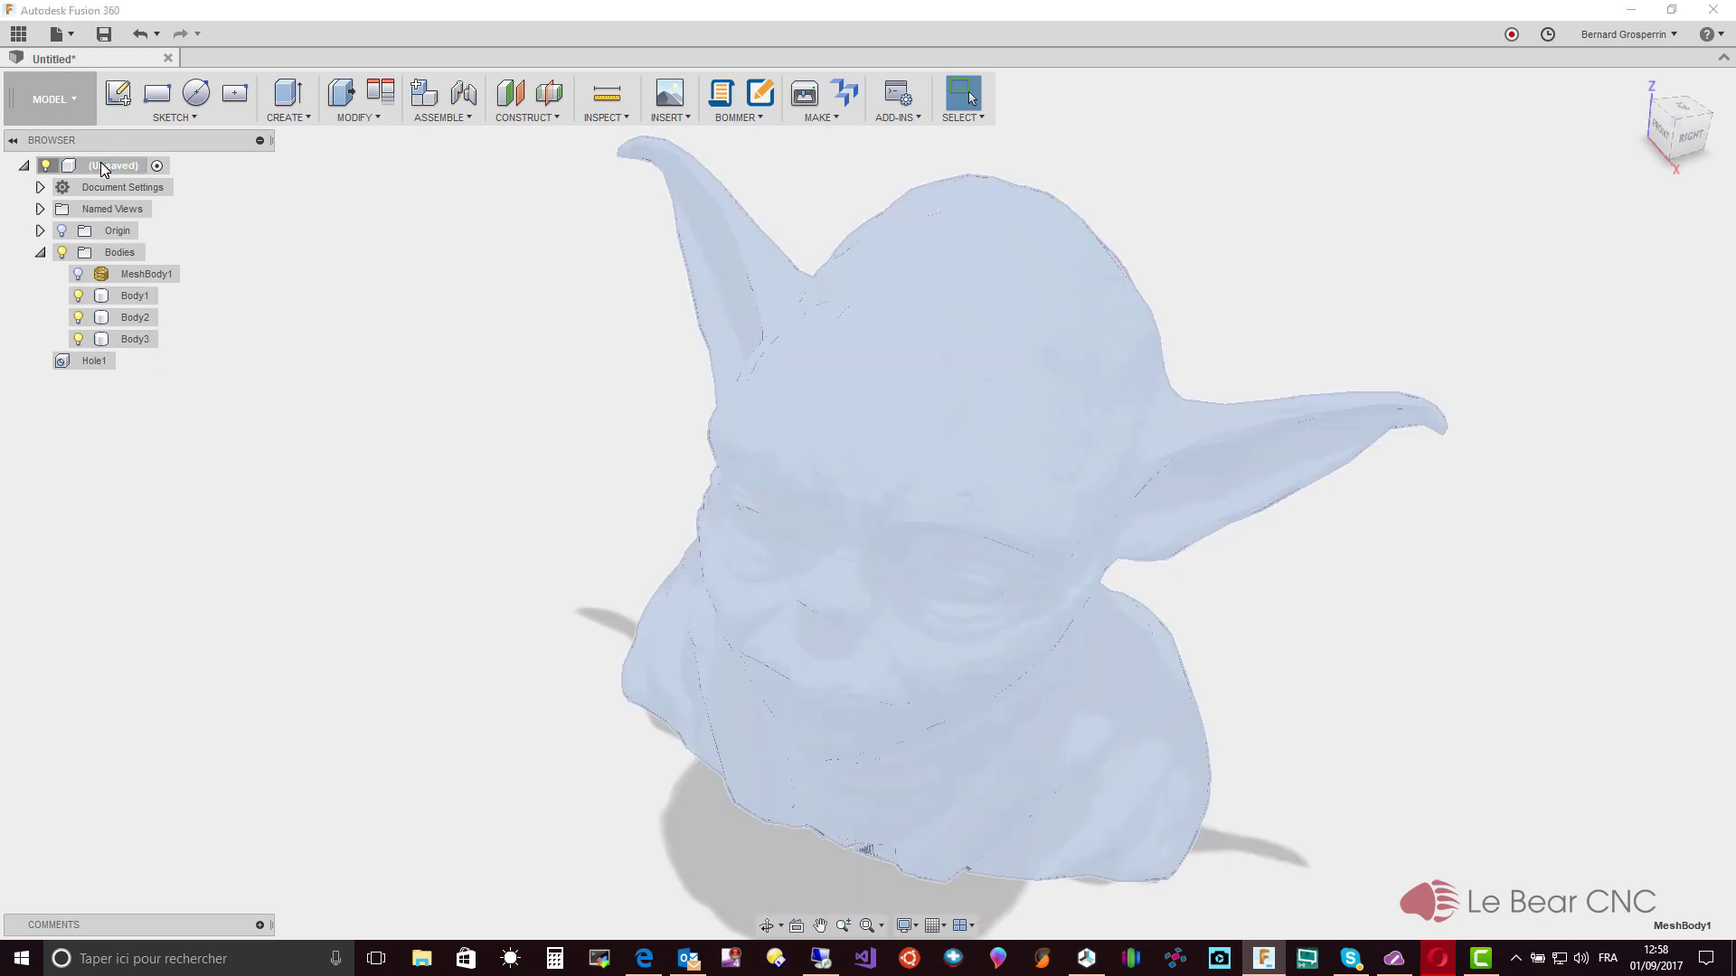
{"action": "right_click", "coordinate": [99, 168]}
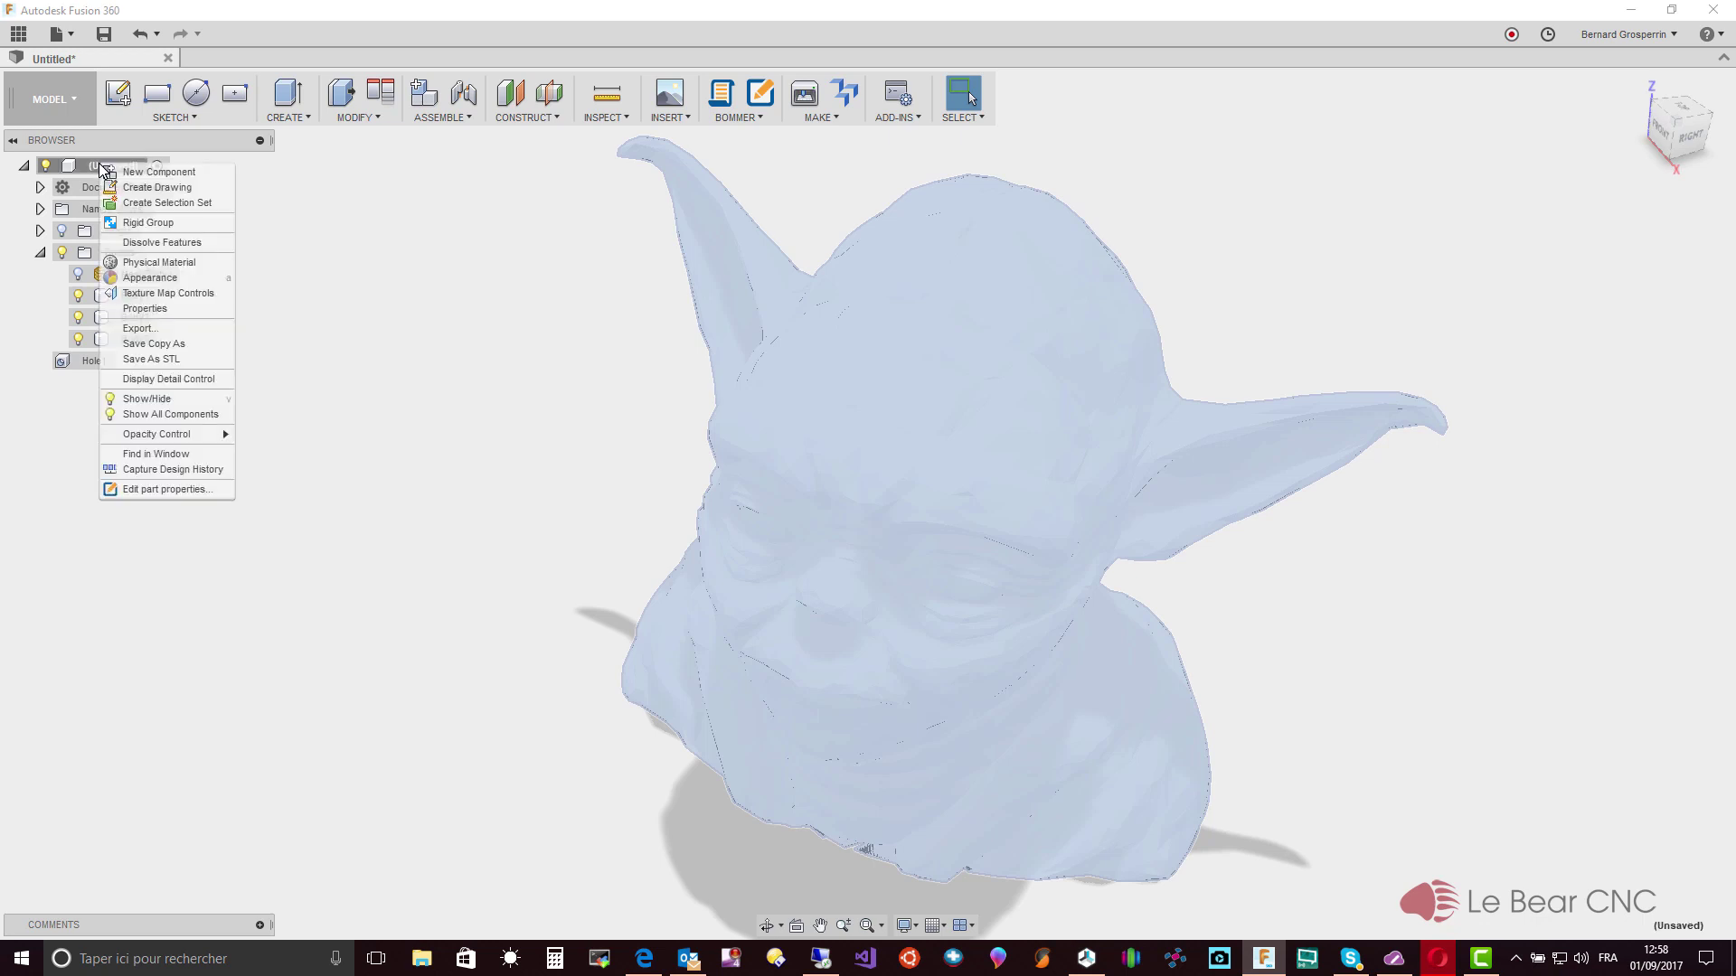
{"action": "left_click", "coordinate": [172, 360]}
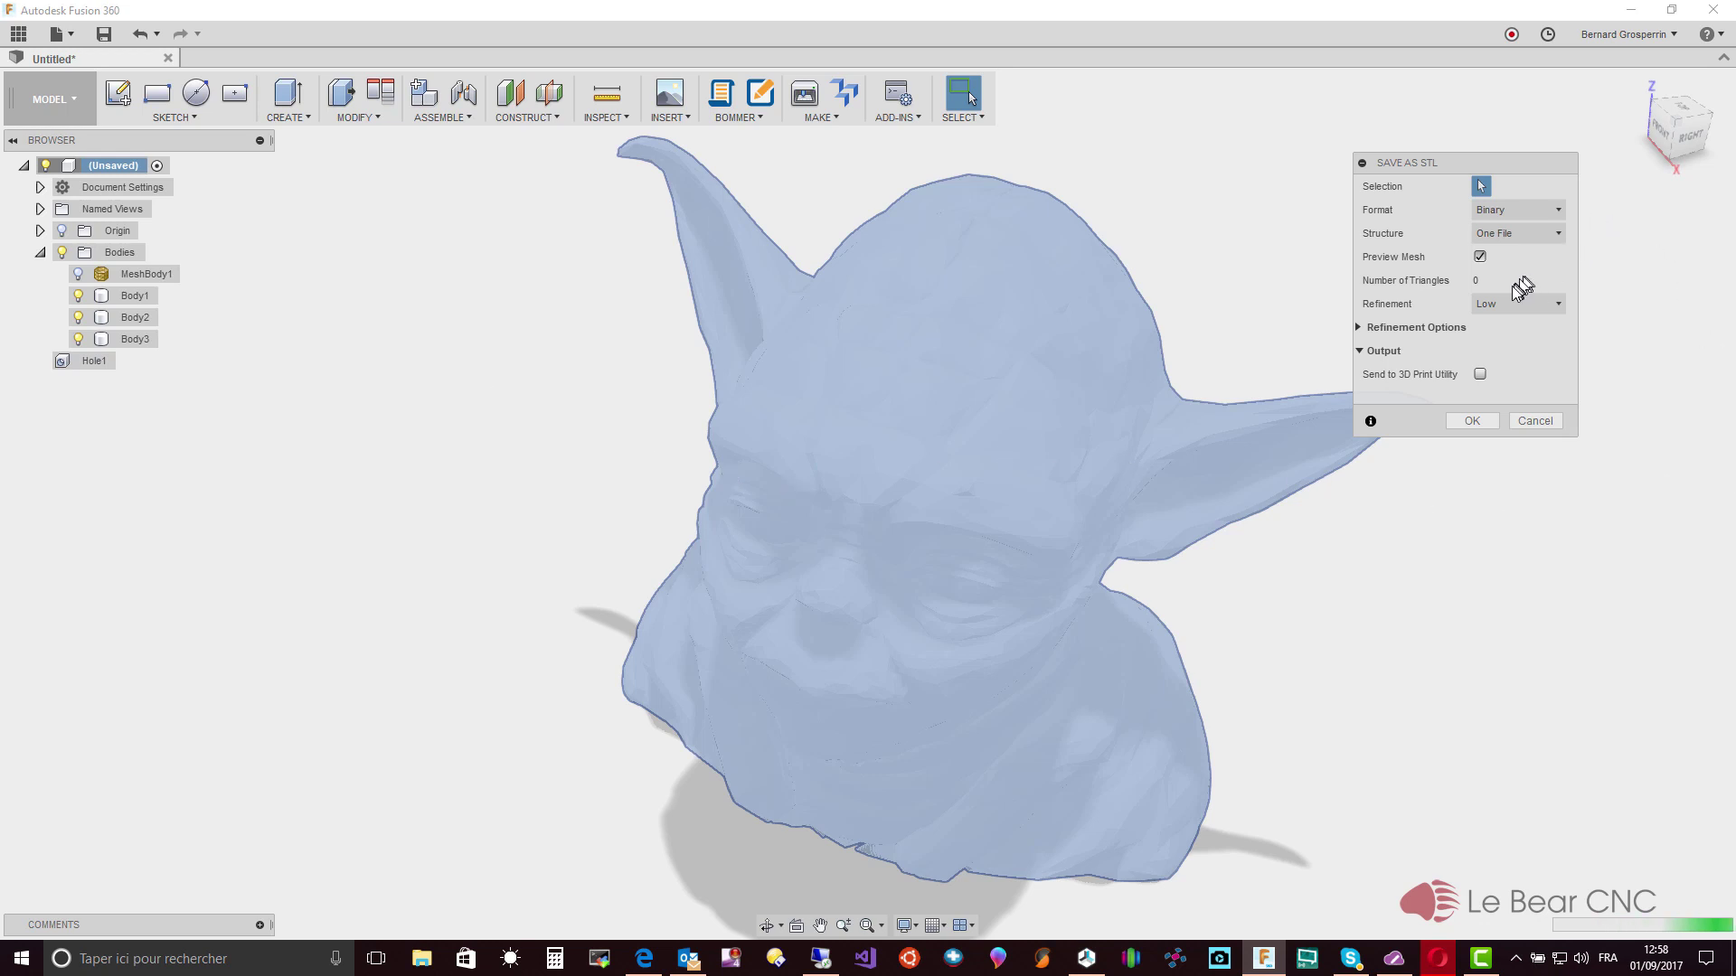
{"action": "left_click", "coordinate": [1560, 305]}
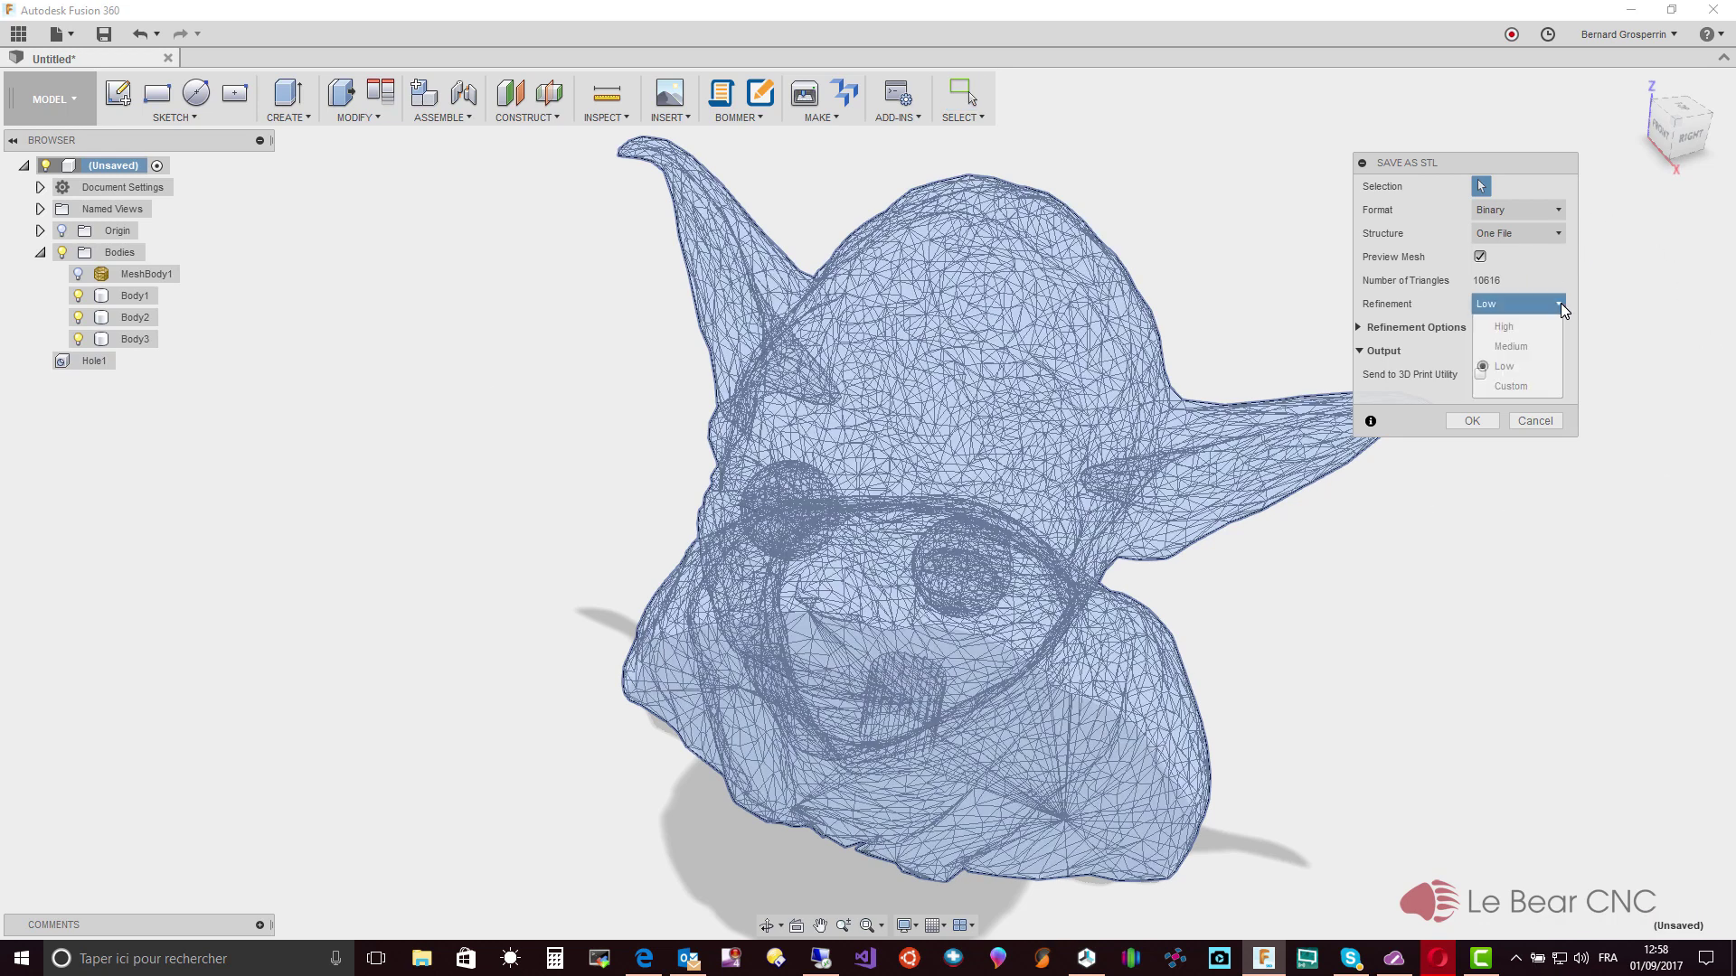
{"action": "left_click", "coordinate": [1539, 331]}
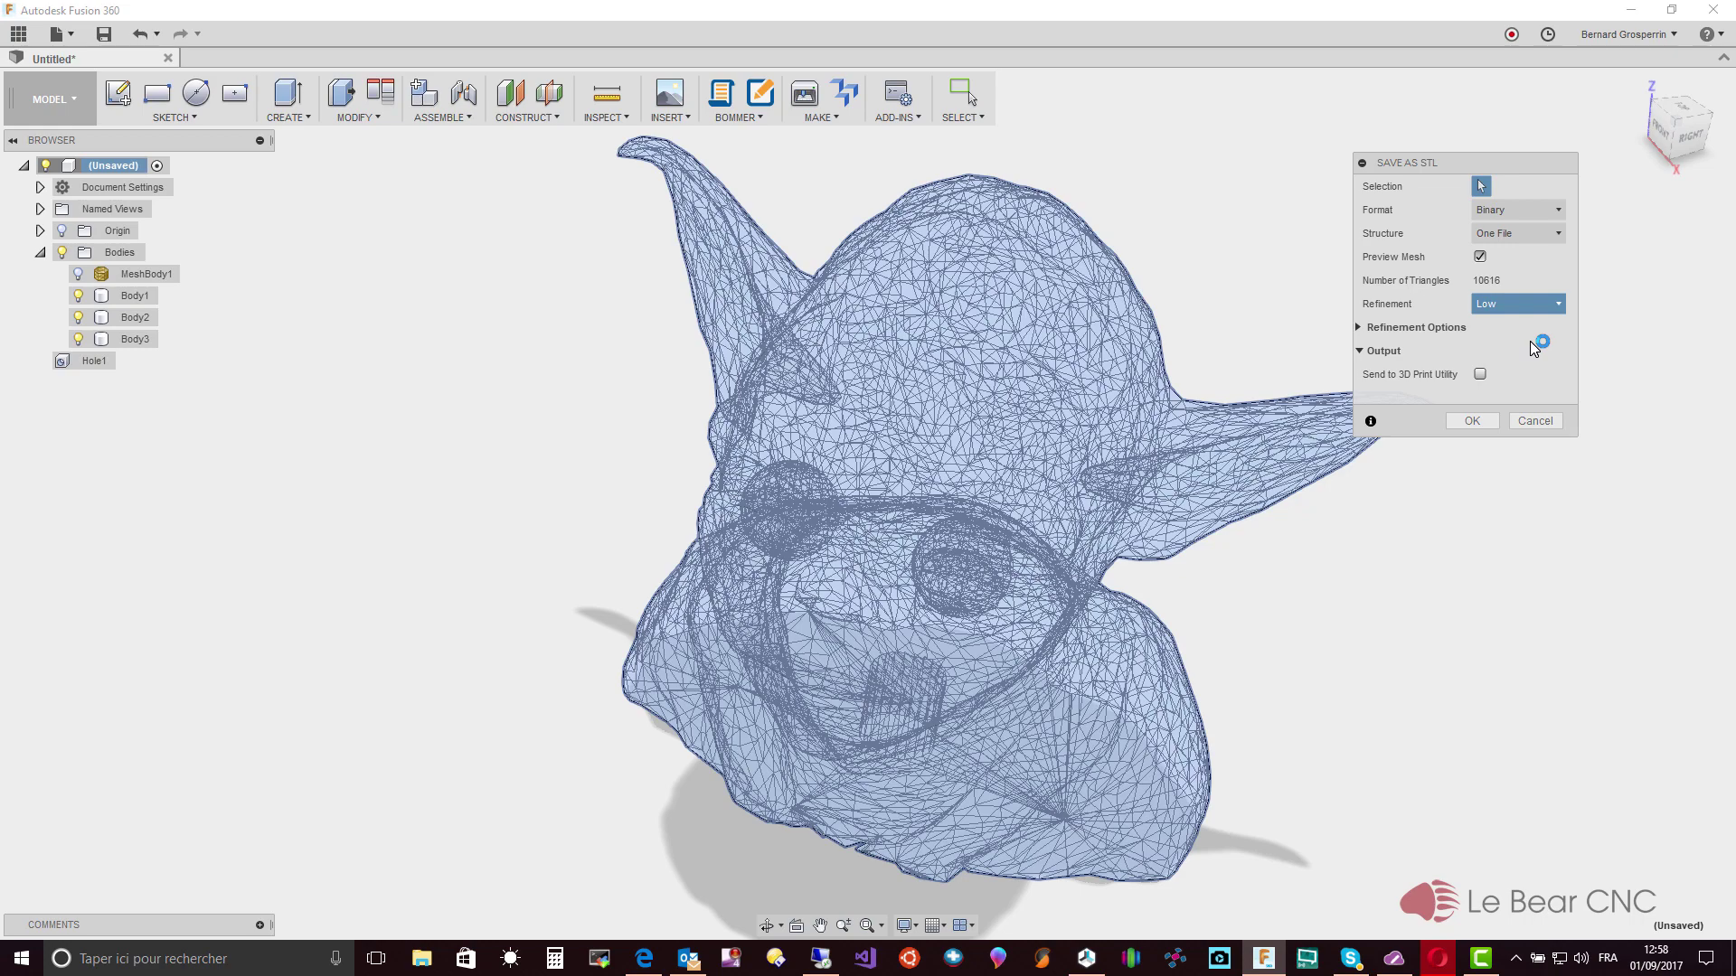
{"action": "left_click", "coordinate": [1474, 421]}
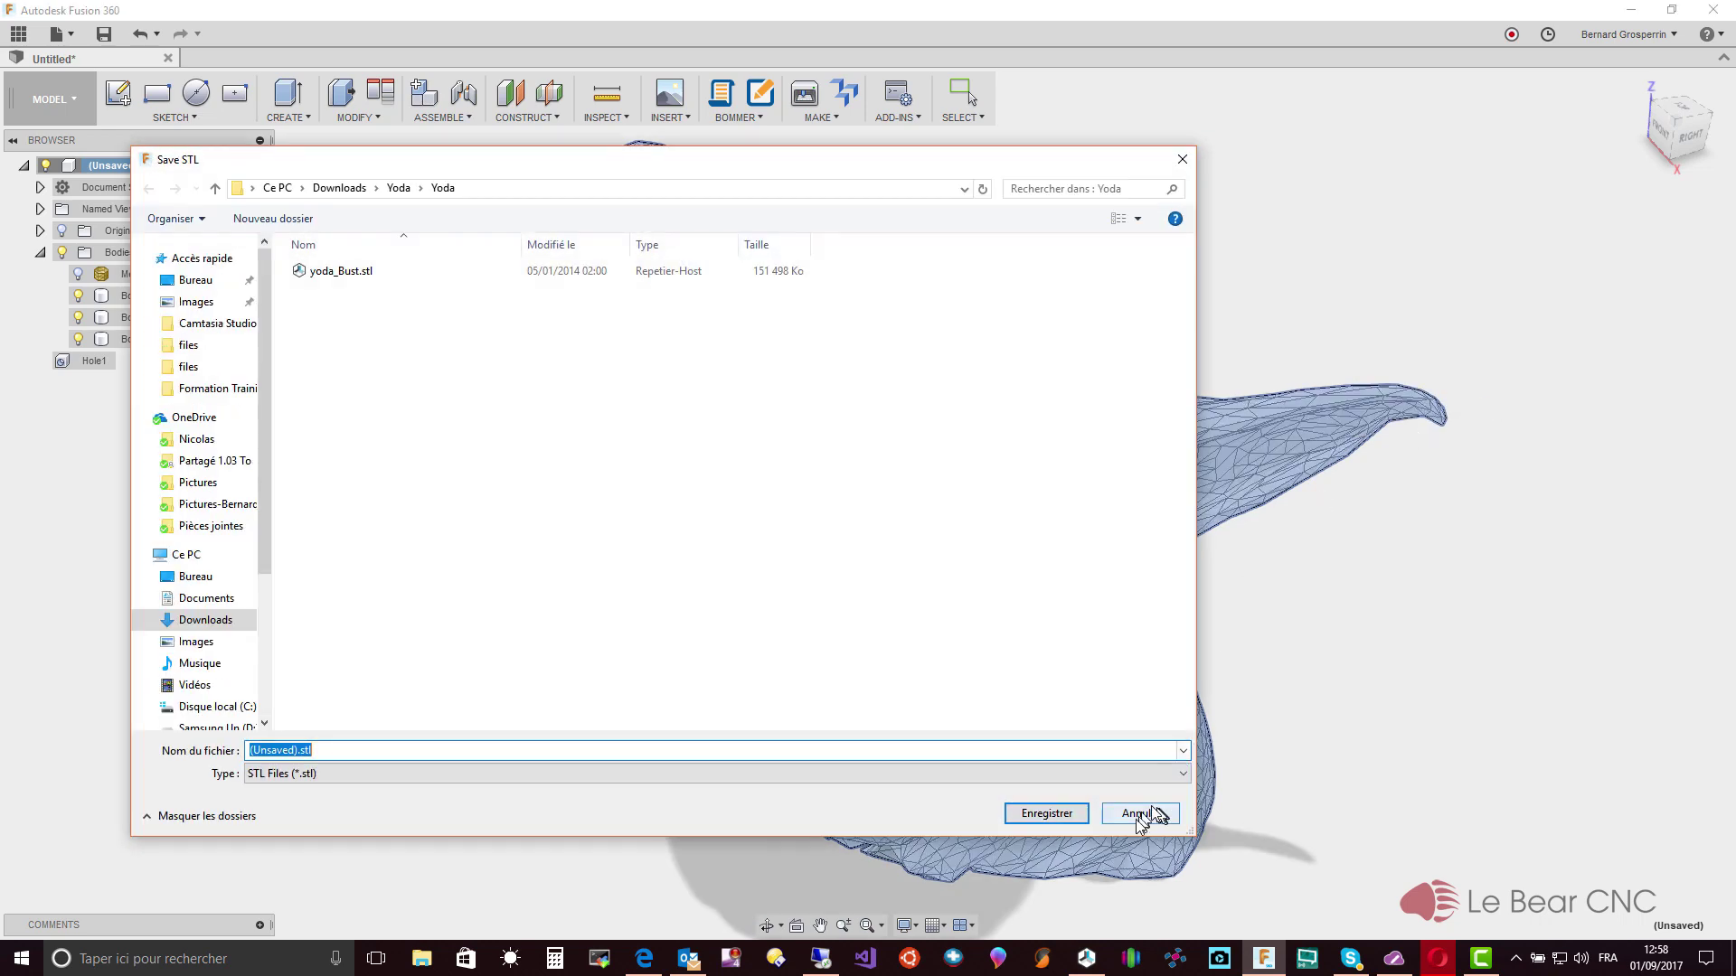
Name the STL file BG_Yoda.stl and save it in the Downloads Yoda folder
{"action": "left_click", "coordinate": [568, 749]}
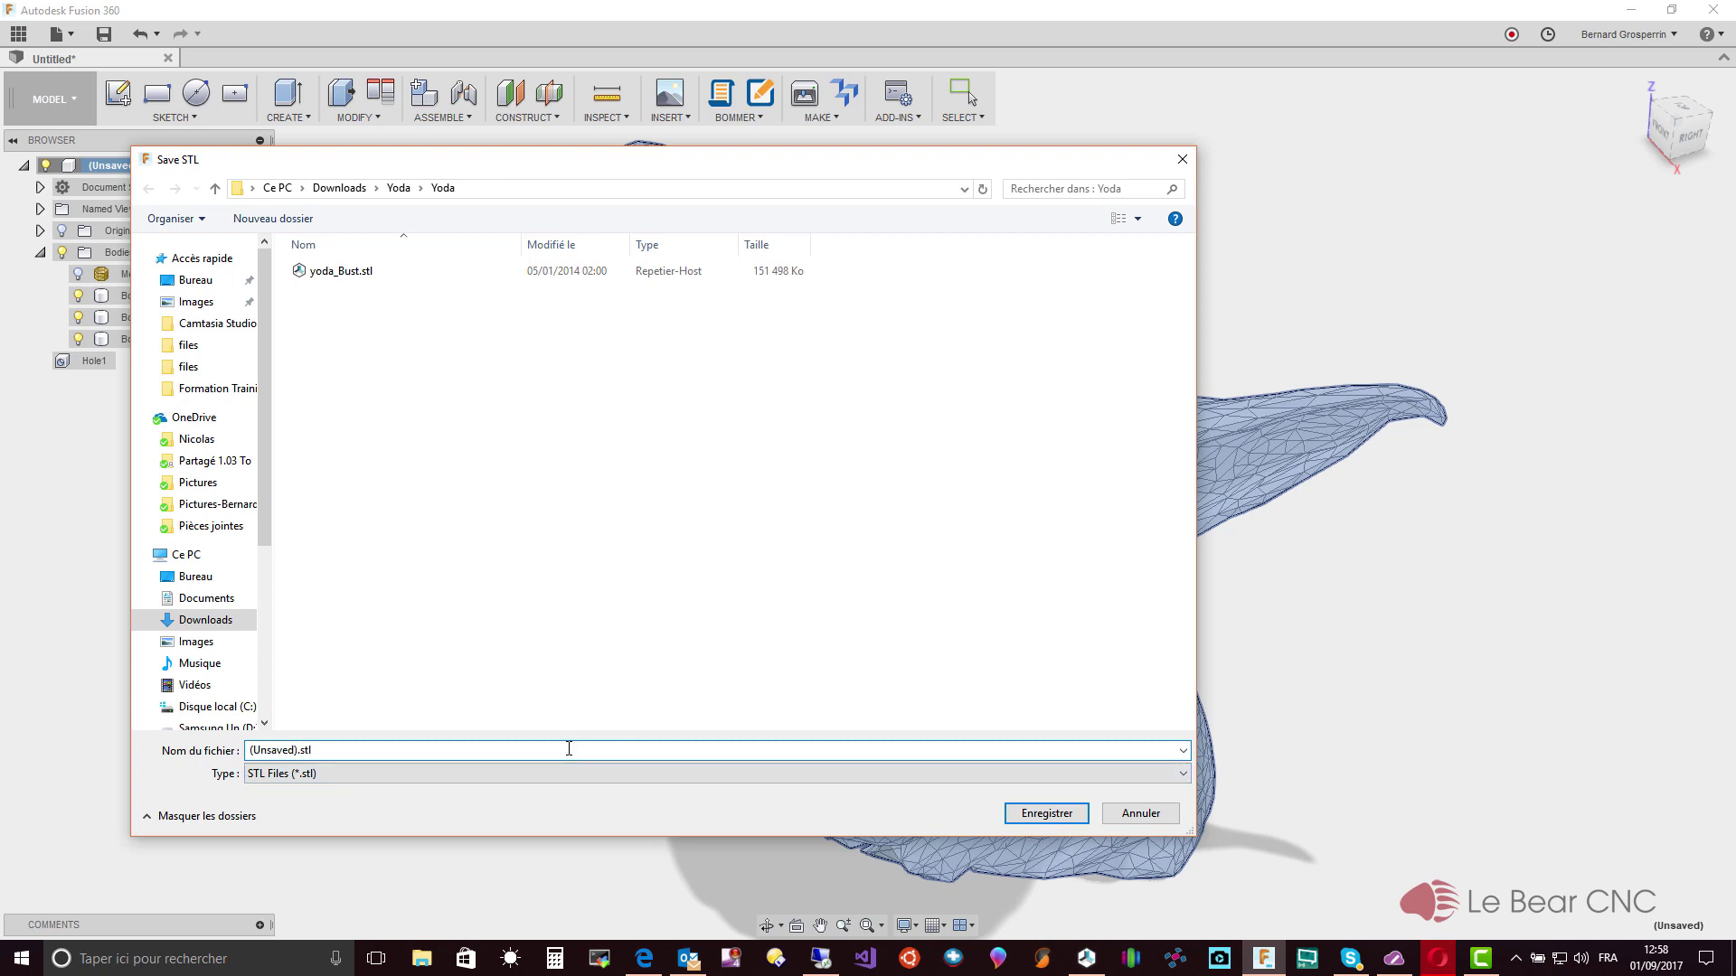
{"action": "key", "text": "Home"}
{"action": "type", "text": "BG_Yoda"}
{"action": "key", "text": "Delete"}
{"action": "key", "text": "Delete"}
{"action": "key", "text": "Delete"}
{"action": "key", "text": "Delete"}
{"action": "key", "text": "Delete"}
{"action": "key", "text": "Delete"}
{"action": "key", "text": "Delete"}
{"action": "key", "text": "Delete"}
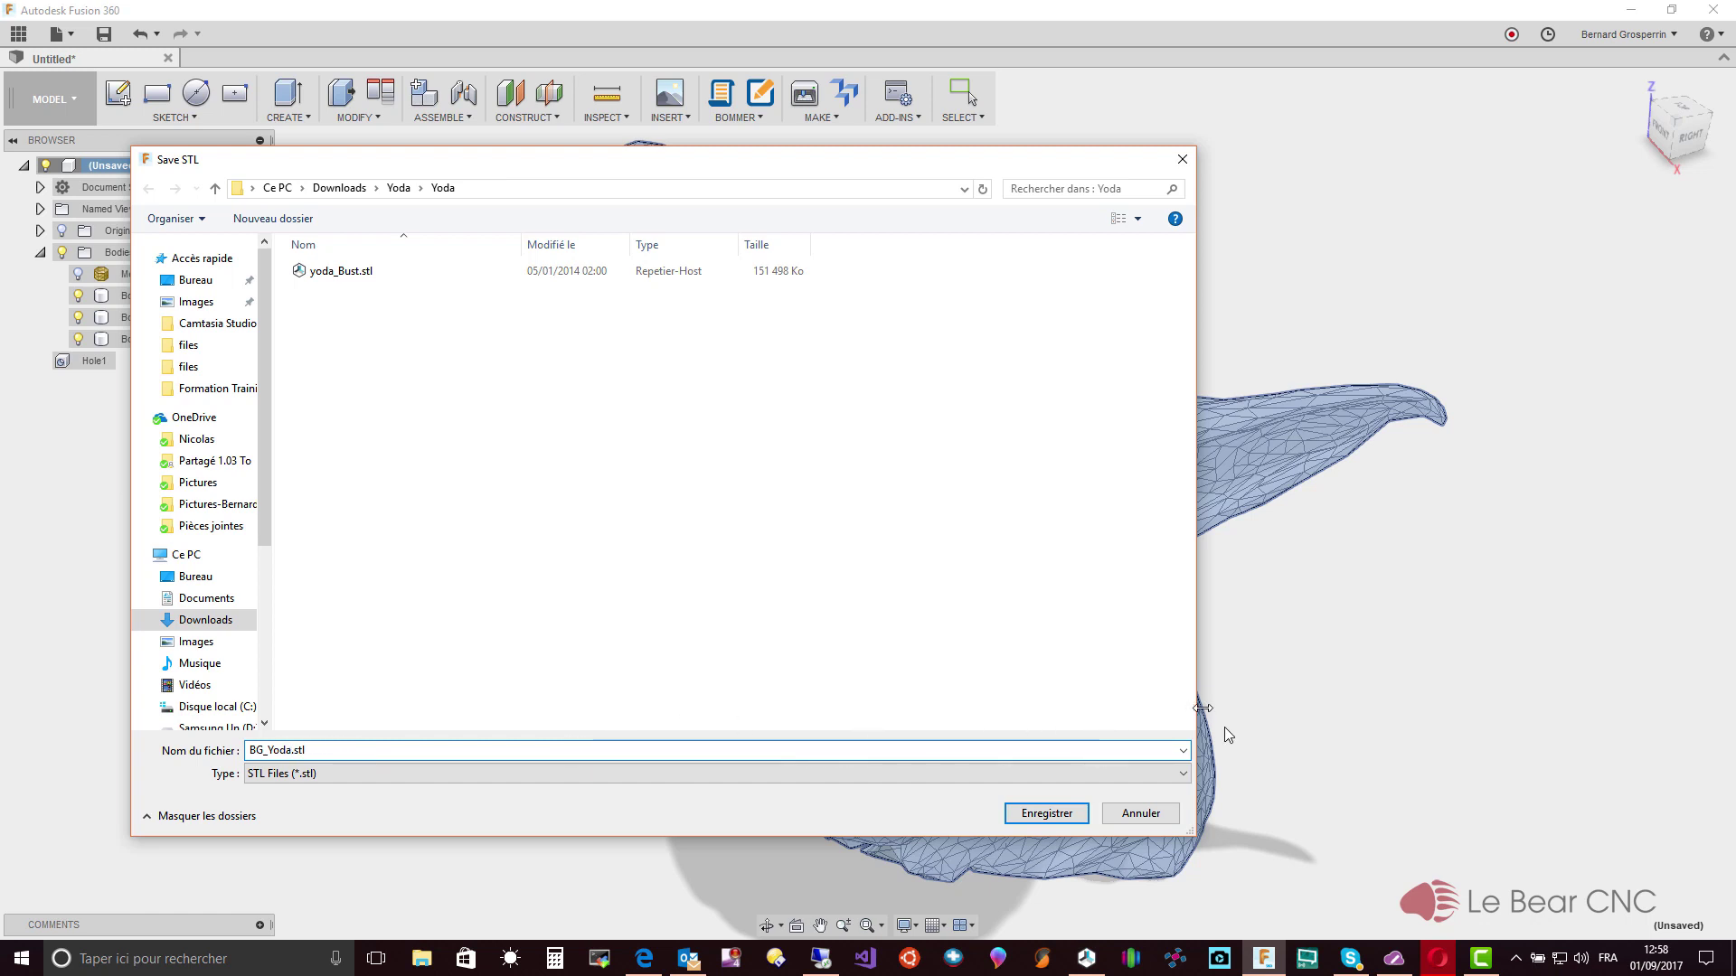
{"action": "left_click", "coordinate": [1046, 813]}
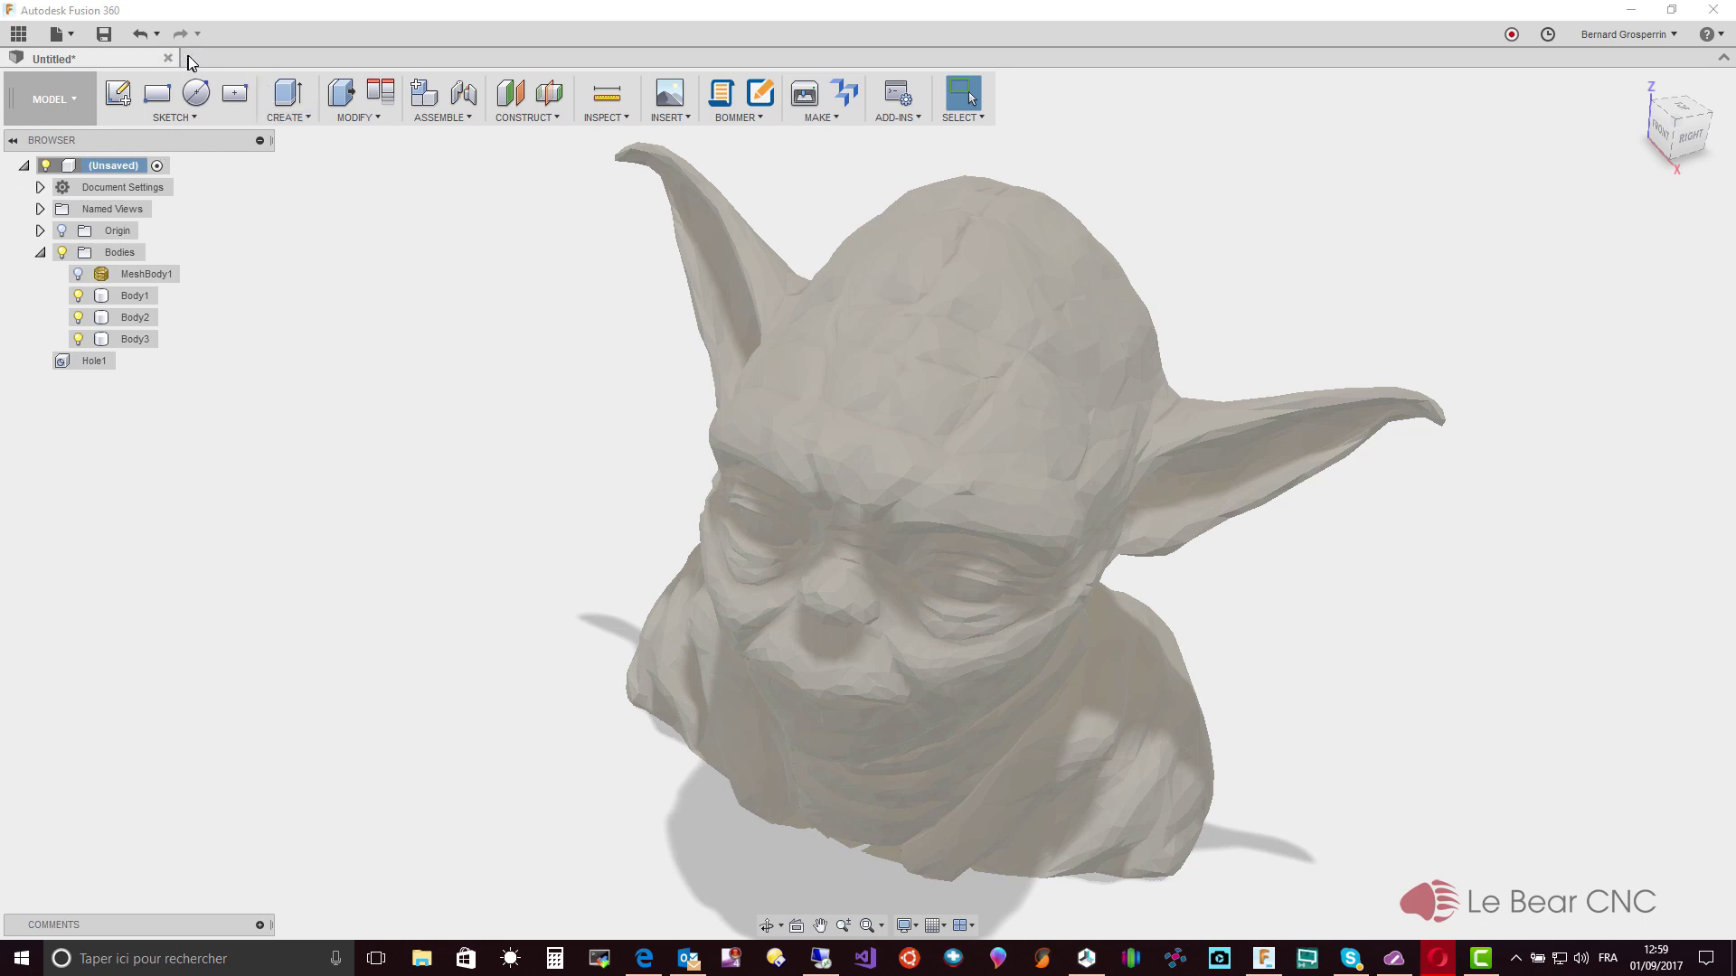
Create a new design and insert the exported BG_Yoda.stl mesh into it in millimetres
{"action": "left_click", "coordinate": [71, 39]}
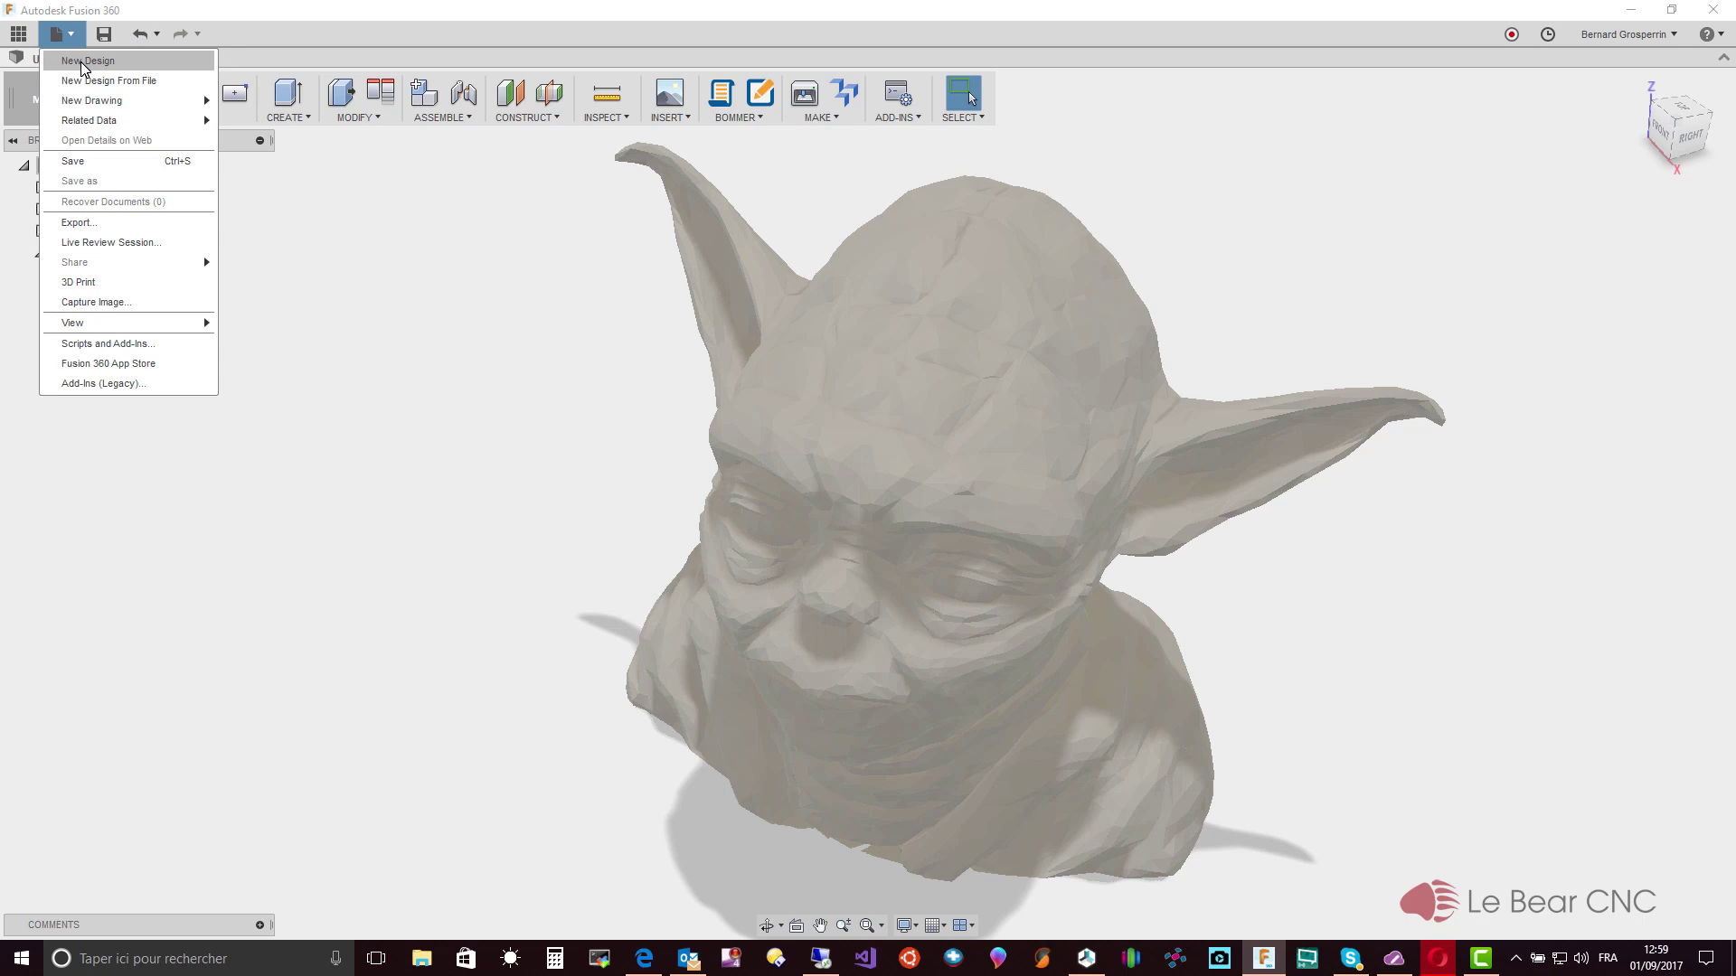
{"action": "left_click", "coordinate": [85, 61]}
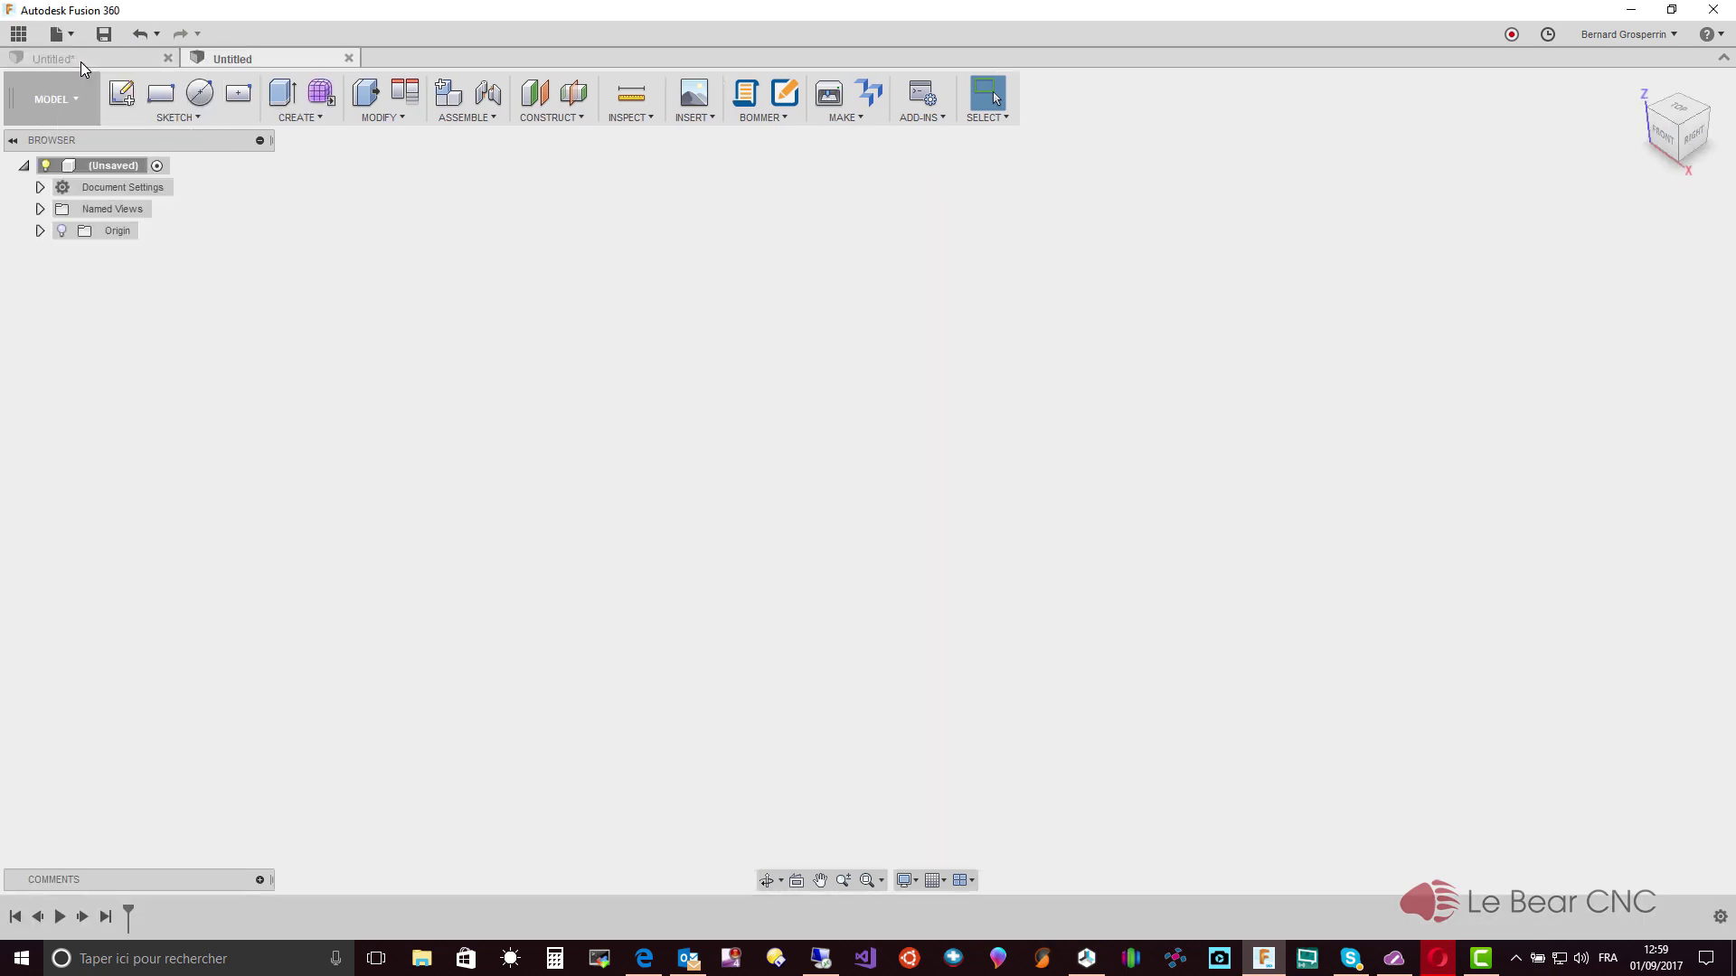
{"action": "left_click", "coordinate": [701, 117]}
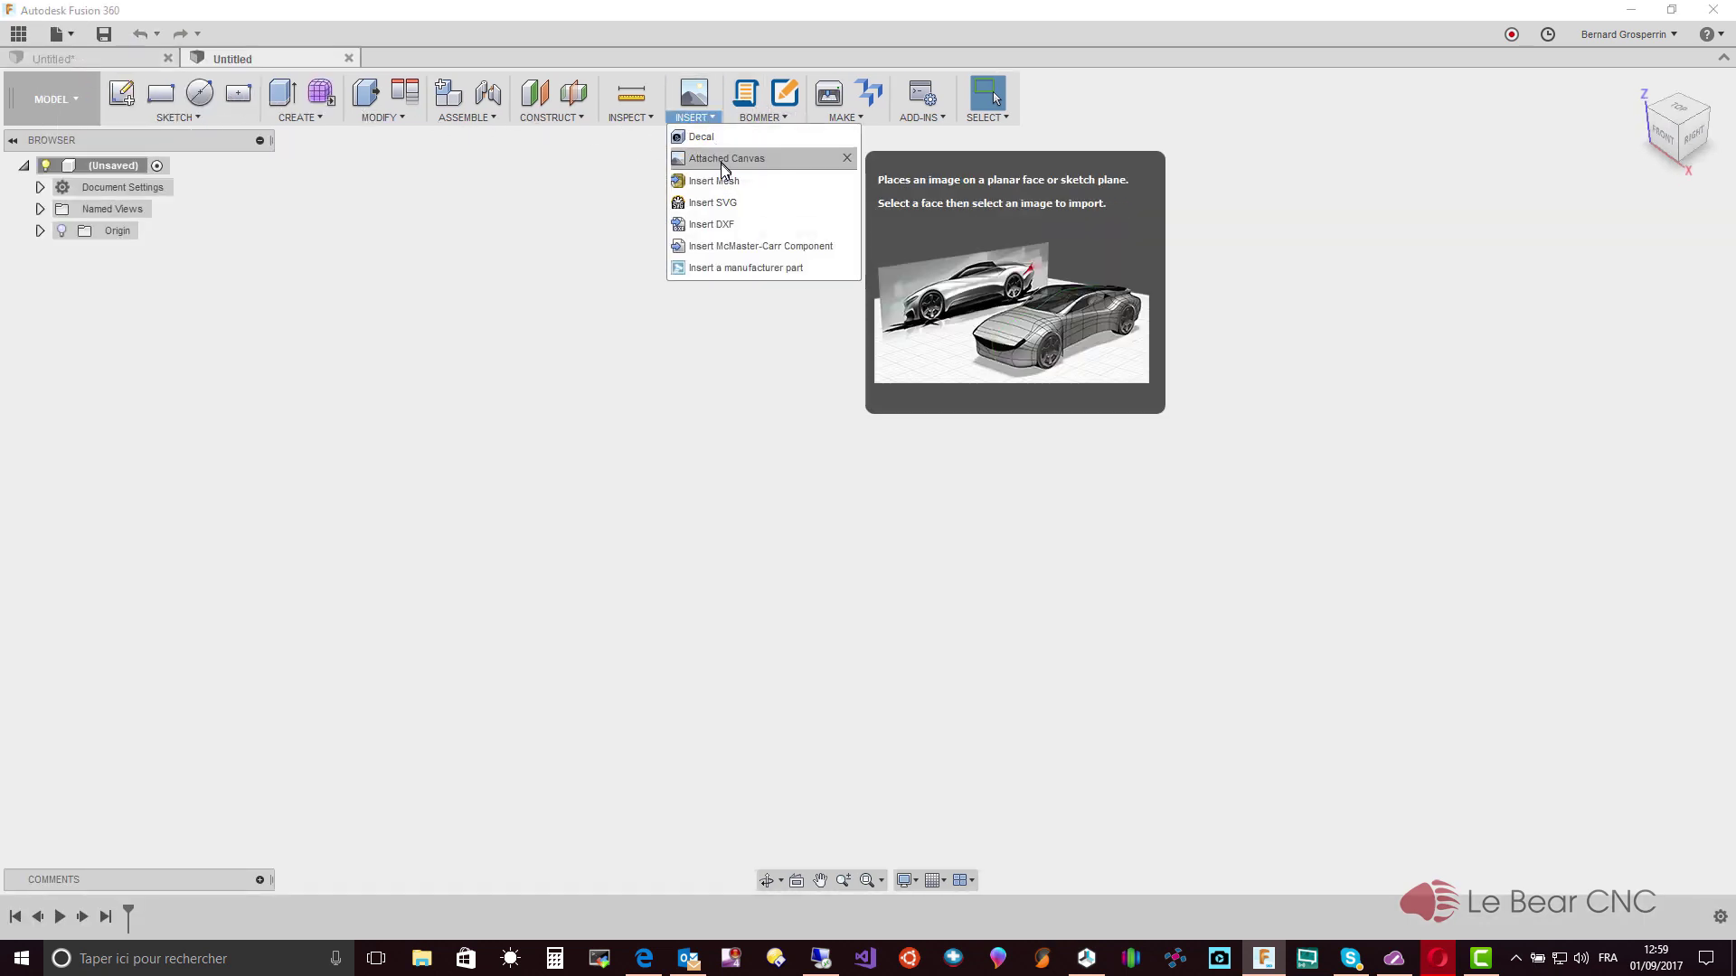
{"action": "left_click", "coordinate": [724, 182]}
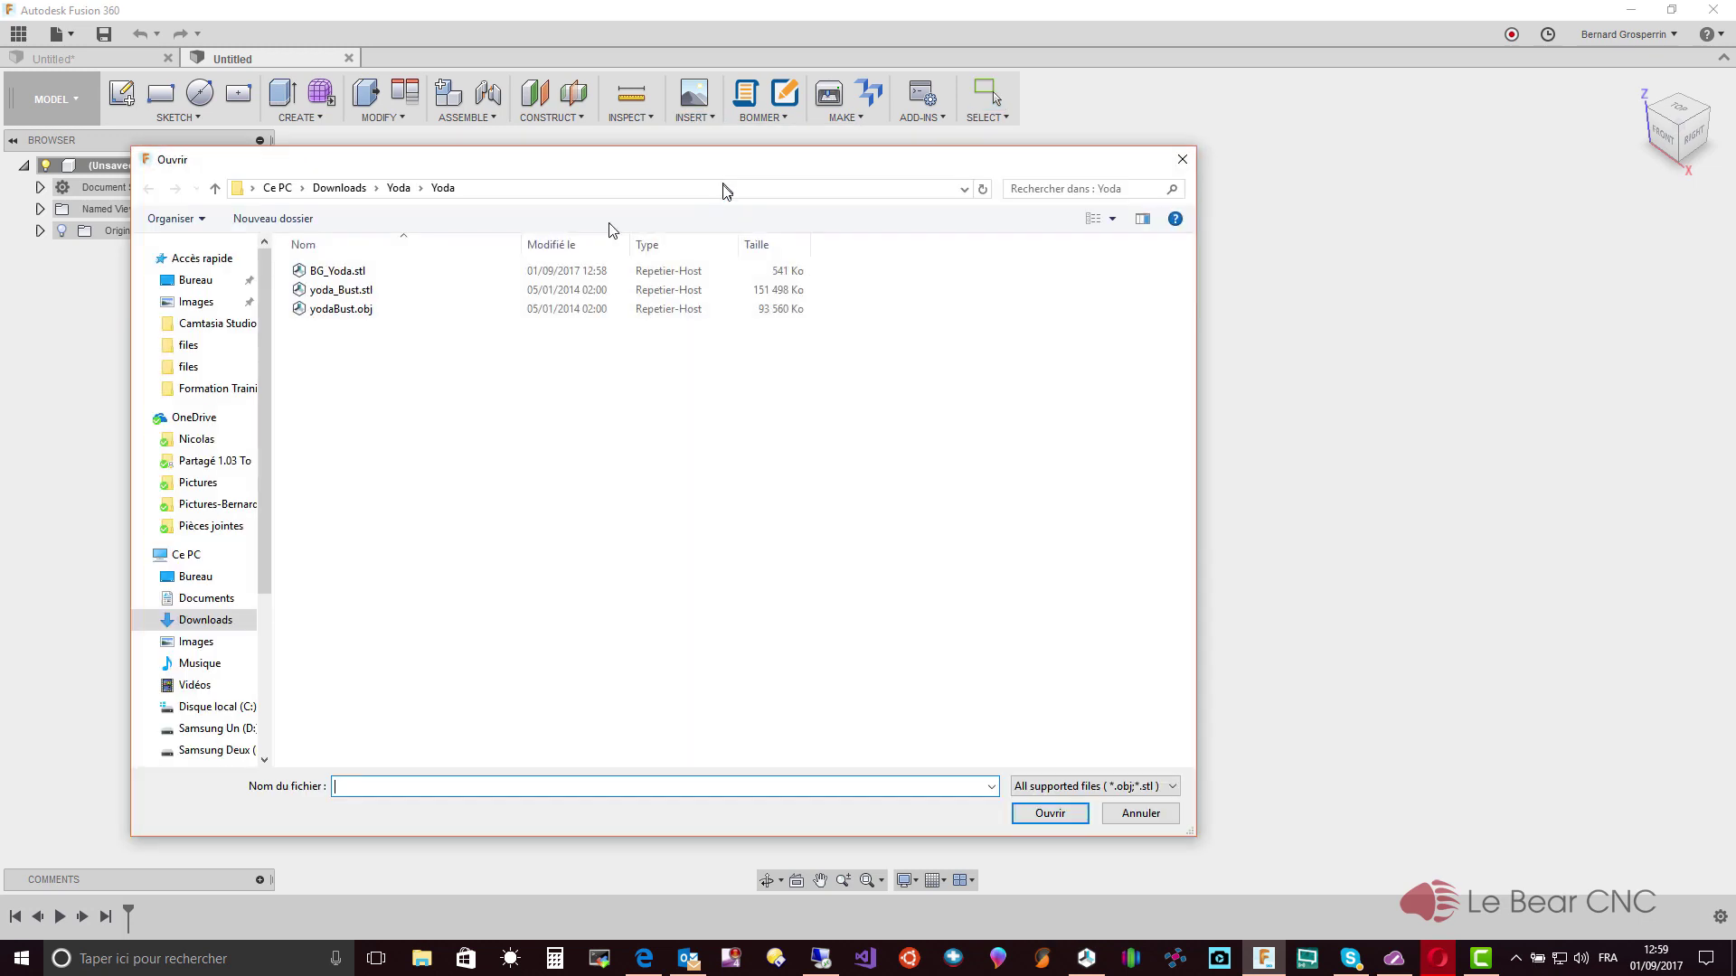
{"action": "left_click", "coordinate": [342, 272]}
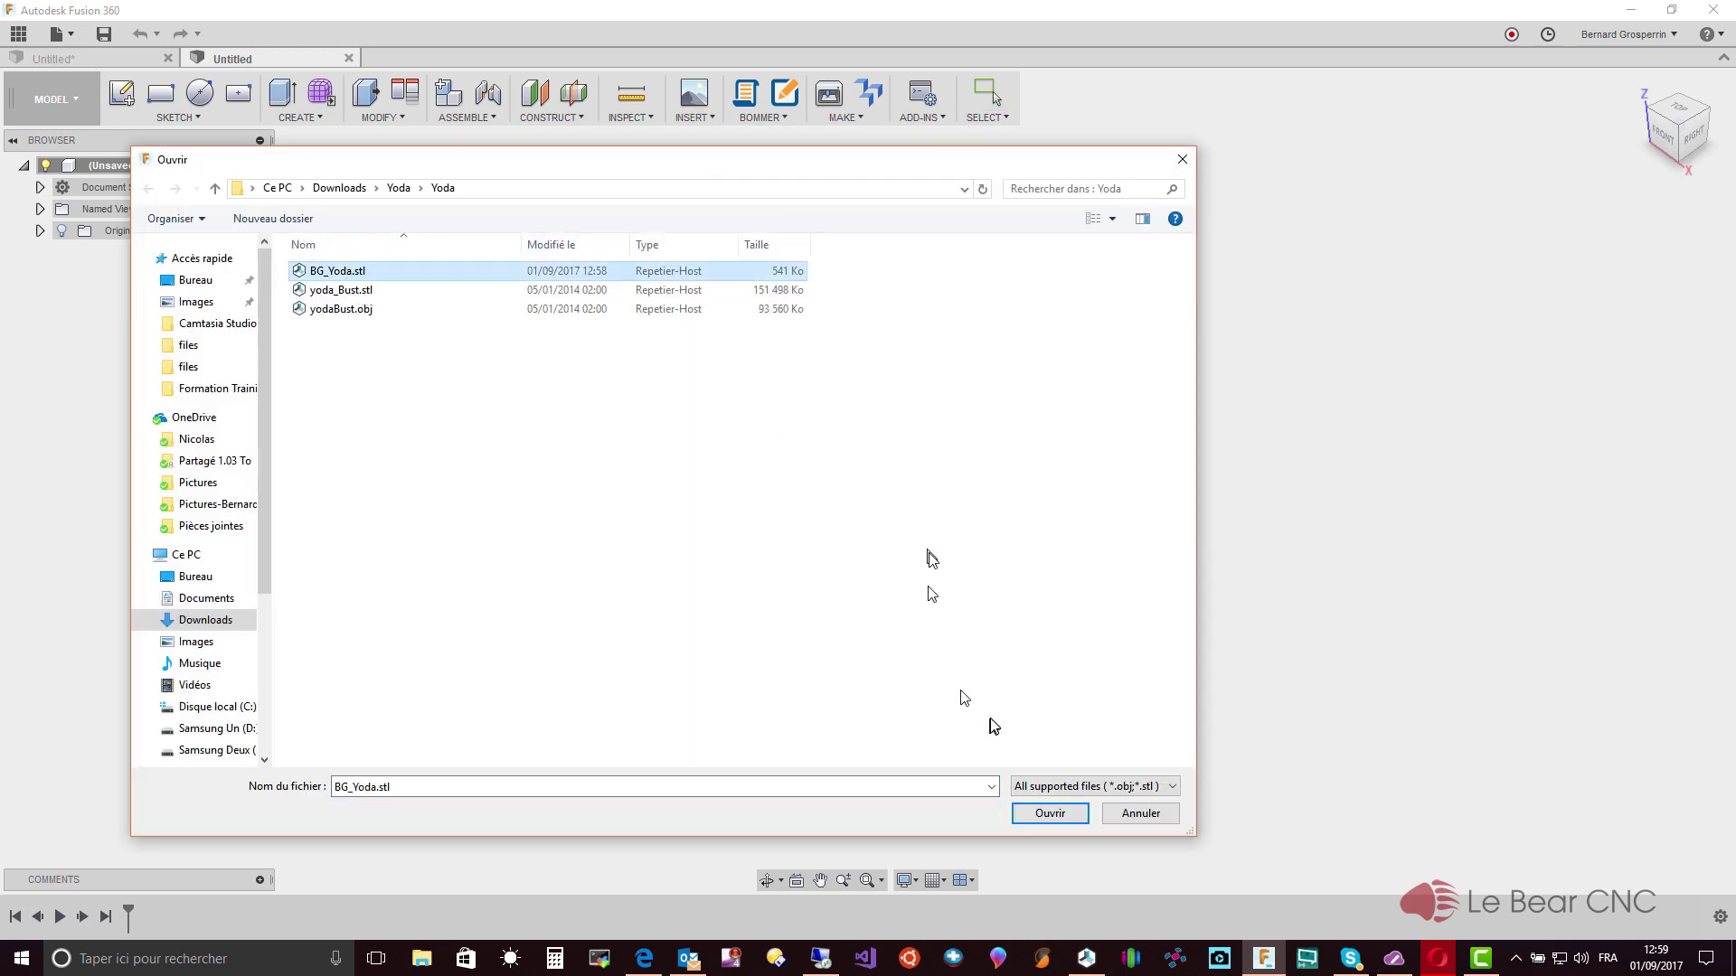
{"action": "left_click", "coordinate": [1047, 814]}
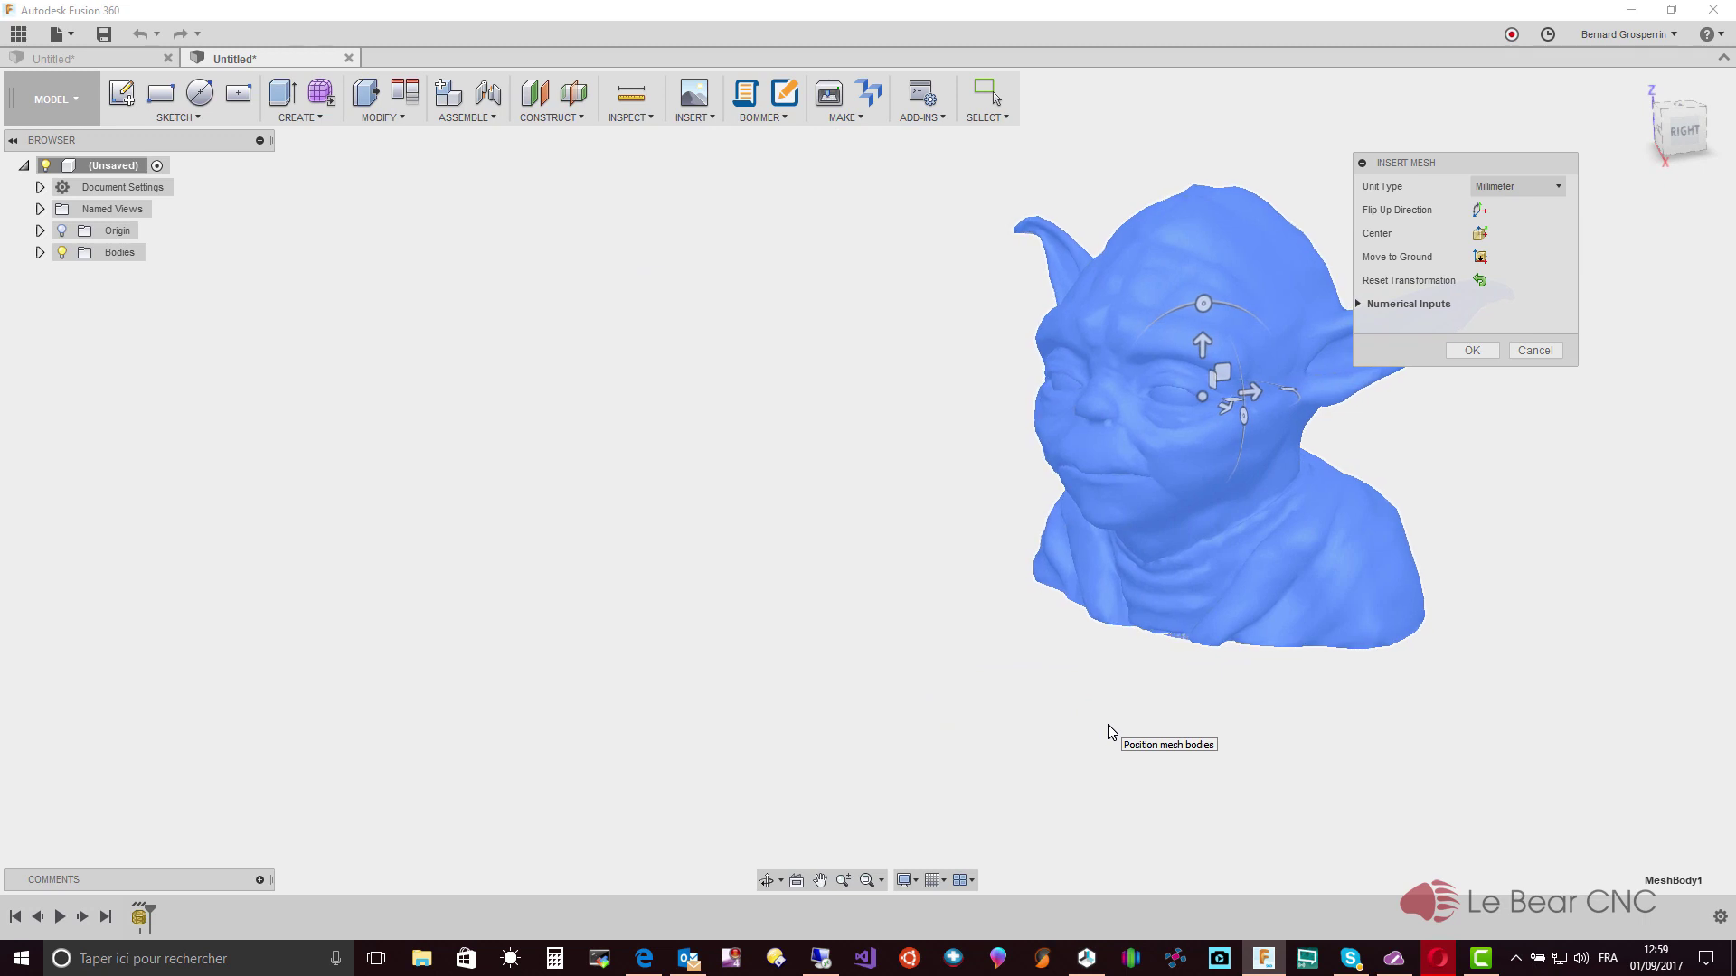
{"action": "left_click", "coordinate": [1669, 14]}
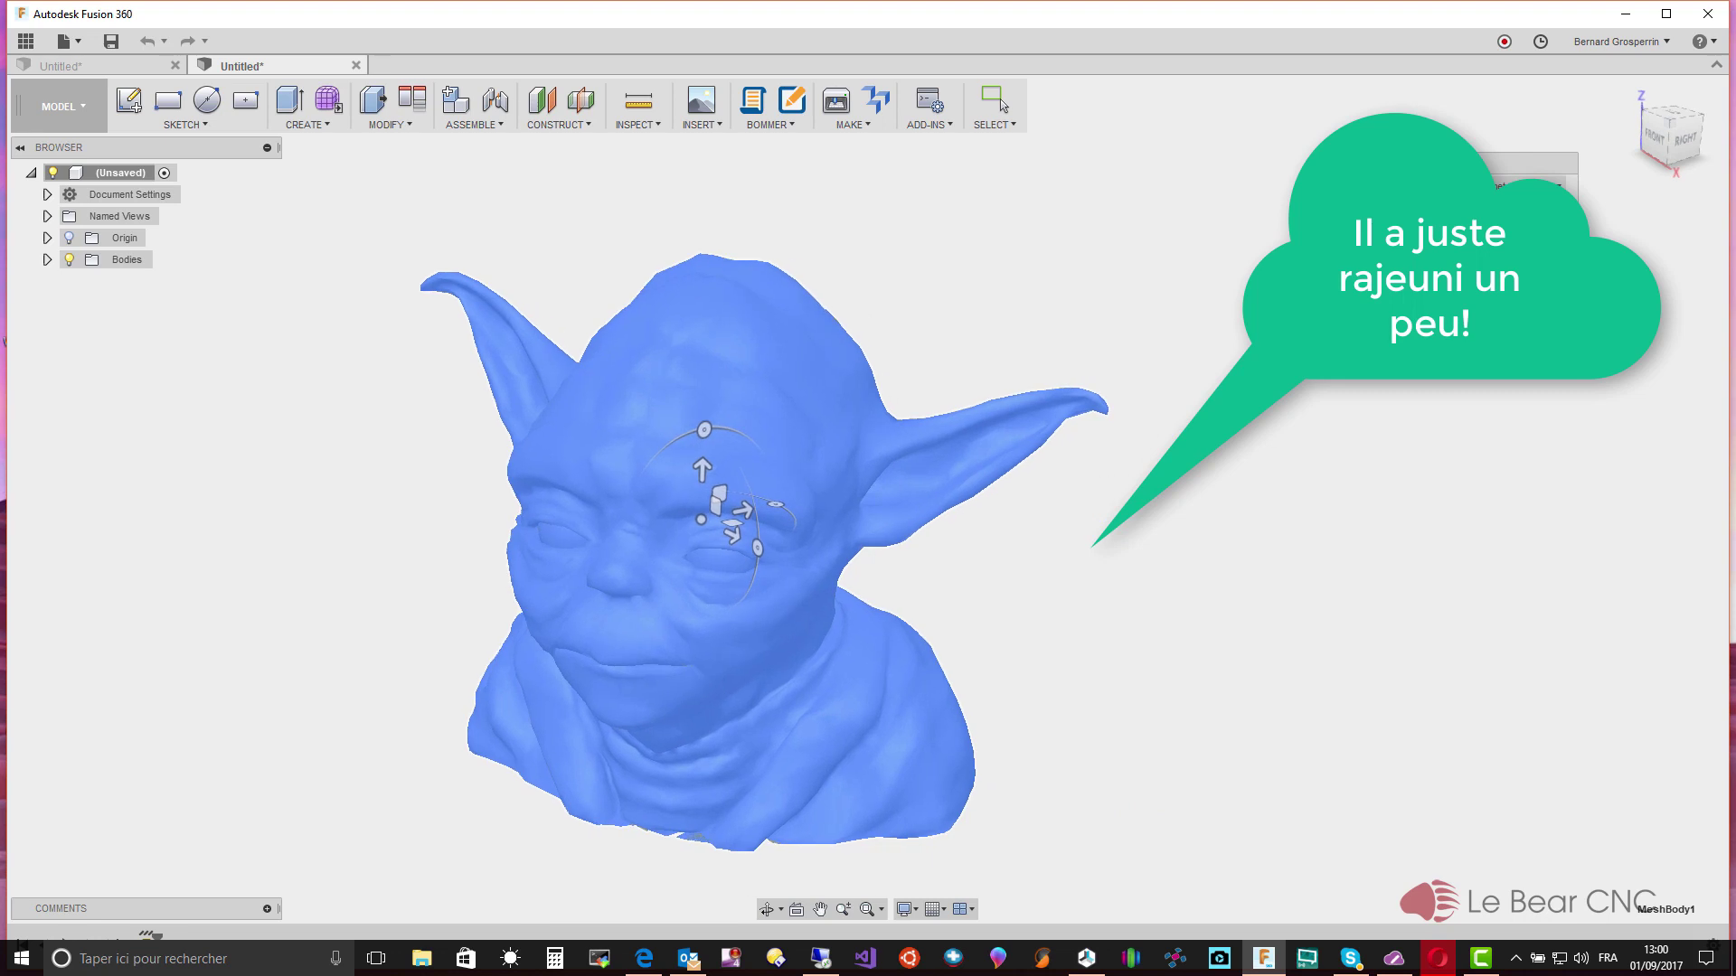
{"action": "left_click", "coordinate": [995, 101]}
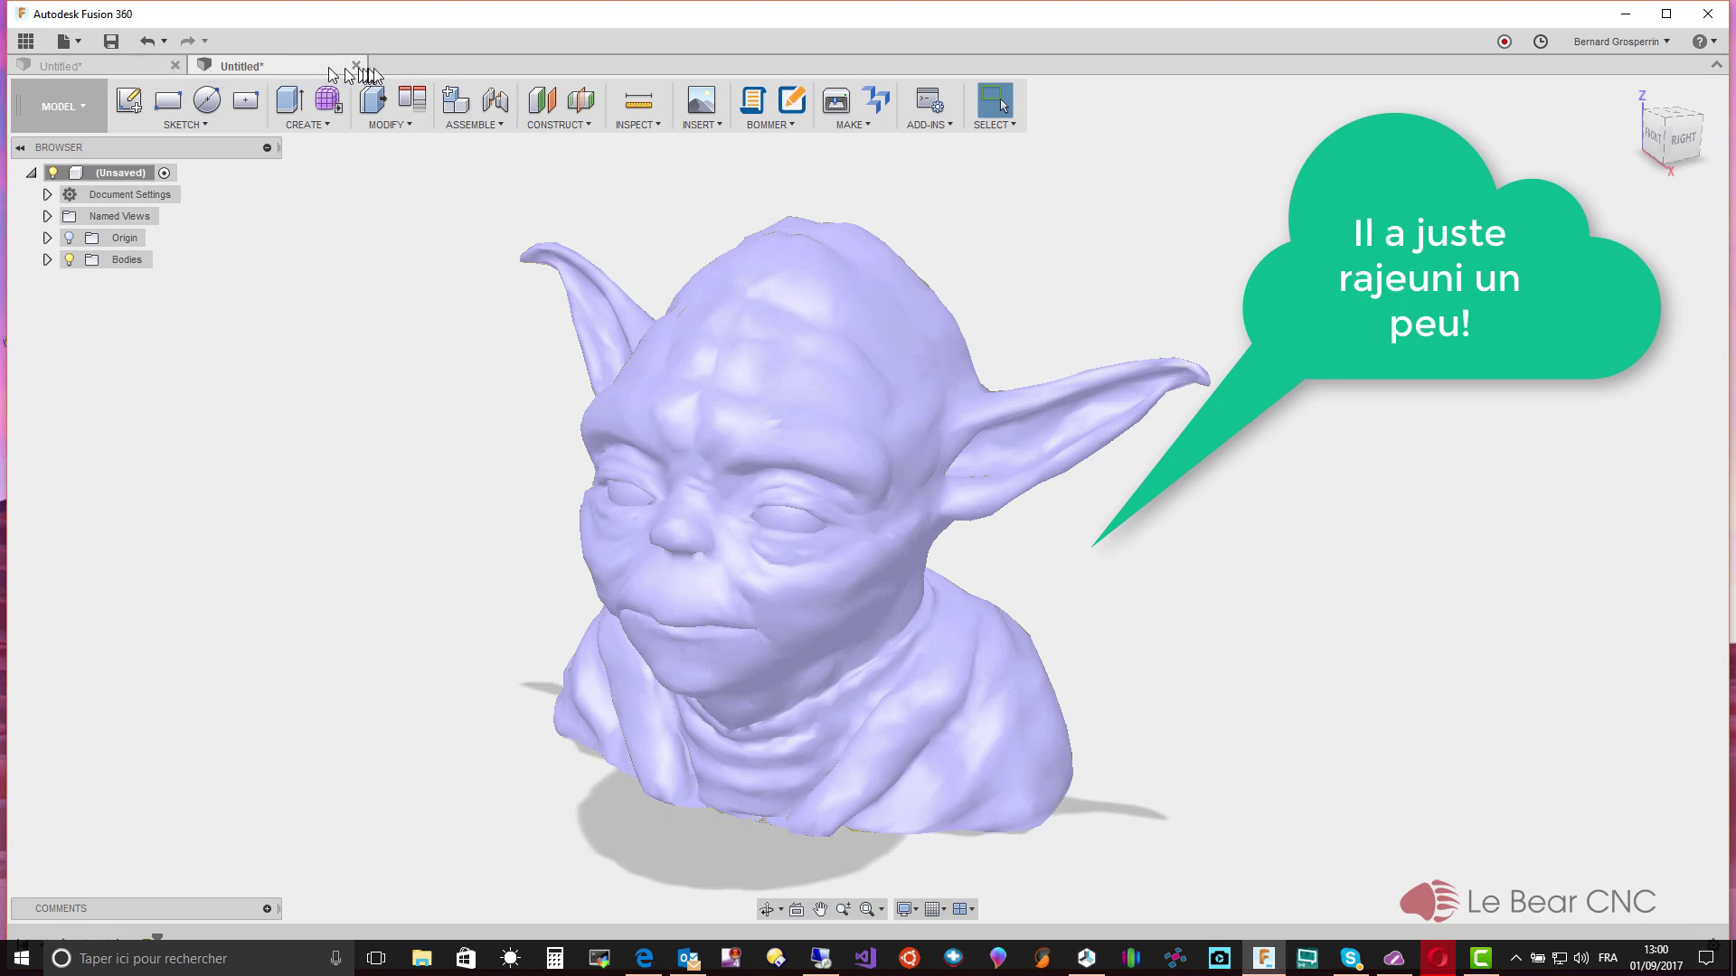
Create another new design and insert the original yoda_Bust.stl mesh into it in millimetres
{"action": "left_click", "coordinate": [71, 42]}
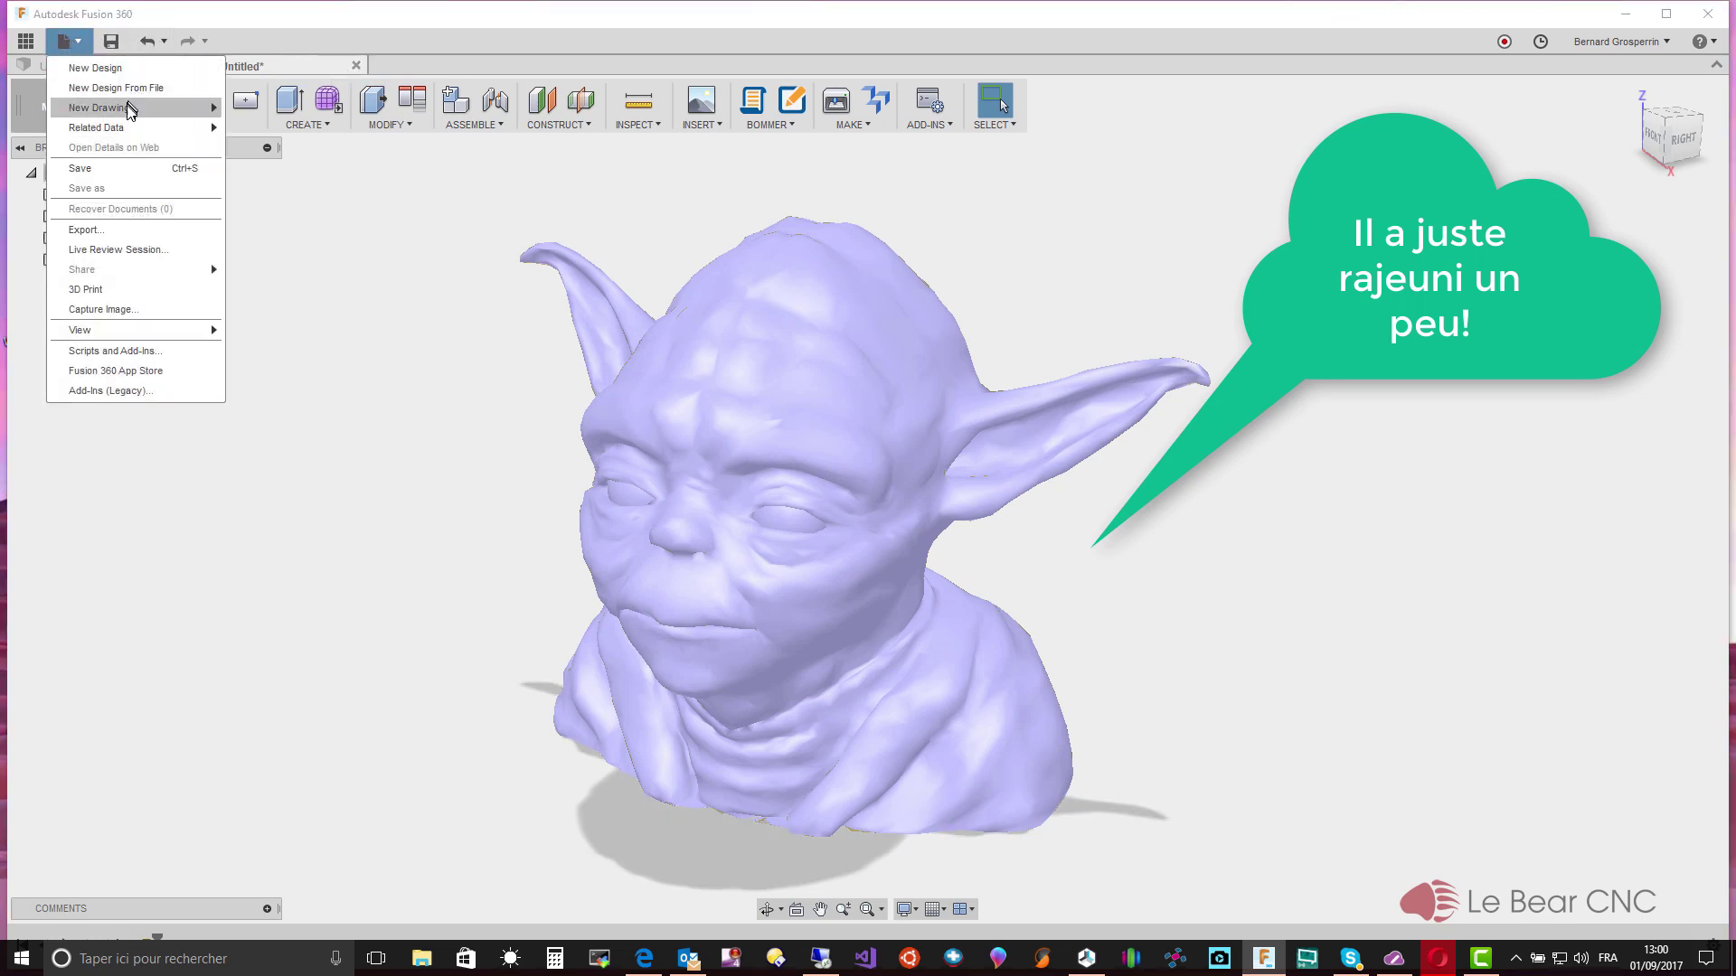
{"action": "left_click", "coordinate": [122, 72]}
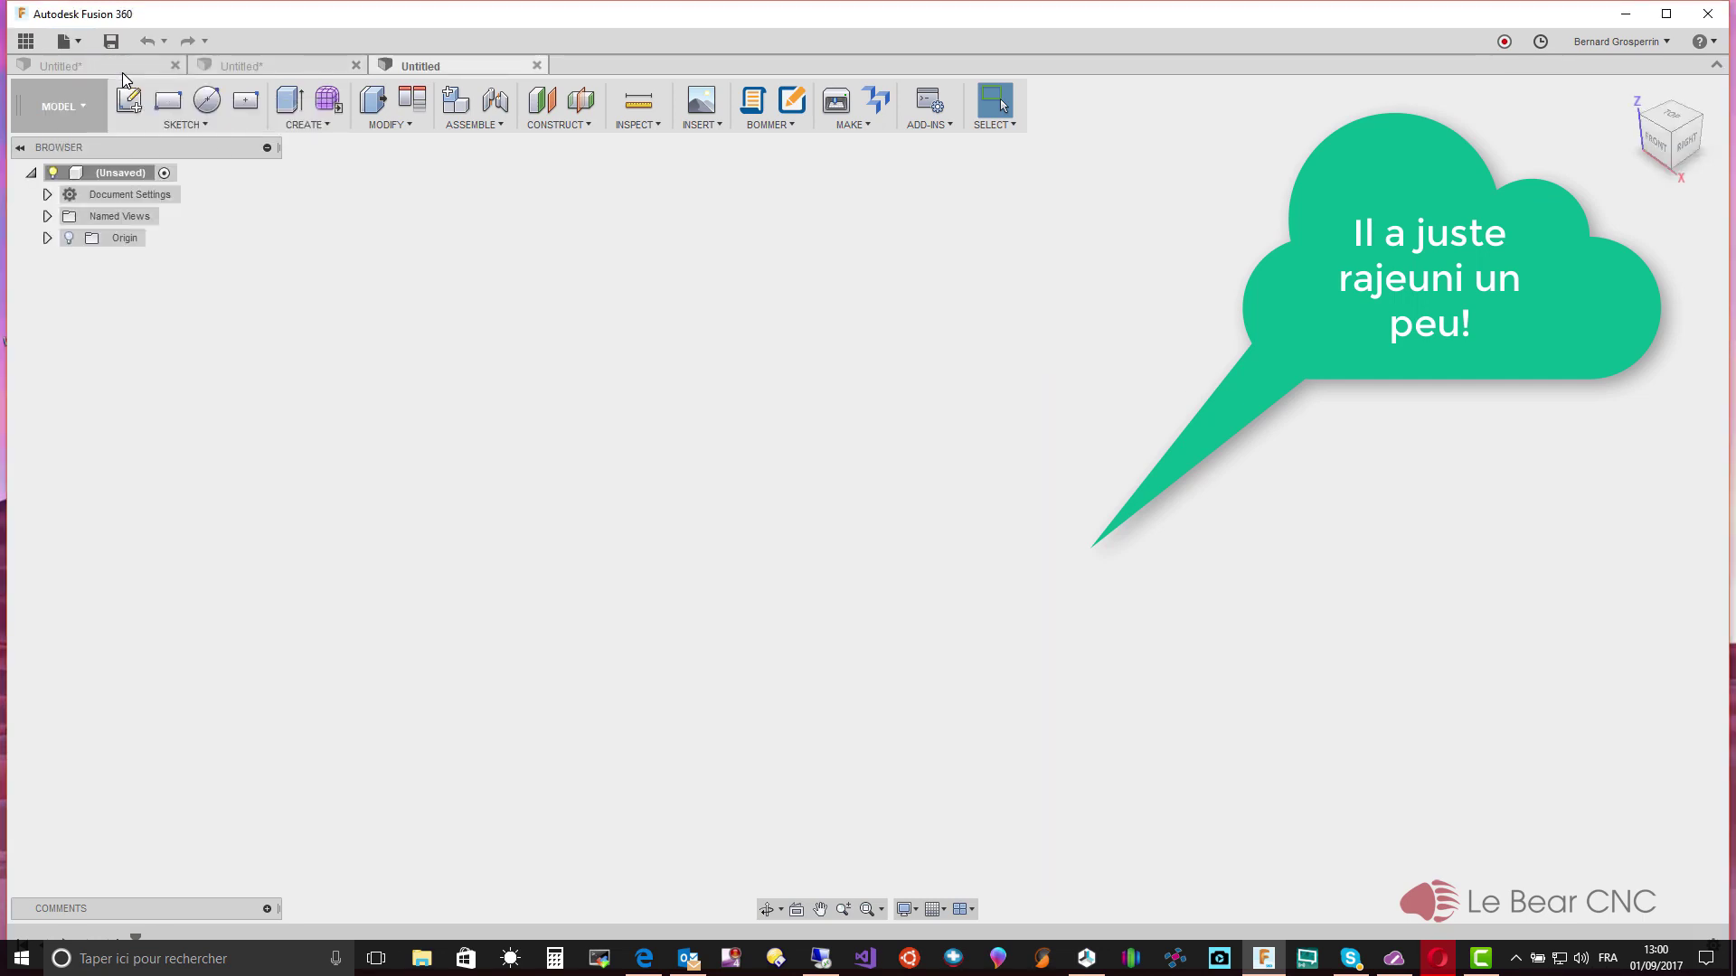
{"action": "left_click", "coordinate": [648, 126]}
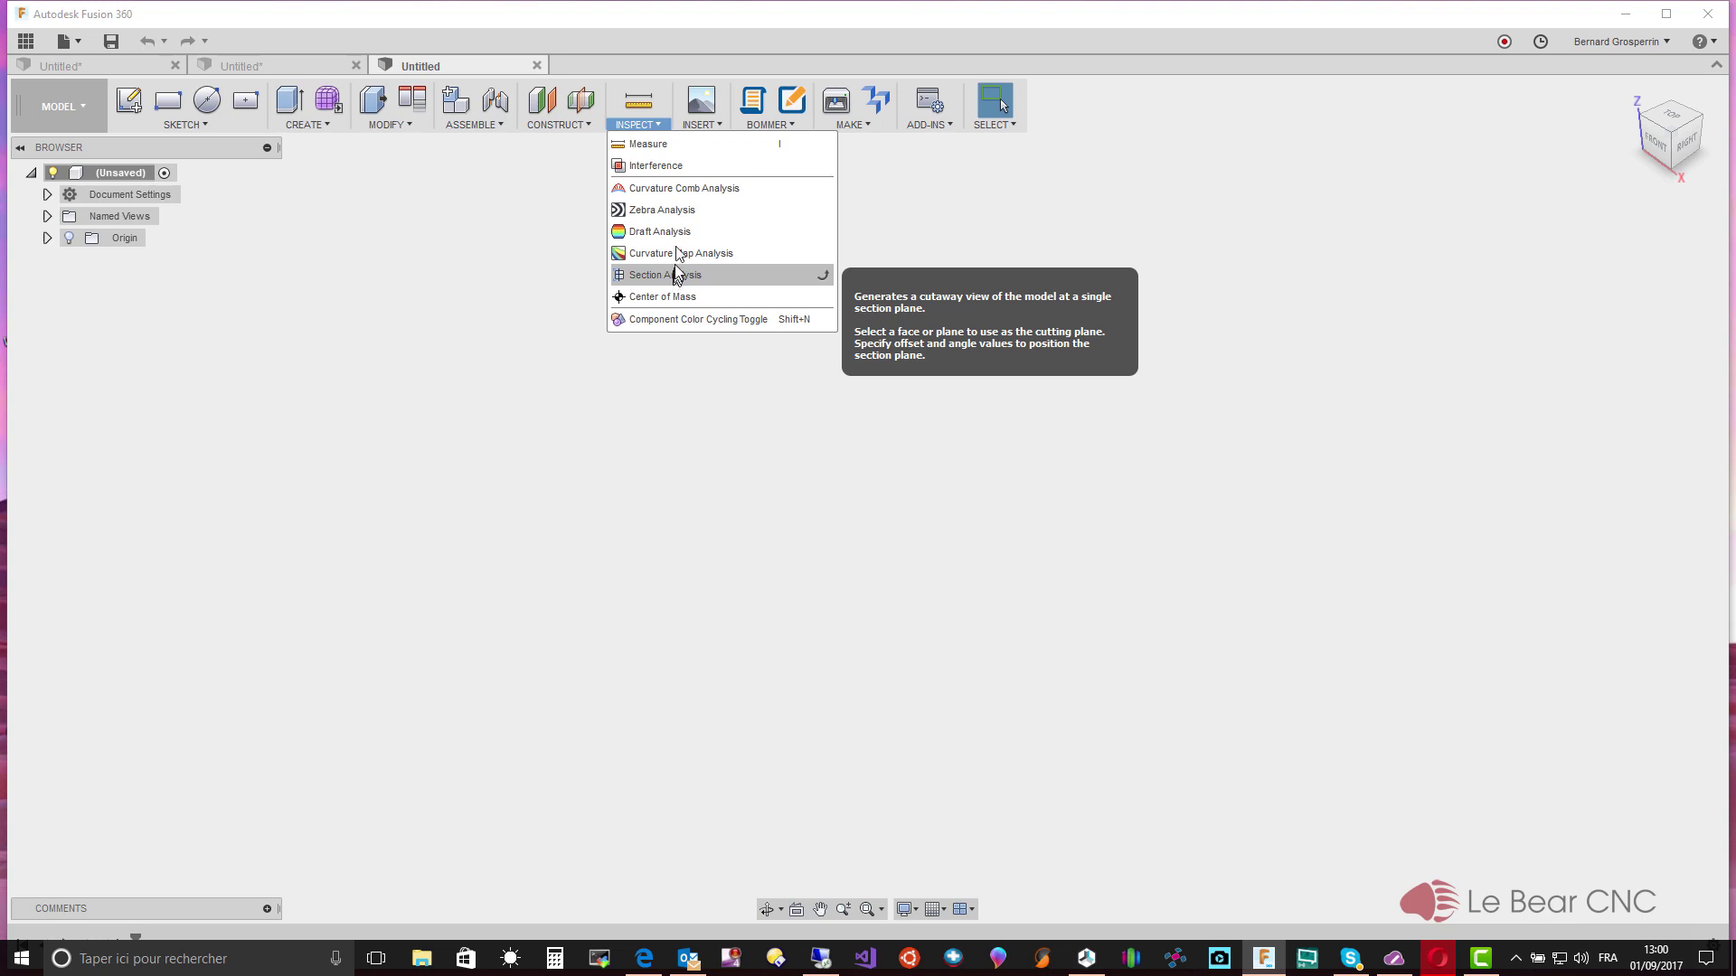
{"action": "left_click", "coordinate": [768, 125]}
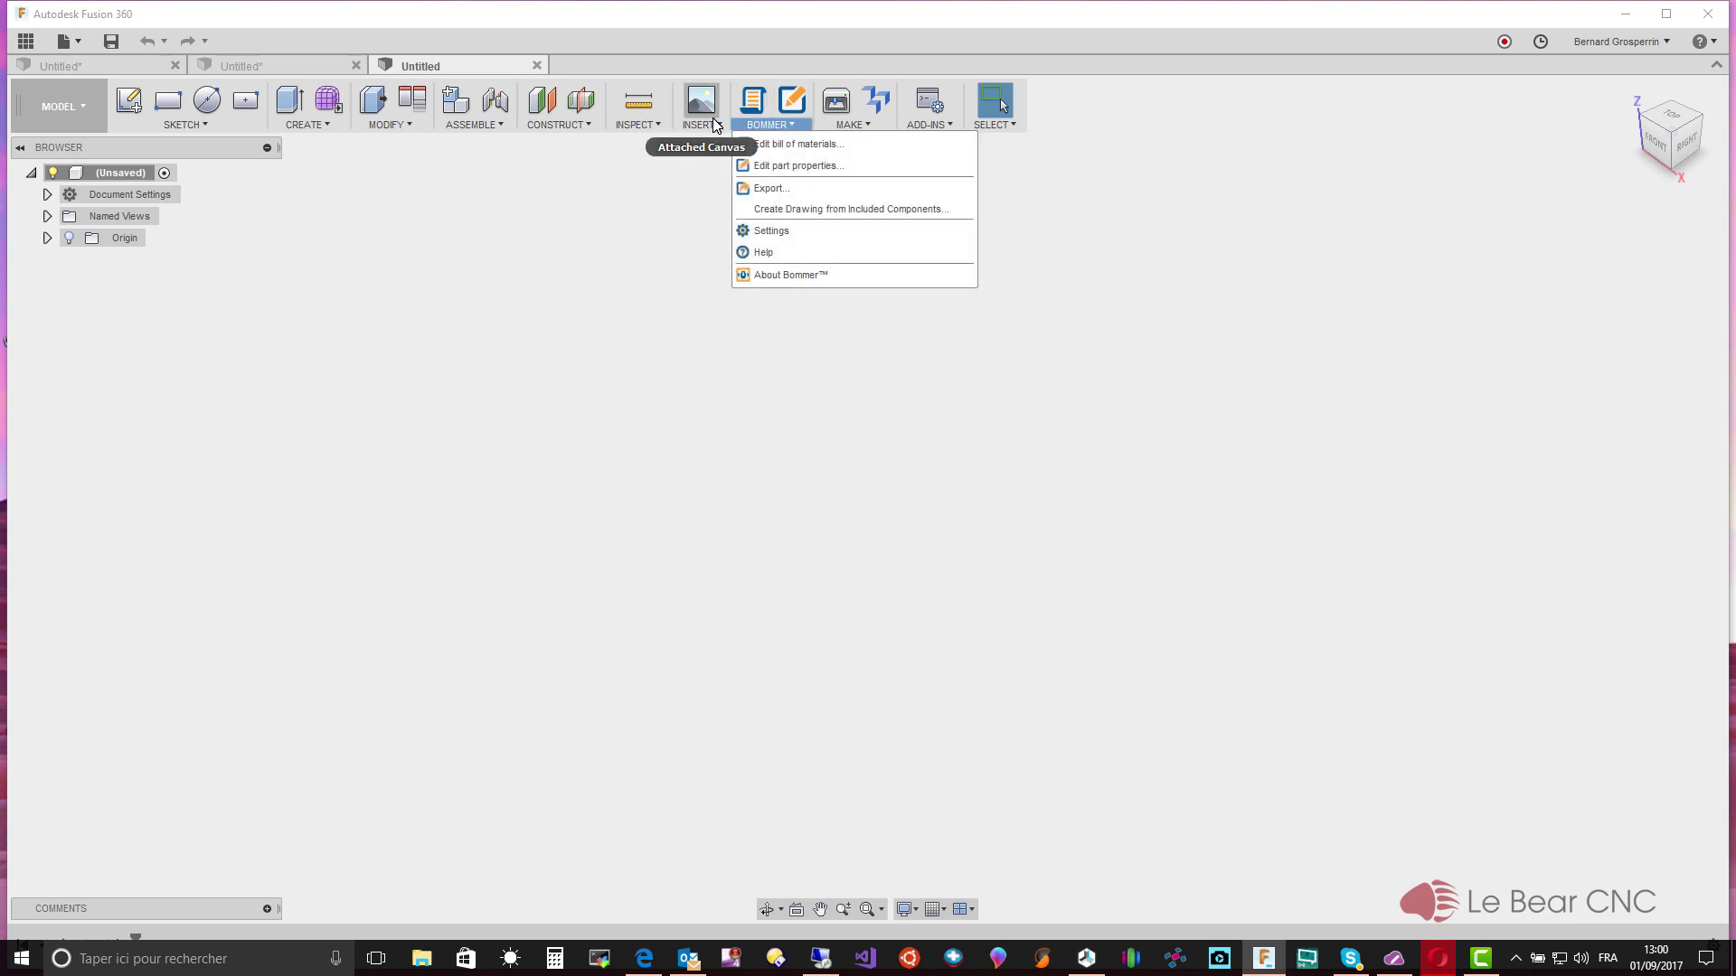
{"action": "left_click", "coordinate": [702, 125]}
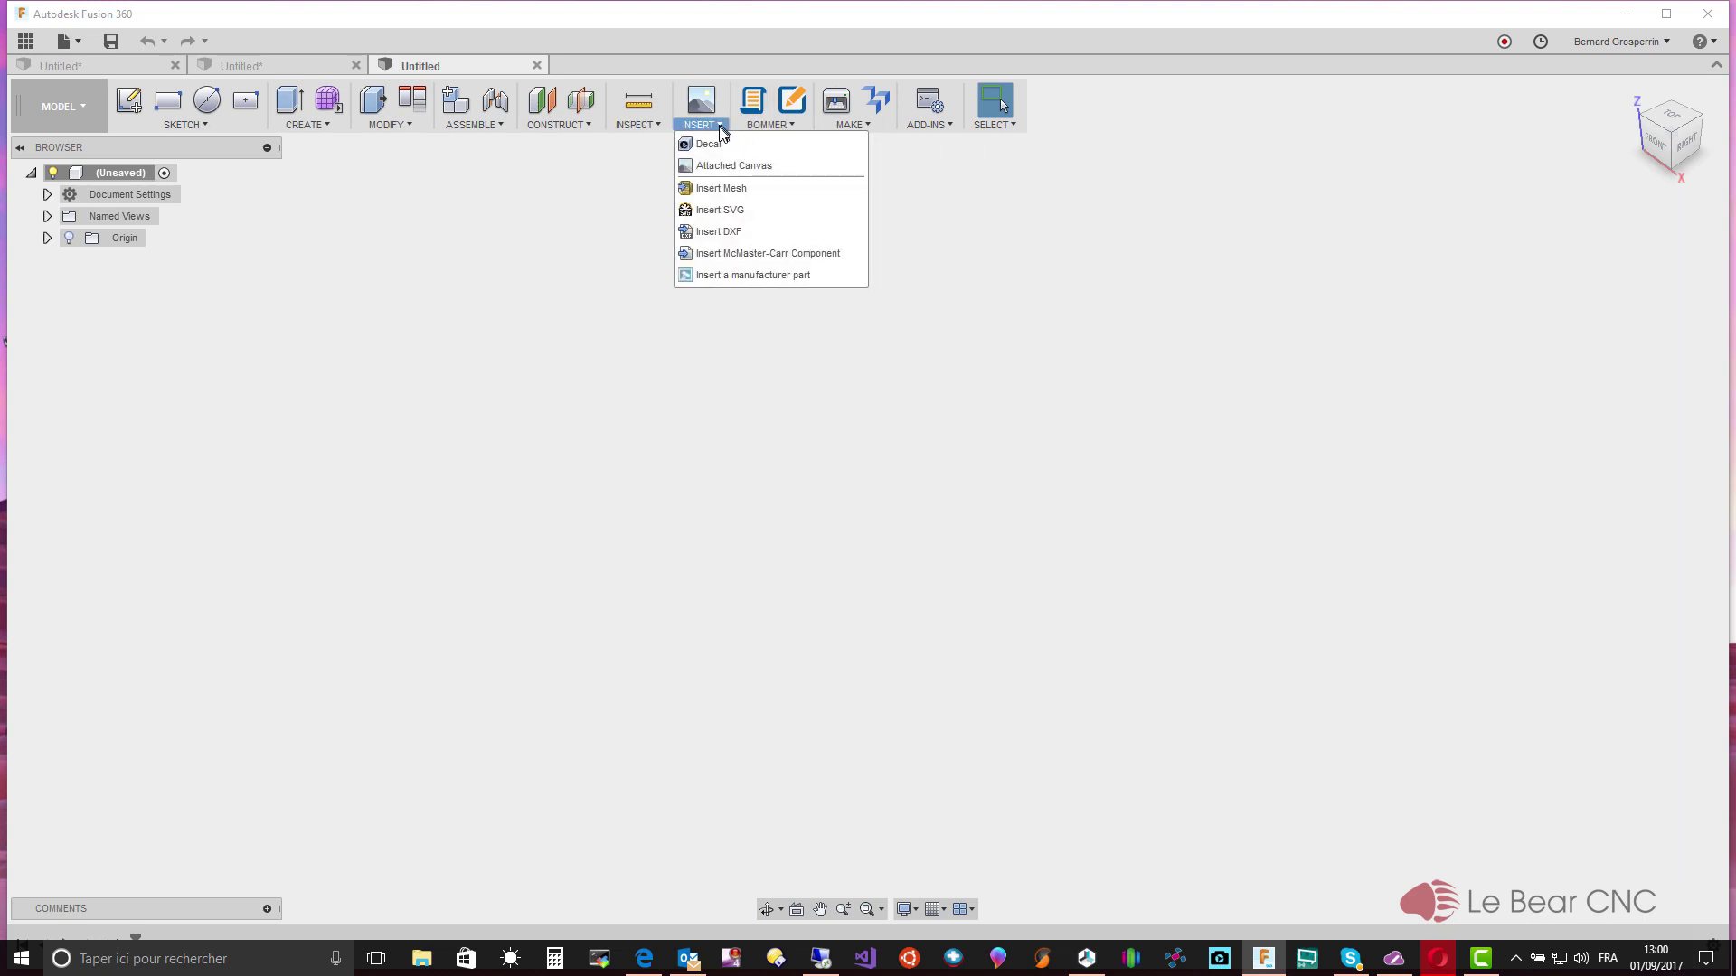
{"action": "left_click", "coordinate": [724, 189]}
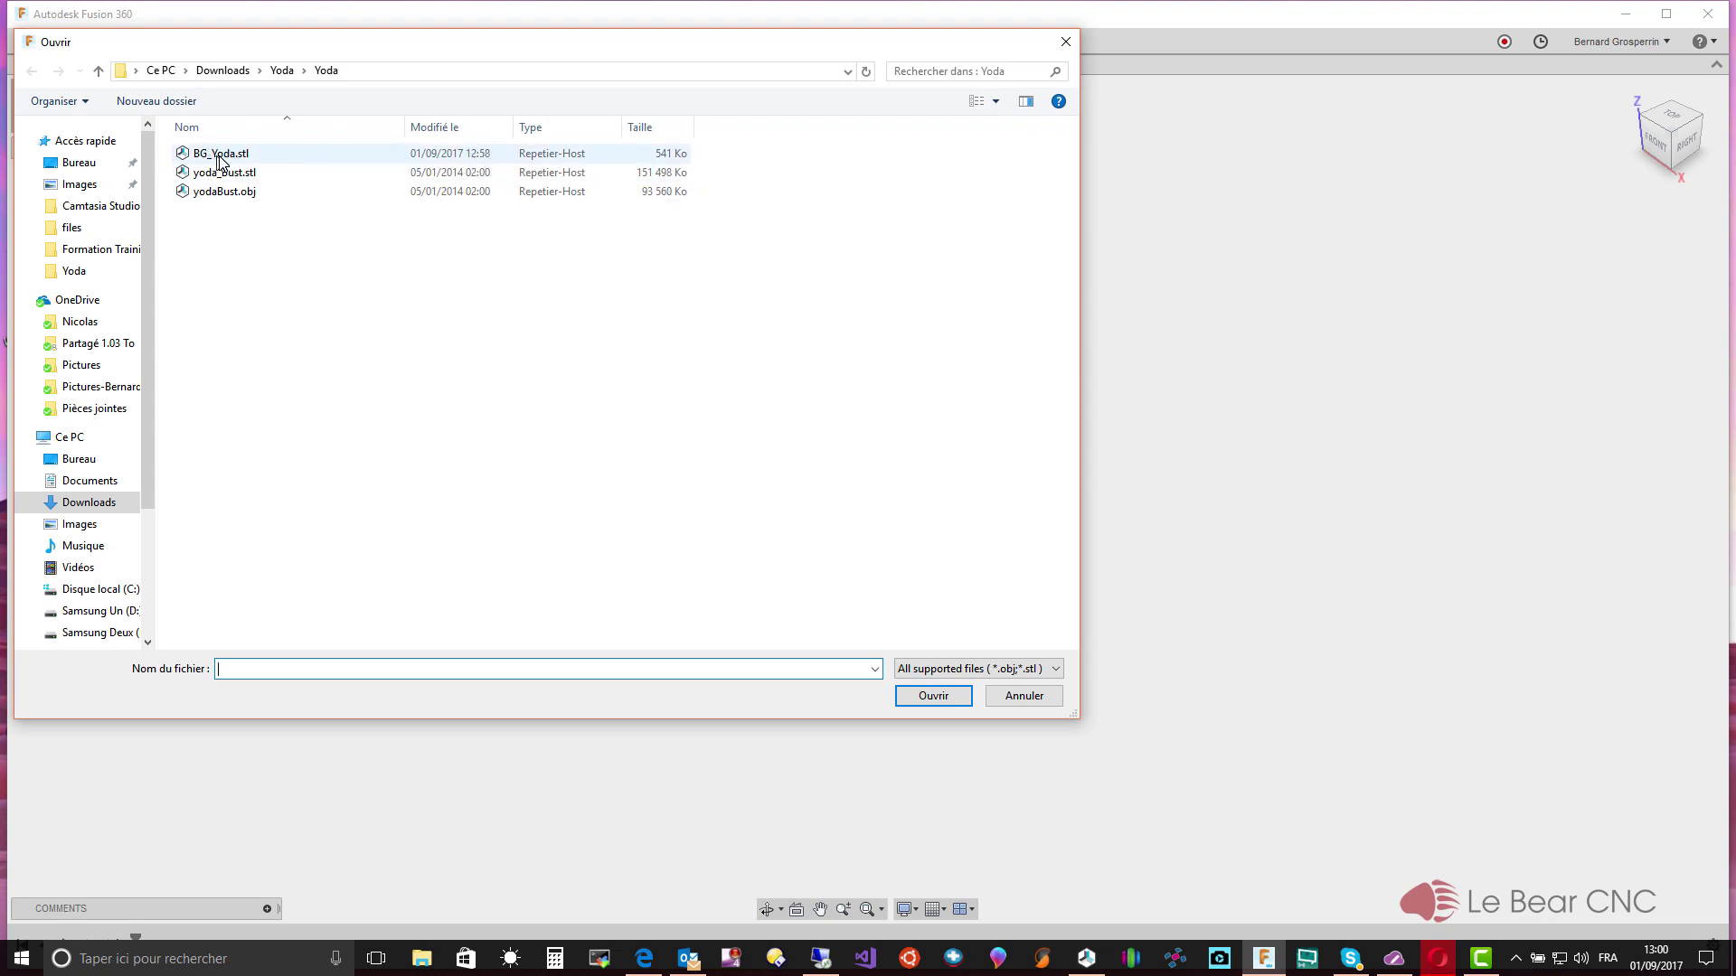
{"action": "left_click", "coordinate": [223, 174]}
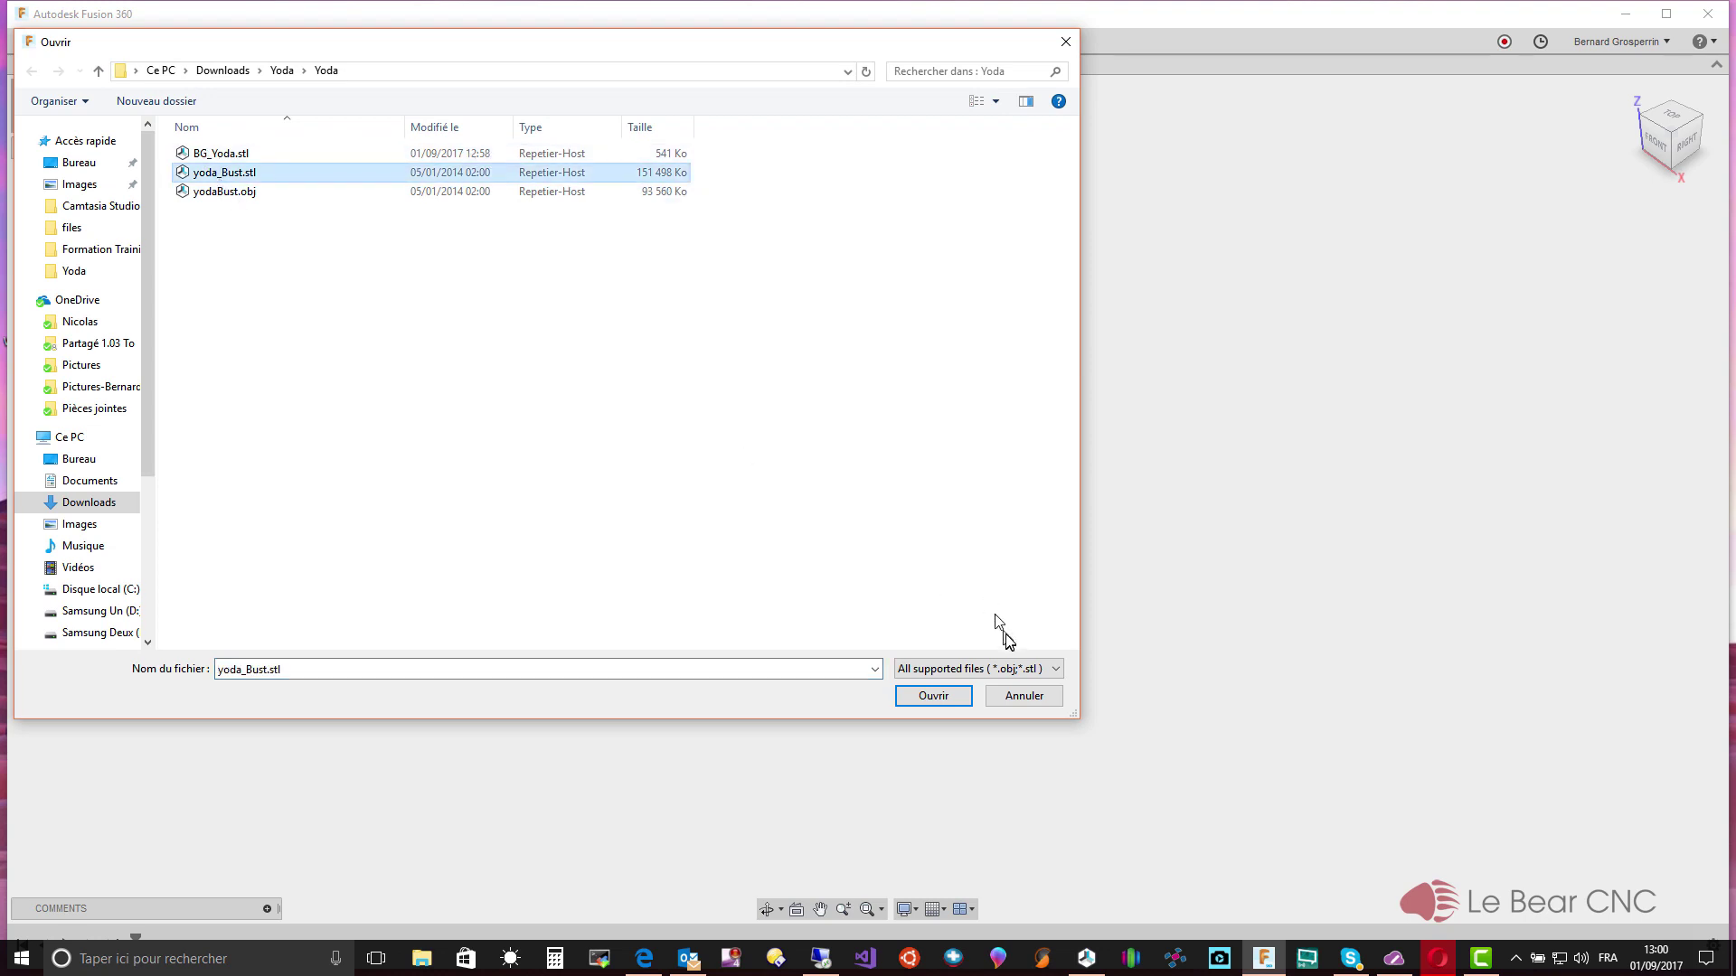
{"action": "left_click", "coordinate": [940, 695]}
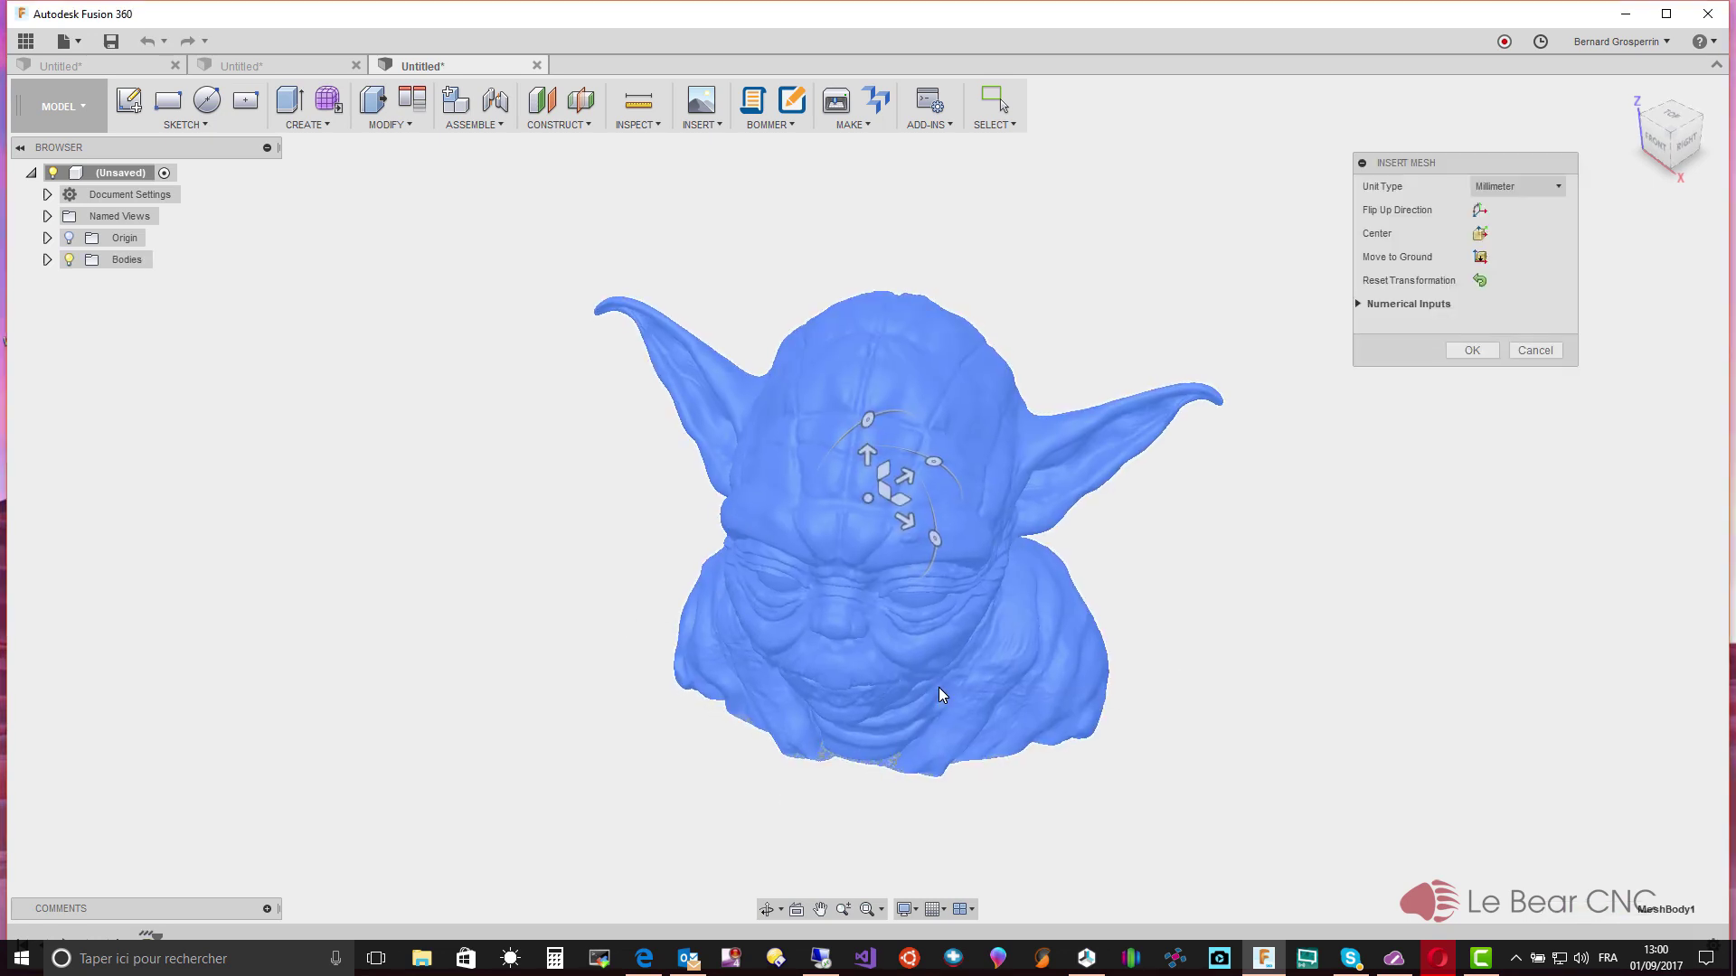
{"action": "middle_click_drag", "start_coordinate": [938, 687], "coordinate": [1016, 684], "text": "shift"}
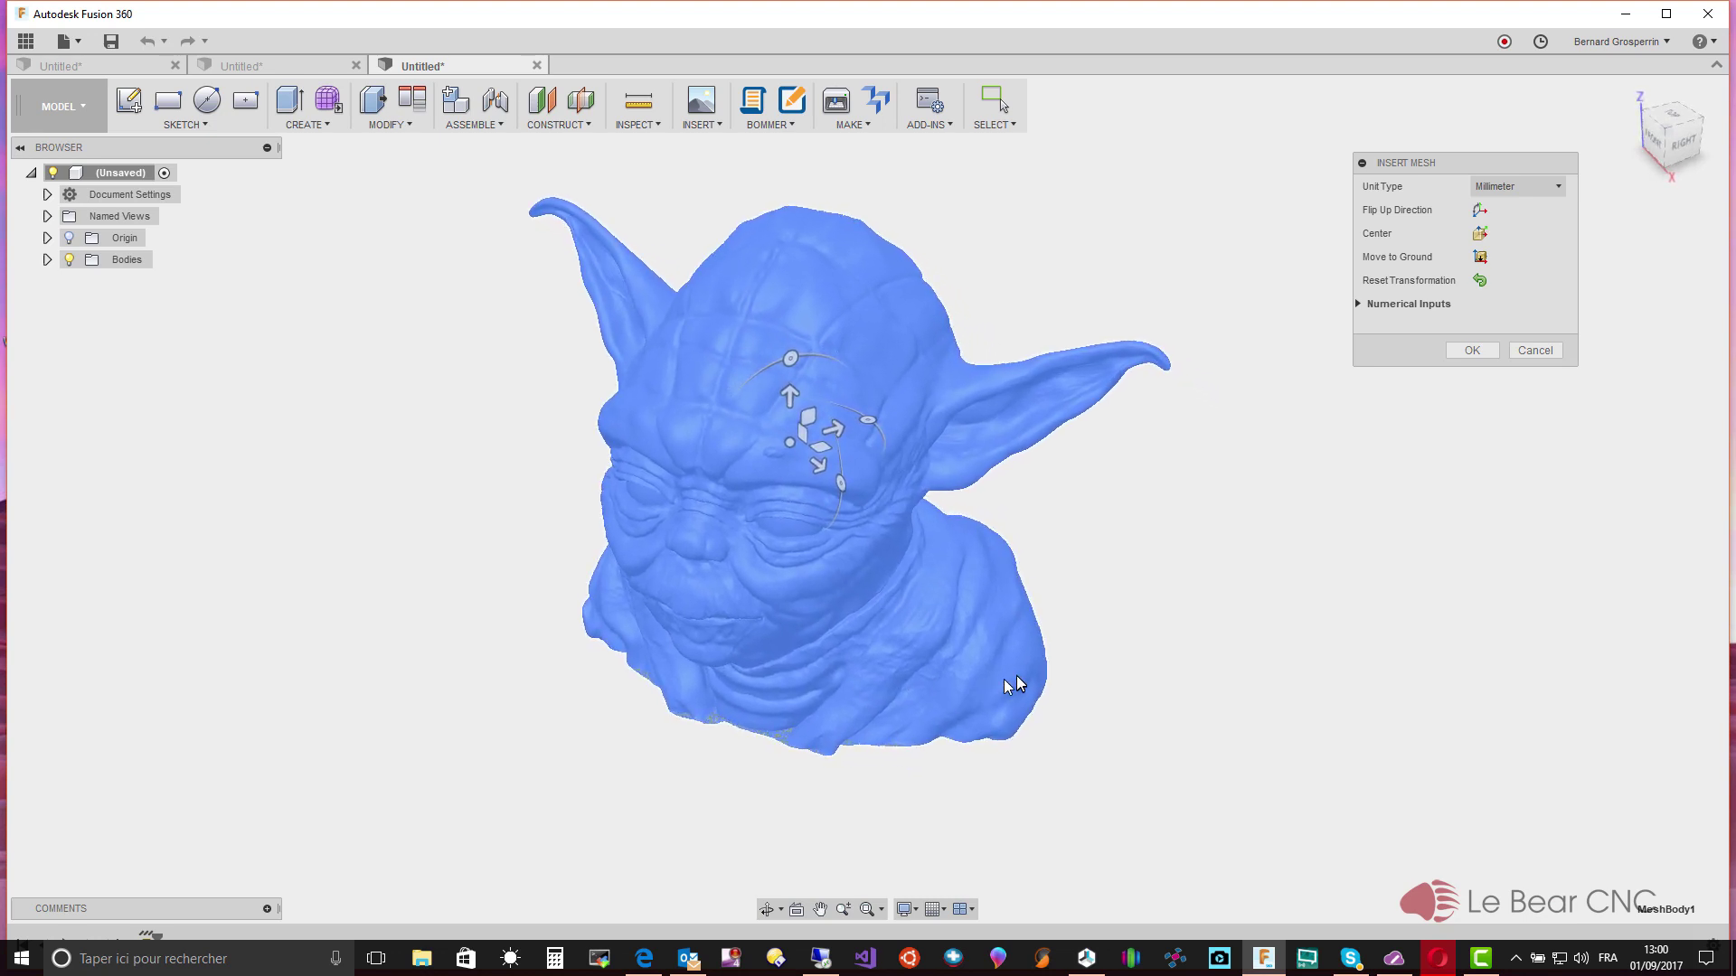
{"action": "left_click", "coordinate": [1472, 351]}
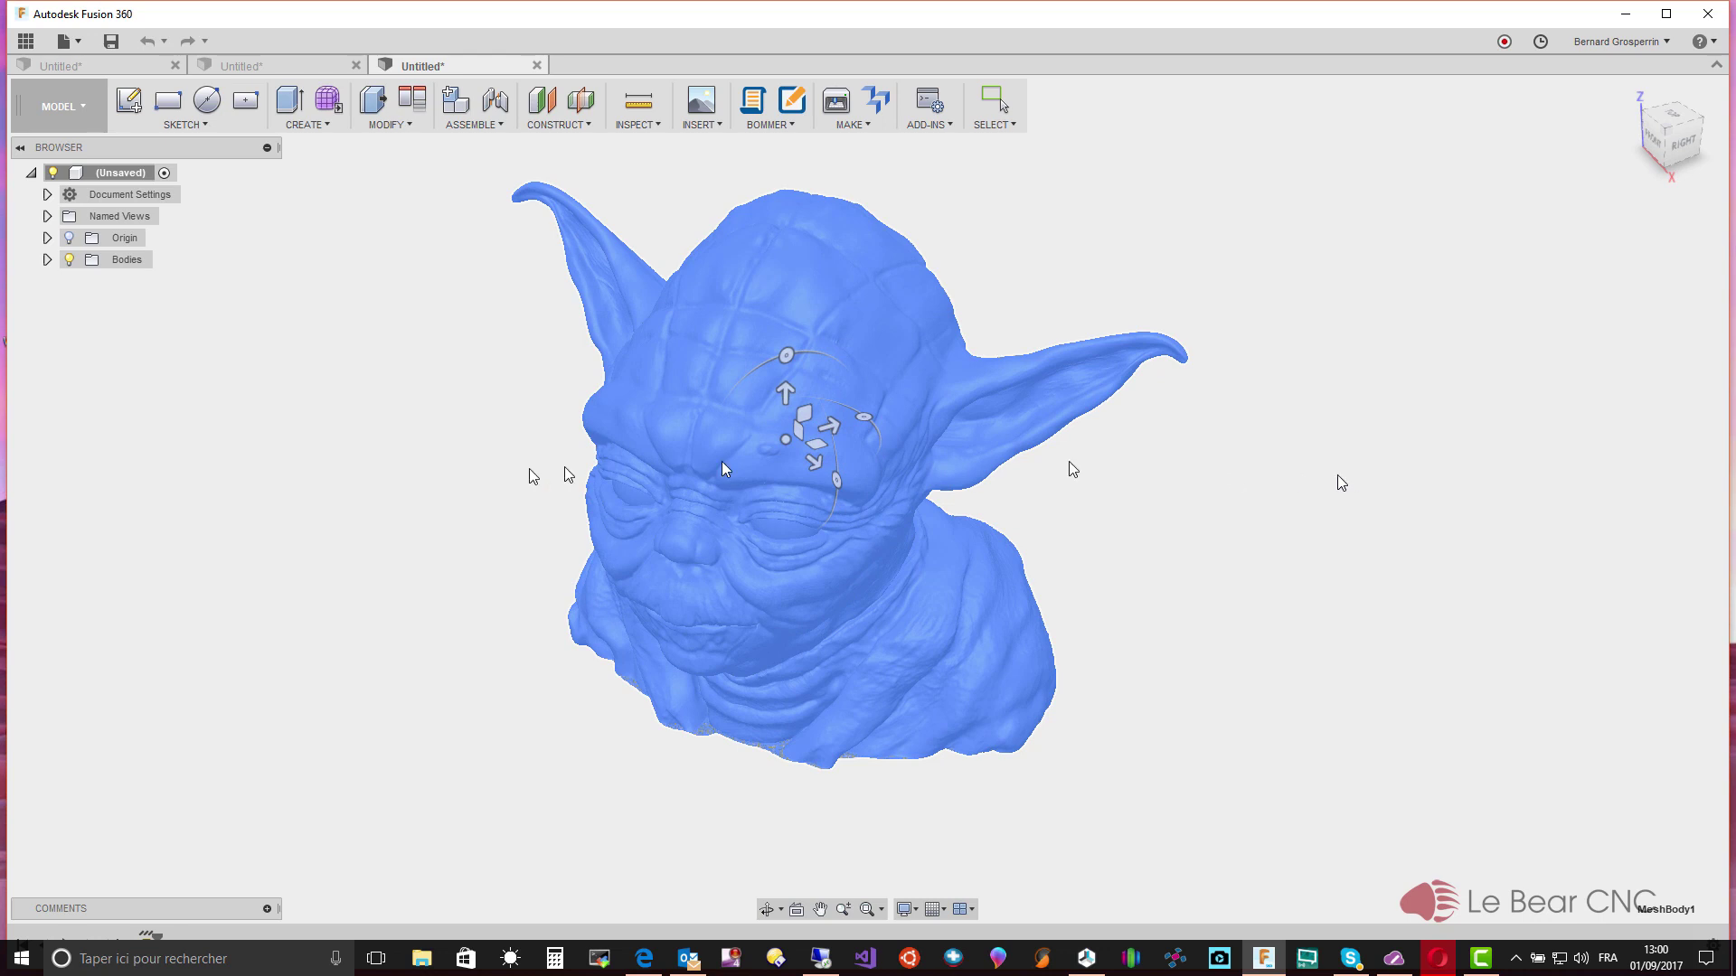
Compare the surface detail of the original bust and the reduced bust by alternating between their two designs
{"action": "left_click", "coordinate": [47, 261]}
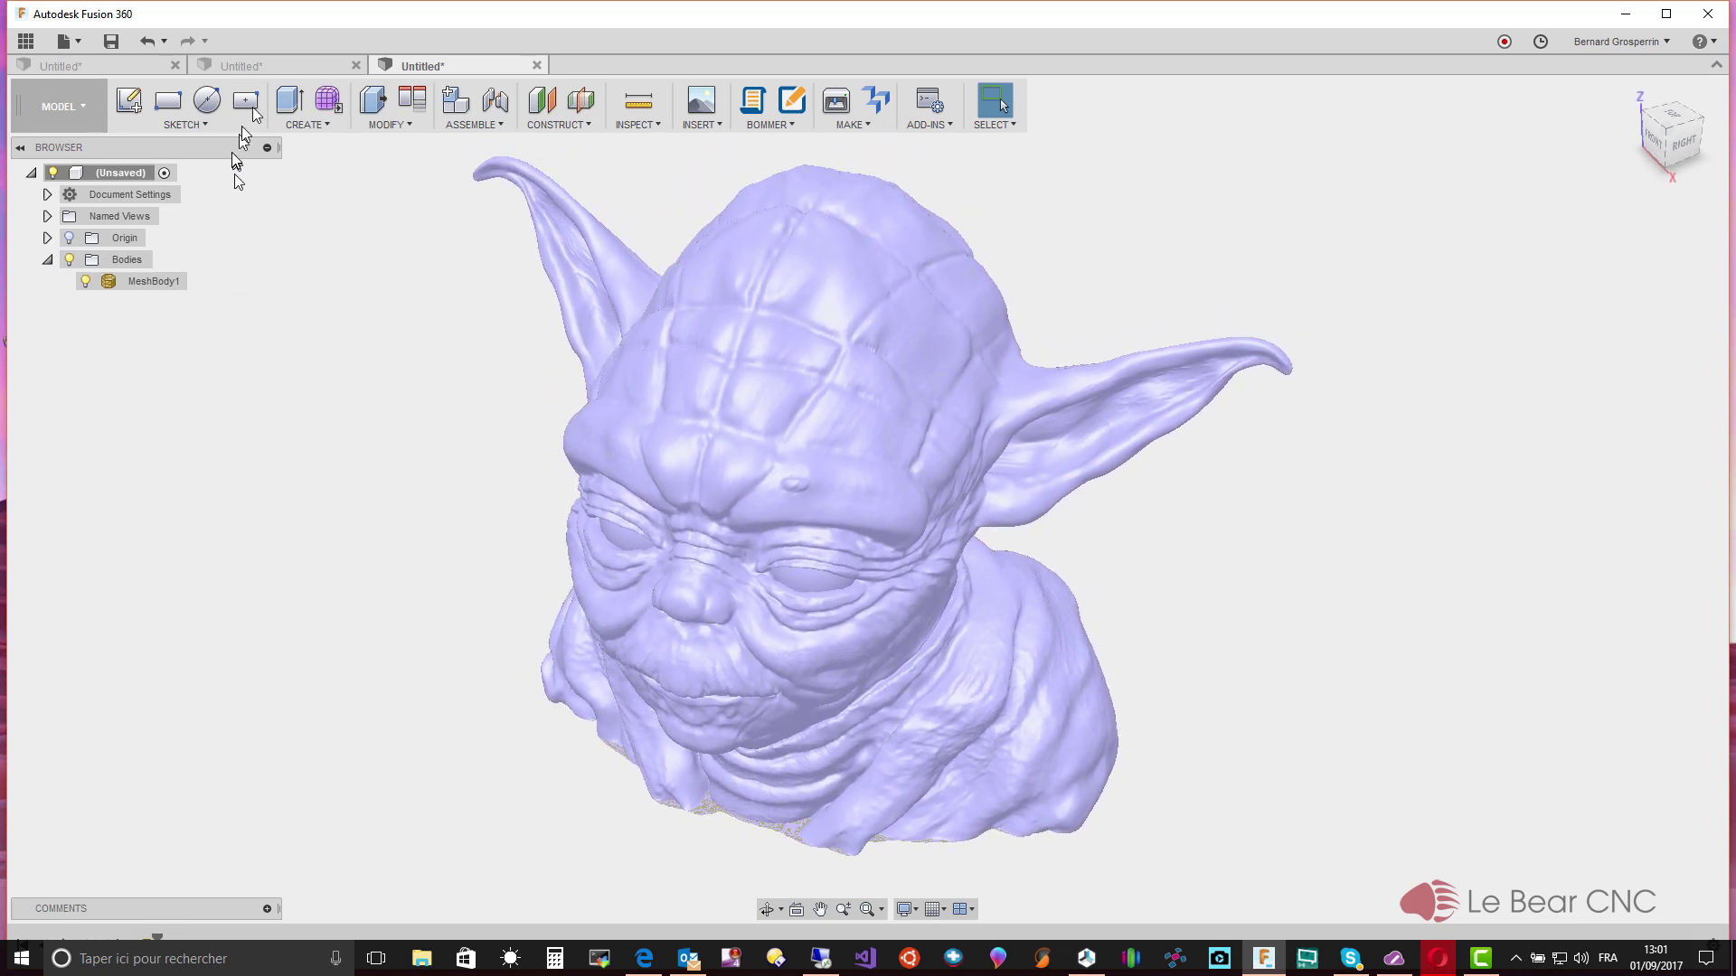
{"action": "left_click", "coordinate": [266, 66]}
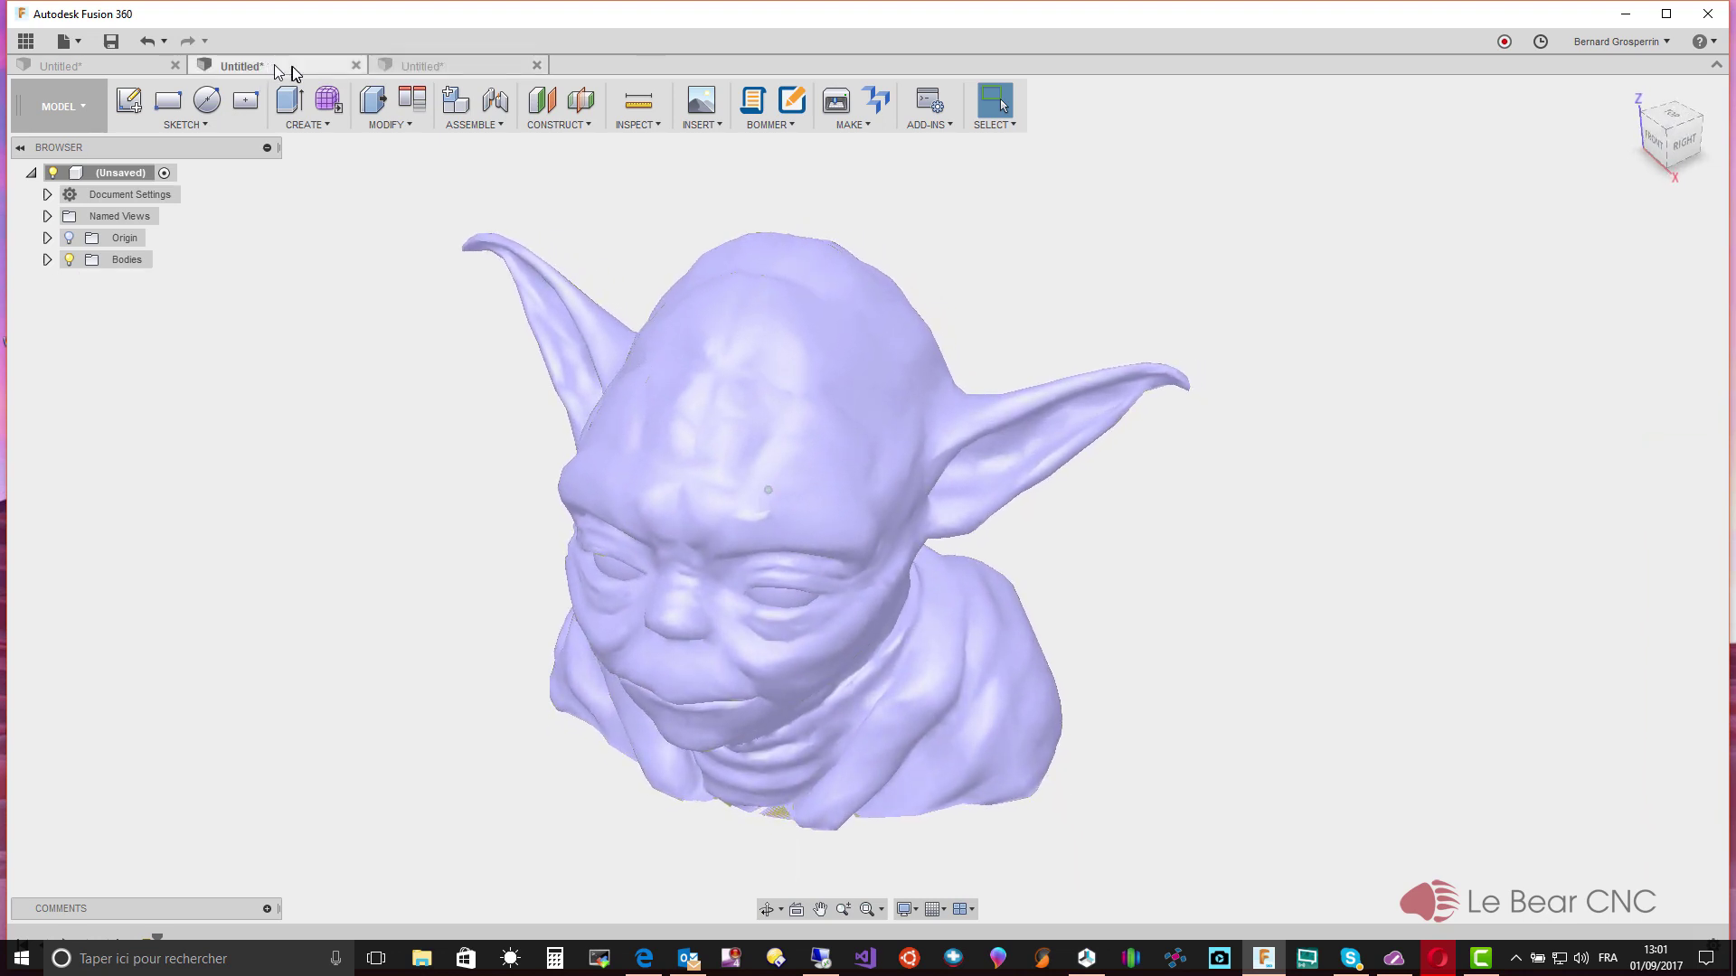
{"action": "left_click", "coordinate": [462, 67]}
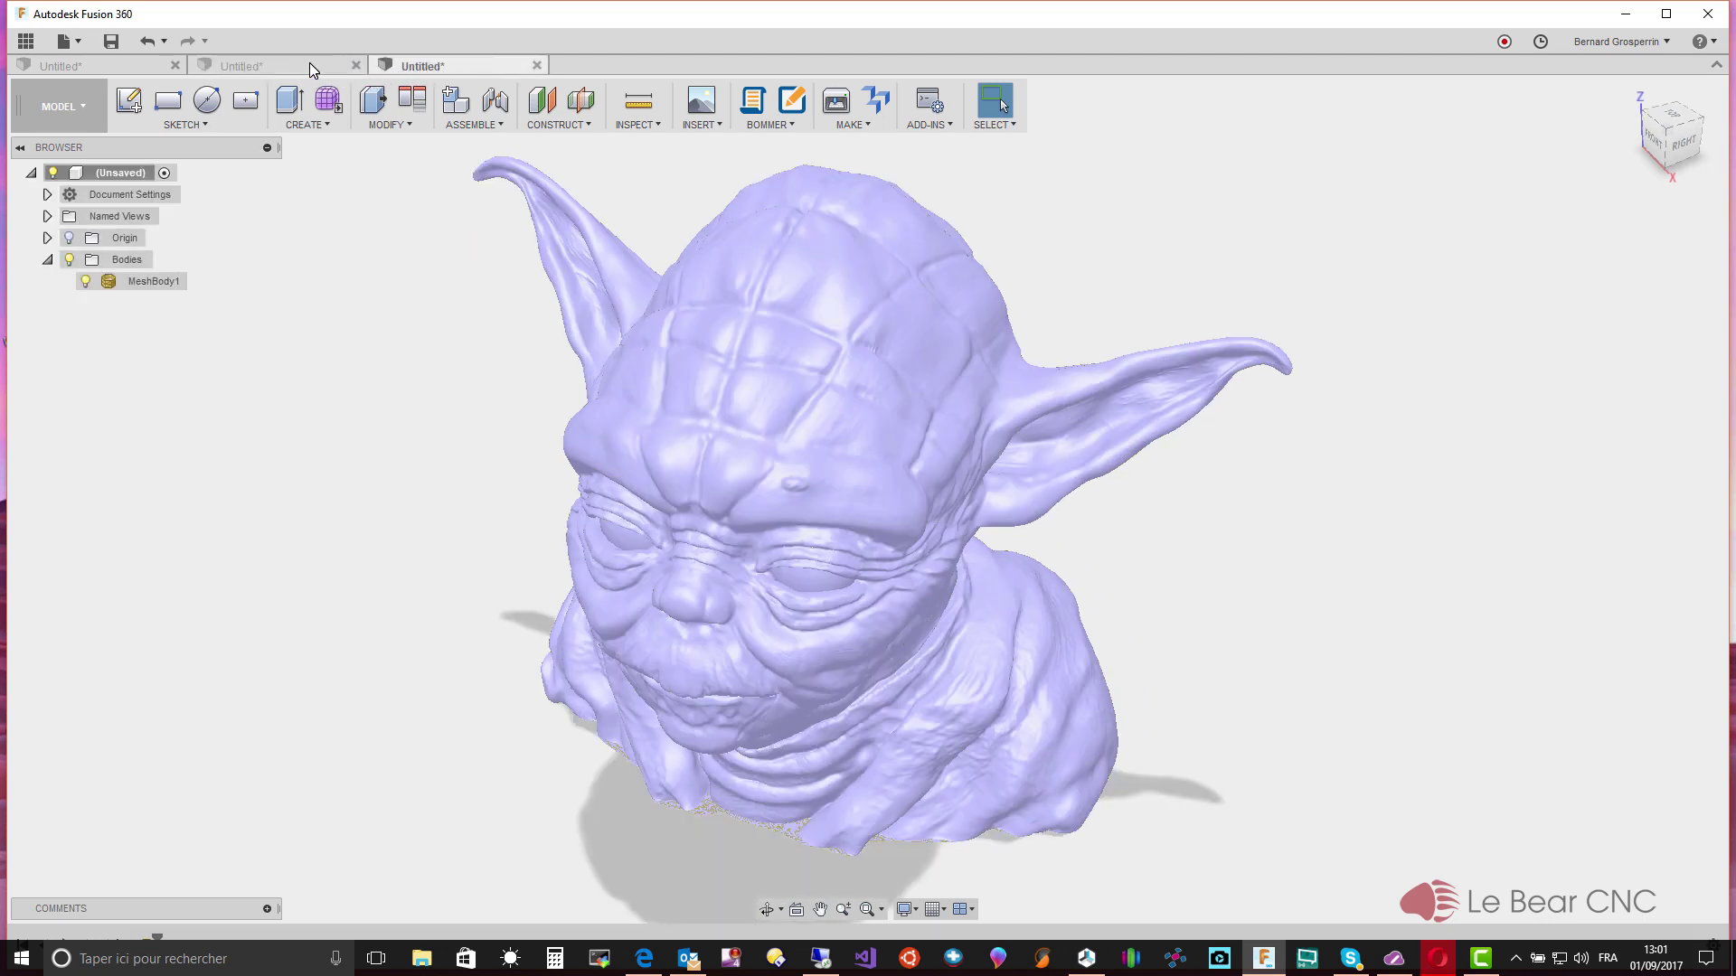
{"action": "left_click", "coordinate": [309, 63]}
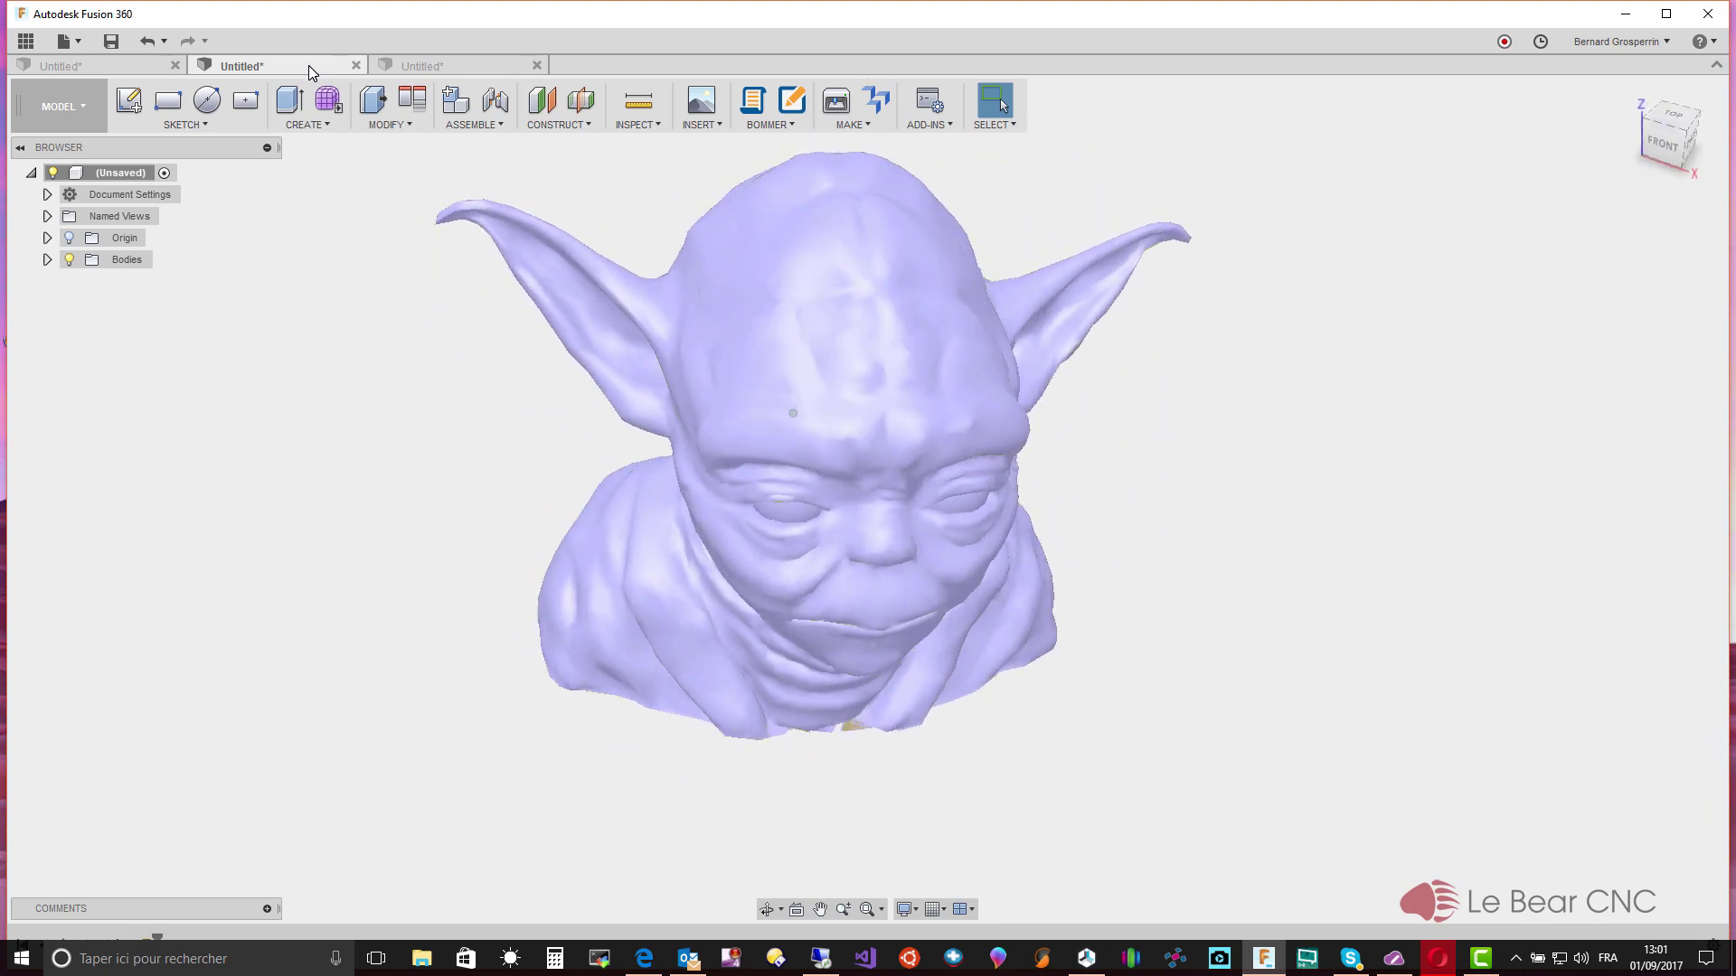
Return to the original bust's design and select its mesh body
{"action": "left_click", "coordinate": [432, 68]}
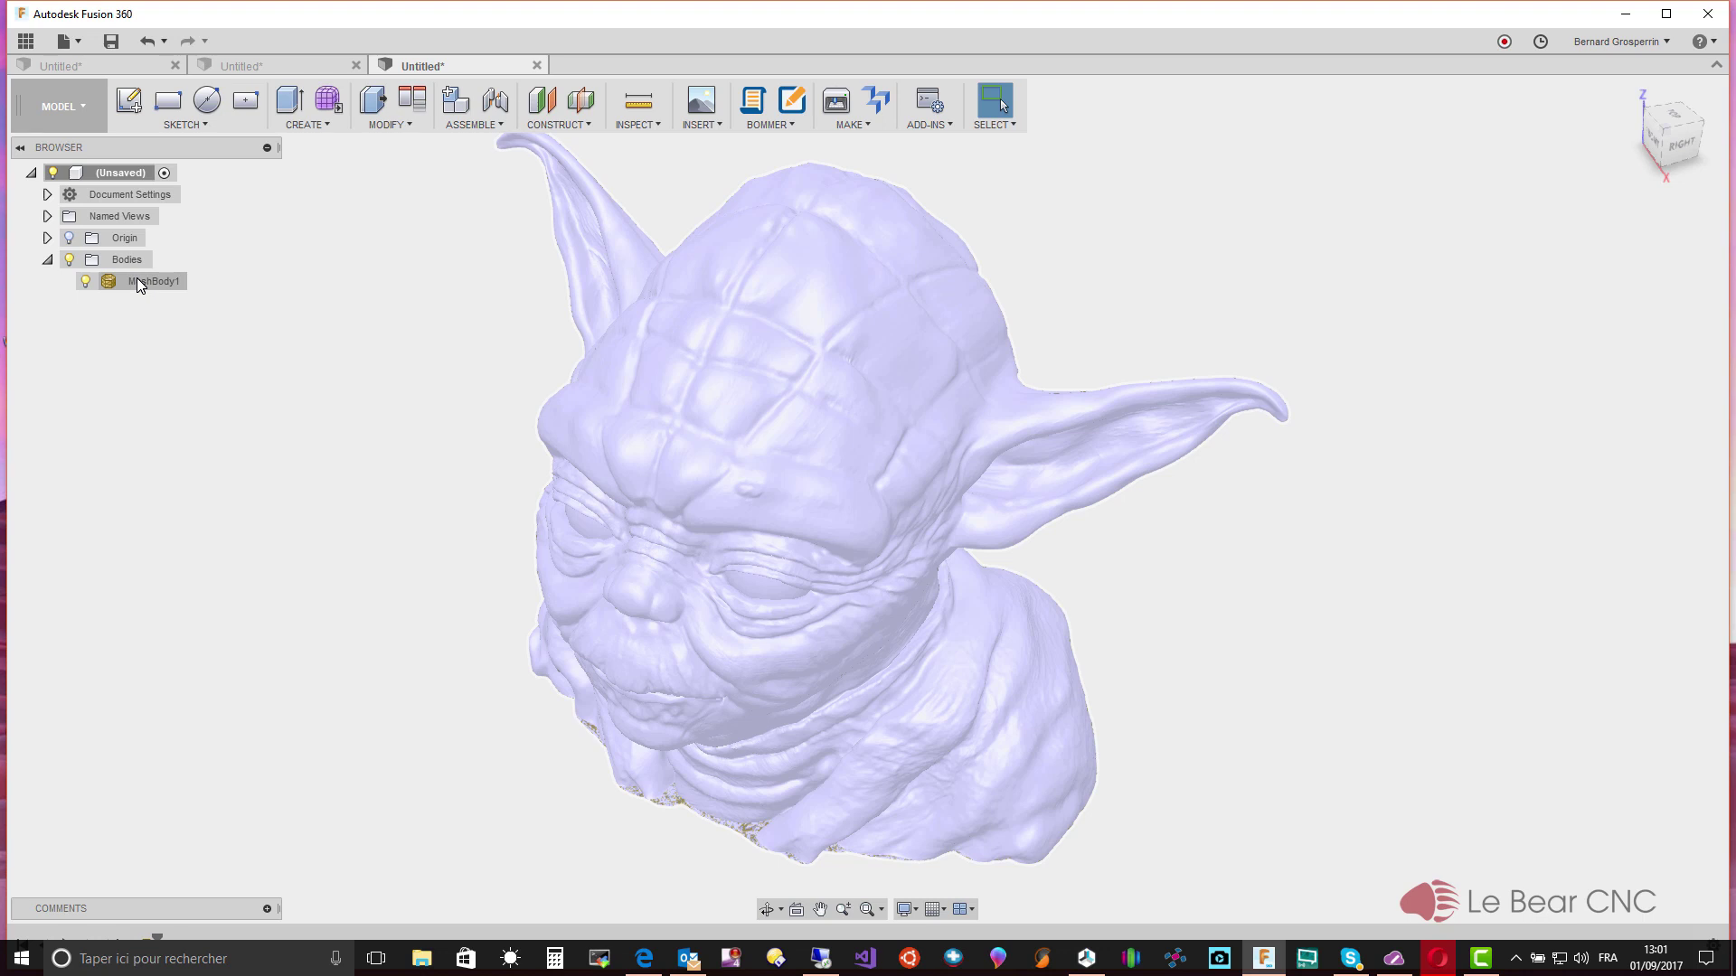
{"action": "right_click", "coordinate": [137, 280]}
{"action": "left_click", "coordinate": [168, 326]}
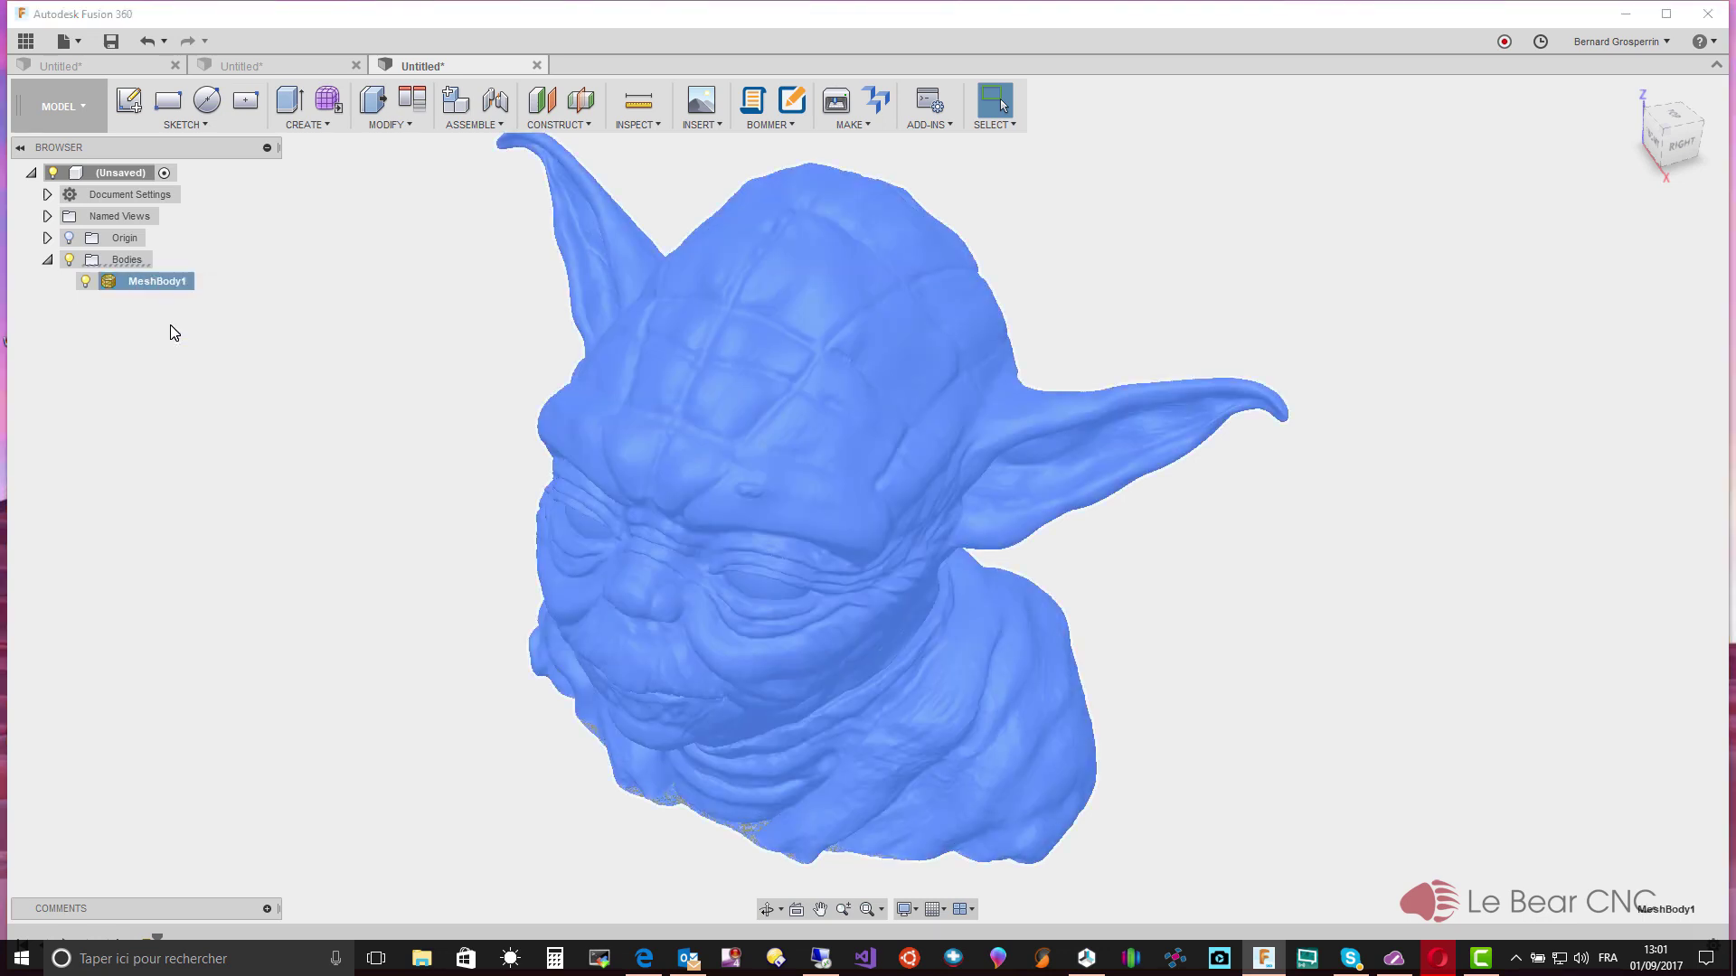